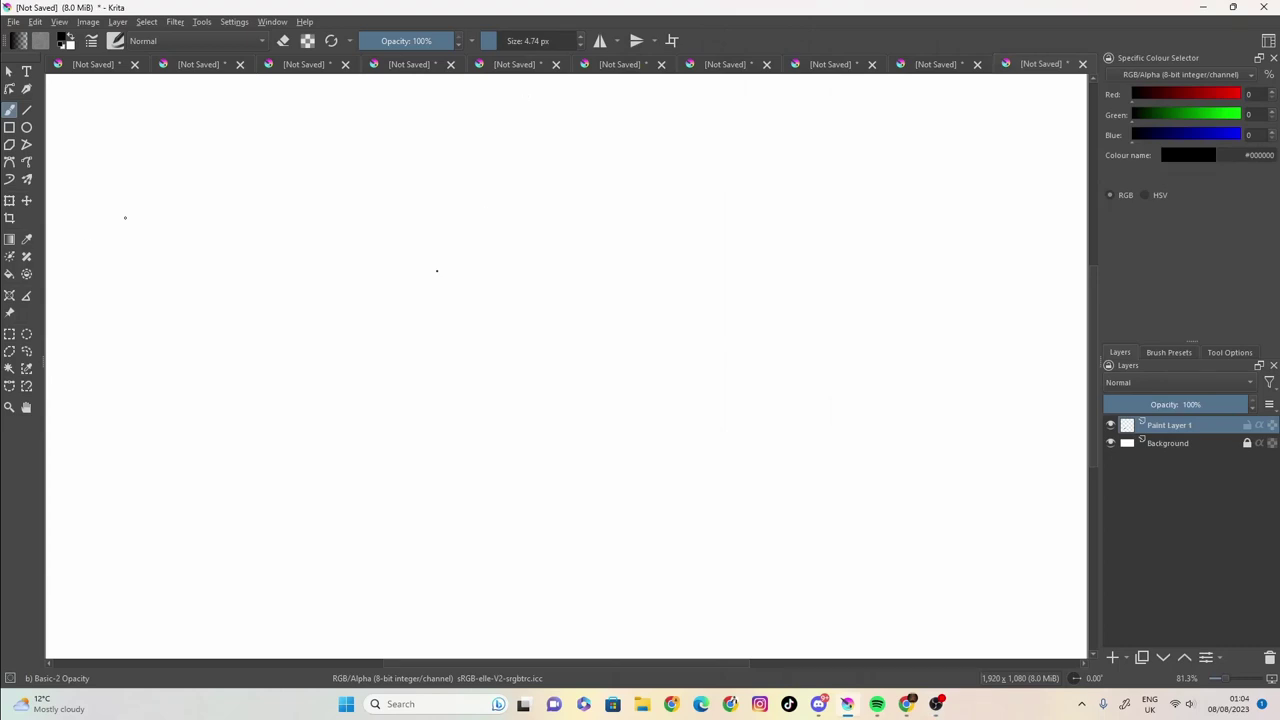
Sketch the oval head outline with an ear for the first character near the canvas's upper-left corner.
drag(124, 144, 95, 216)
mouse_move(181, 195)
mouse_down()
mouse_move(132, 146)
mouse_move(108, 148)
mouse_move(96, 206)
mouse_move(104, 250)
mouse_up()
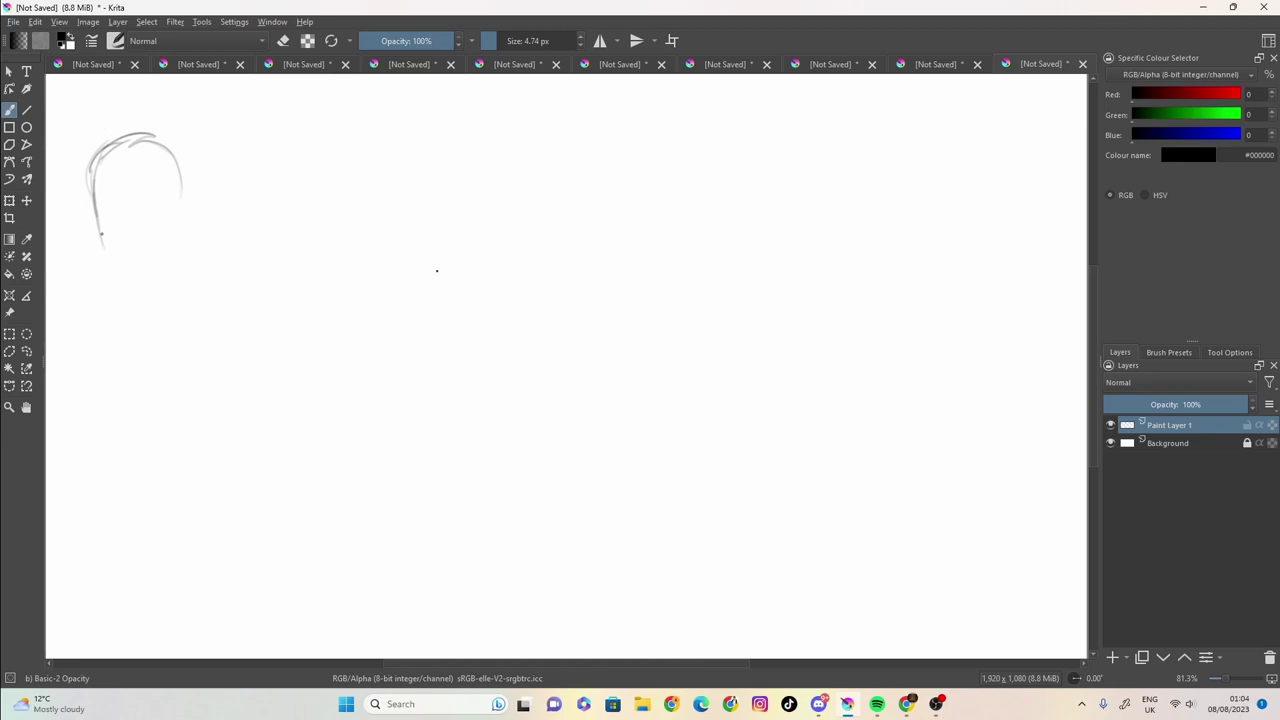
mouse_move(101, 234)
mouse_down()
mouse_move(128, 268)
mouse_move(150, 264)
mouse_move(186, 210)
mouse_move(170, 242)
mouse_up()
mouse_move(182, 195)
mouse_down()
mouse_move(180, 156)
mouse_move(148, 136)
mouse_move(108, 146)
mouse_up()
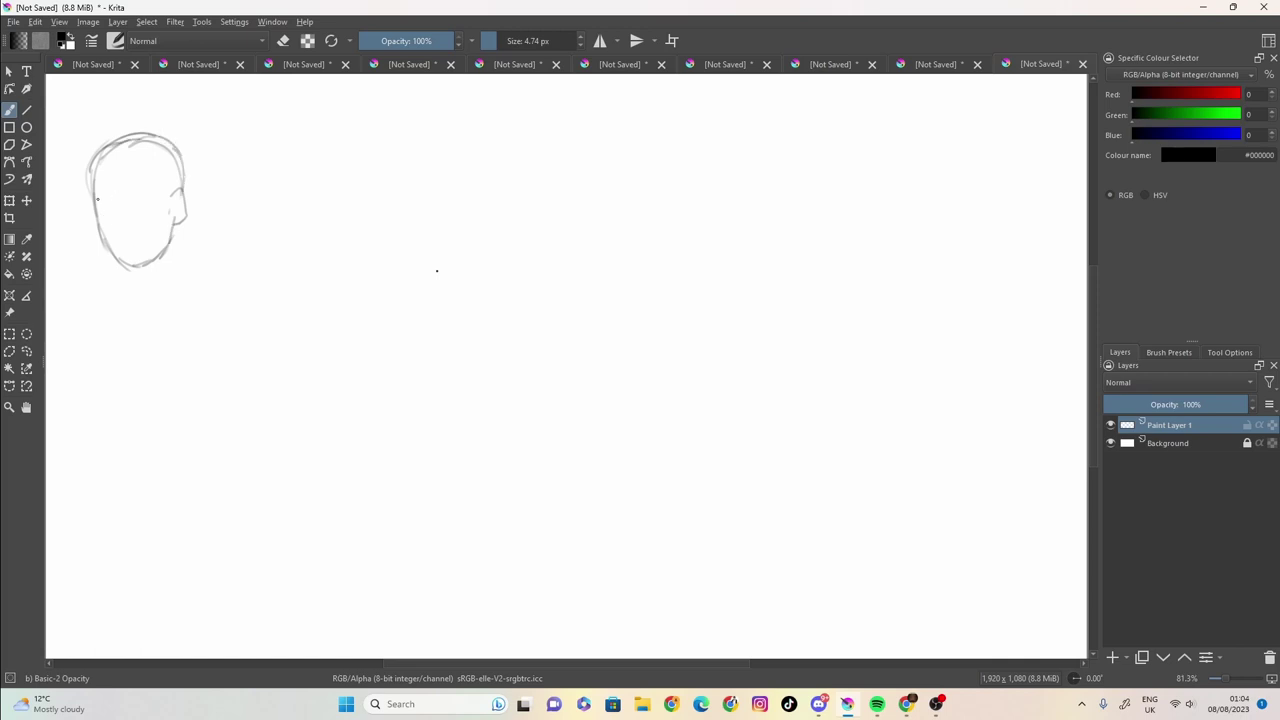
Sketch the first character's facial features, jagged zigzag strands above the forehead, and spiky hair along the left side of the head.
mouse_move(97, 198)
mouse_down()
mouse_move(156, 192)
mouse_move(174, 222)
mouse_up()
mouse_move(139, 164)
mouse_down()
mouse_move(142, 124)
mouse_move(192, 101)
mouse_move(160, 134)
mouse_move(155, 167)
mouse_move(94, 137)
mouse_move(110, 115)
mouse_move(141, 100)
mouse_move(105, 170)
mouse_move(163, 189)
mouse_move(159, 163)
mouse_move(115, 158)
mouse_up()
mouse_move(188, 189)
mouse_down()
mouse_move(190, 201)
mouse_move(118, 216)
mouse_move(128, 238)
mouse_up()
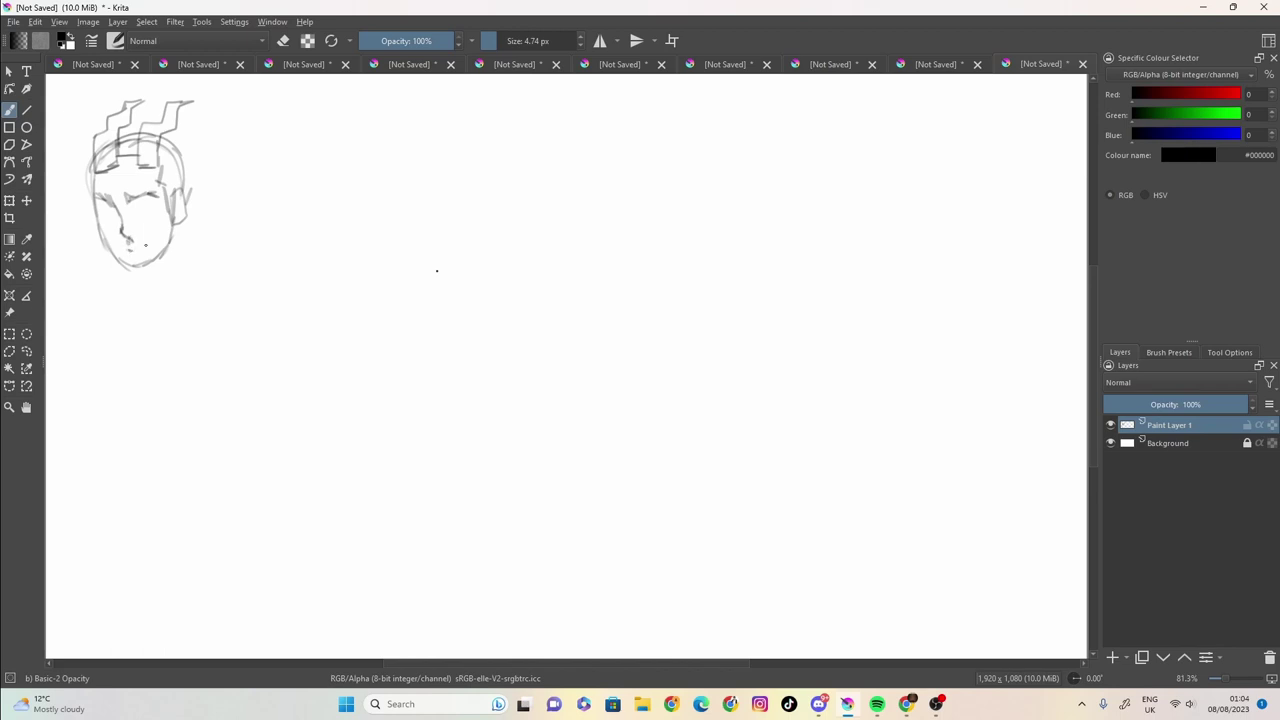
mouse_move(138, 248)
mouse_down()
mouse_move(152, 243)
mouse_move(115, 215)
mouse_up()
mouse_move(142, 212)
mouse_down()
mouse_move(155, 205)
mouse_move(140, 216)
mouse_move(153, 220)
mouse_move(155, 205)
mouse_move(100, 232)
mouse_move(82, 178)
mouse_move(95, 143)
mouse_up()
key(ctrl+z)
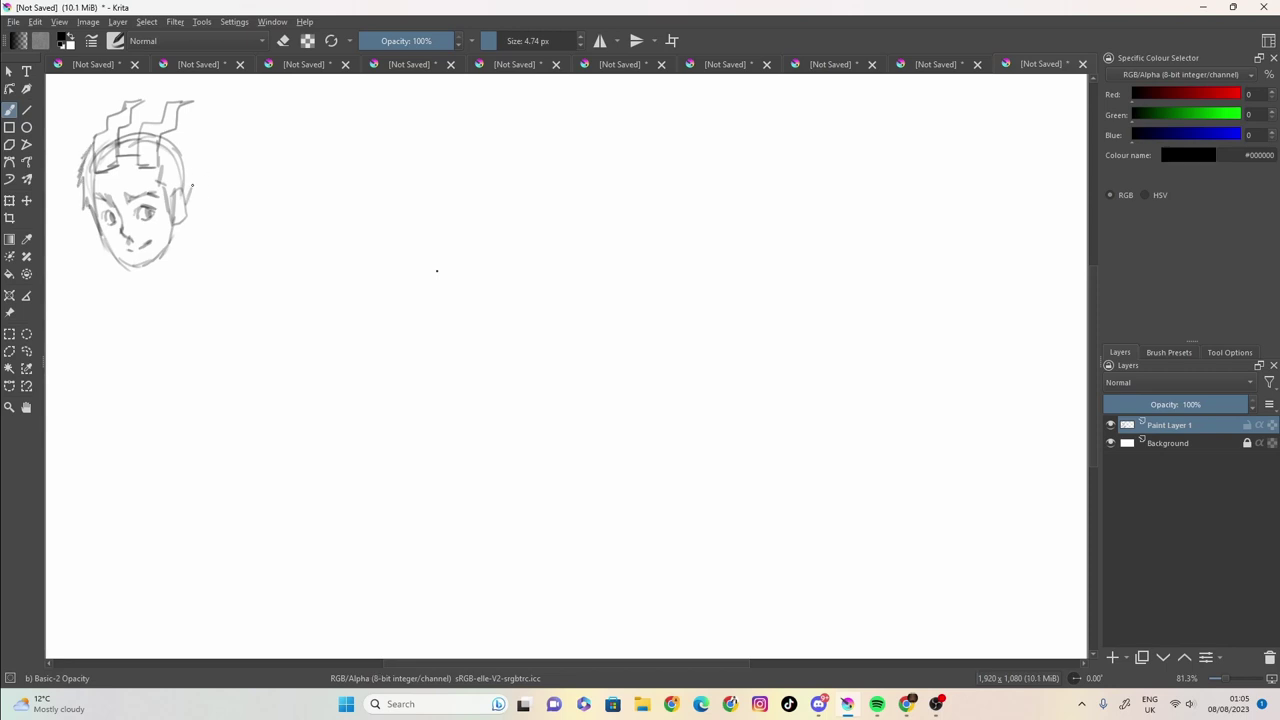
Draw the spiky hair on the right of the first character's head, plus the neck and collar lines.
mouse_move(186, 146)
mouse_down()
mouse_move(210, 172)
mouse_move(201, 183)
mouse_move(178, 132)
mouse_move(145, 119)
mouse_up()
mouse_move(202, 187)
mouse_down()
mouse_move(202, 212)
mouse_move(180, 222)
mouse_move(142, 301)
mouse_up()
mouse_move(124, 262)
mouse_down()
mouse_move(153, 306)
mouse_move(135, 290)
mouse_move(105, 318)
mouse_move(140, 328)
mouse_up()
drag(180, 227, 181, 268)
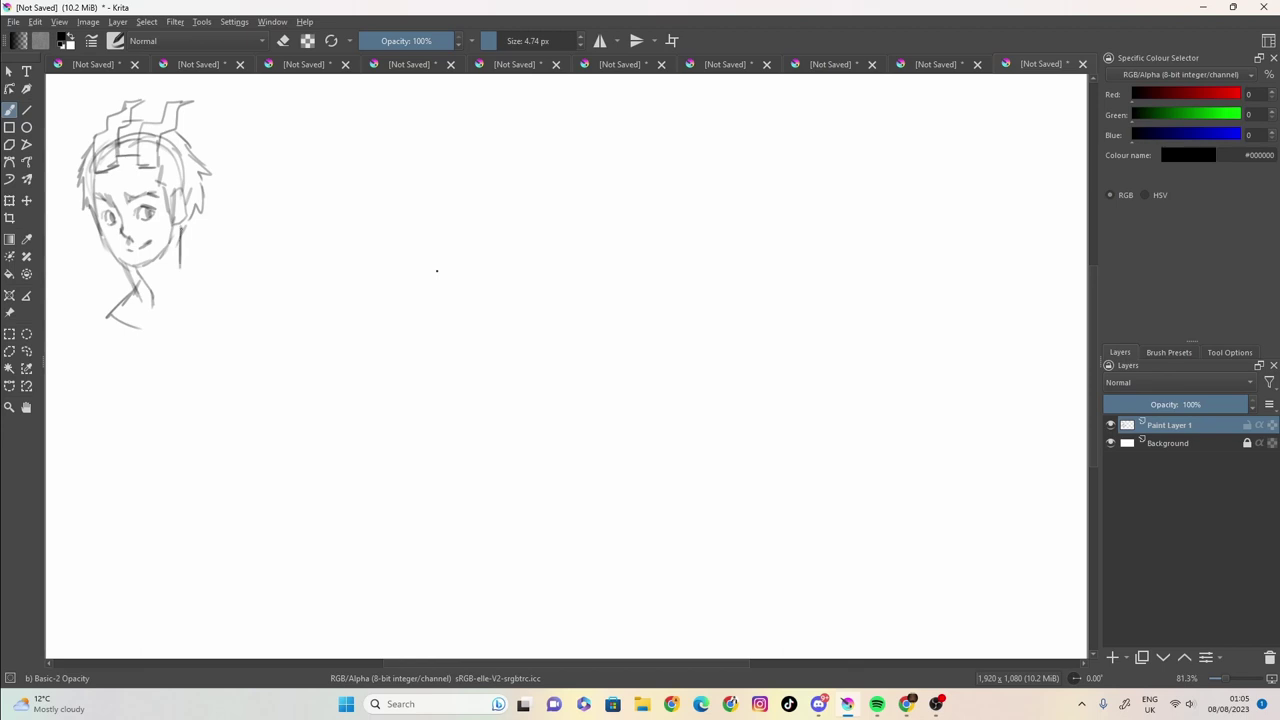
mouse_move(187, 223)
mouse_down()
mouse_move(112, 264)
mouse_move(137, 290)
mouse_move(175, 277)
mouse_move(180, 258)
mouse_move(179, 277)
mouse_move(197, 238)
mouse_move(208, 299)
mouse_up()
mouse_move(208, 302)
mouse_down()
mouse_move(186, 322)
mouse_move(146, 326)
mouse_move(192, 314)
mouse_up()
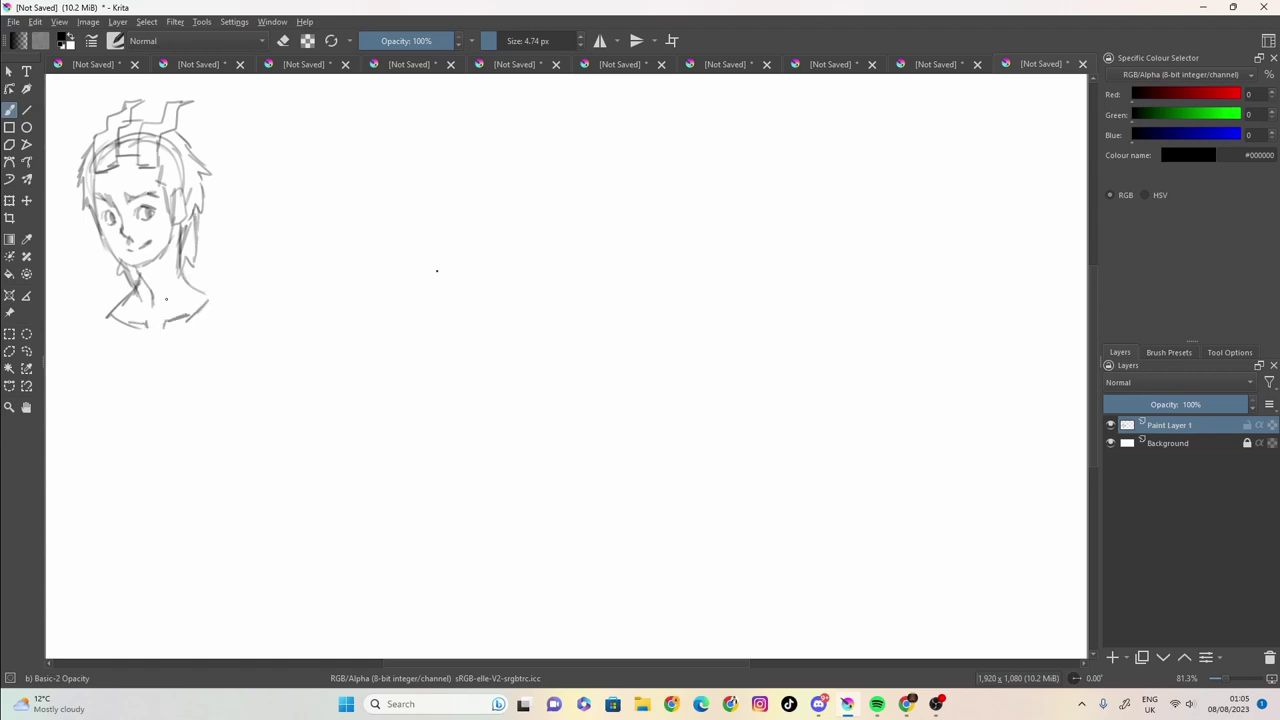
drag(179, 241, 171, 292)
Darken the first character's jawline and hatch a shadow on the neck beneath the chin.
mouse_move(168, 248)
mouse_down()
mouse_move(152, 286)
mouse_move(134, 276)
mouse_up()
drag(102, 236, 142, 268)
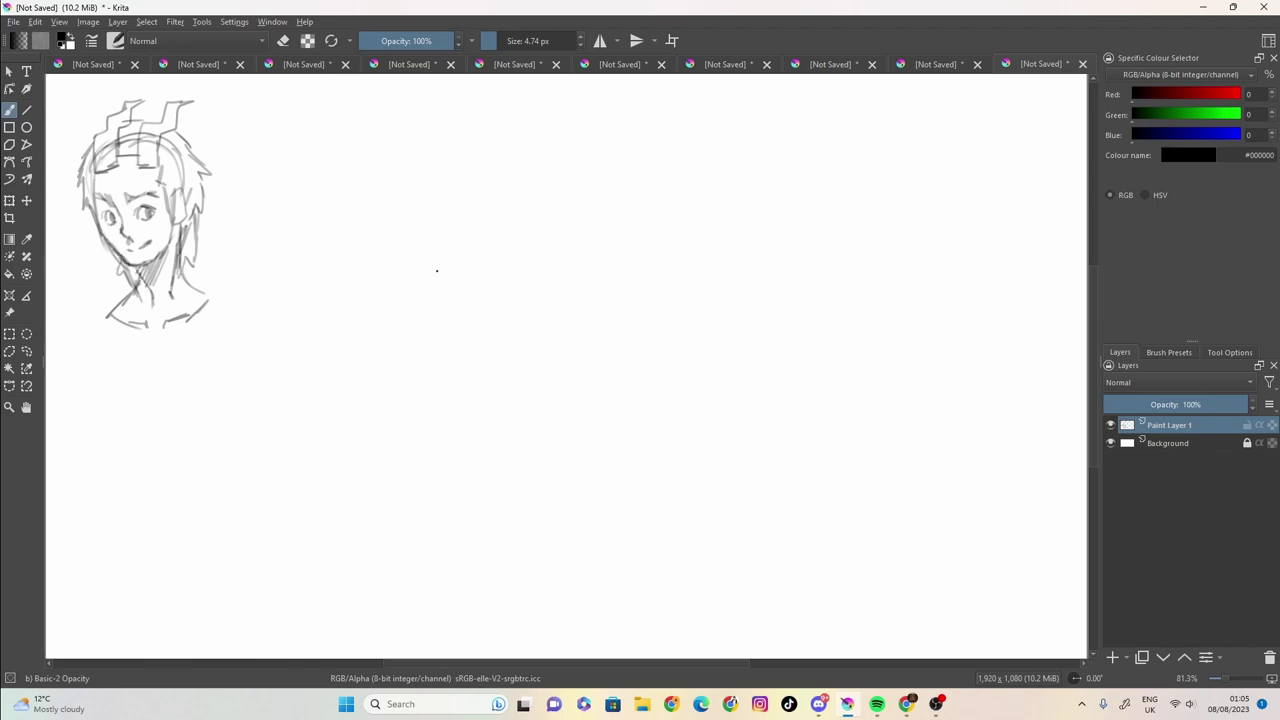
drag(144, 266, 170, 240)
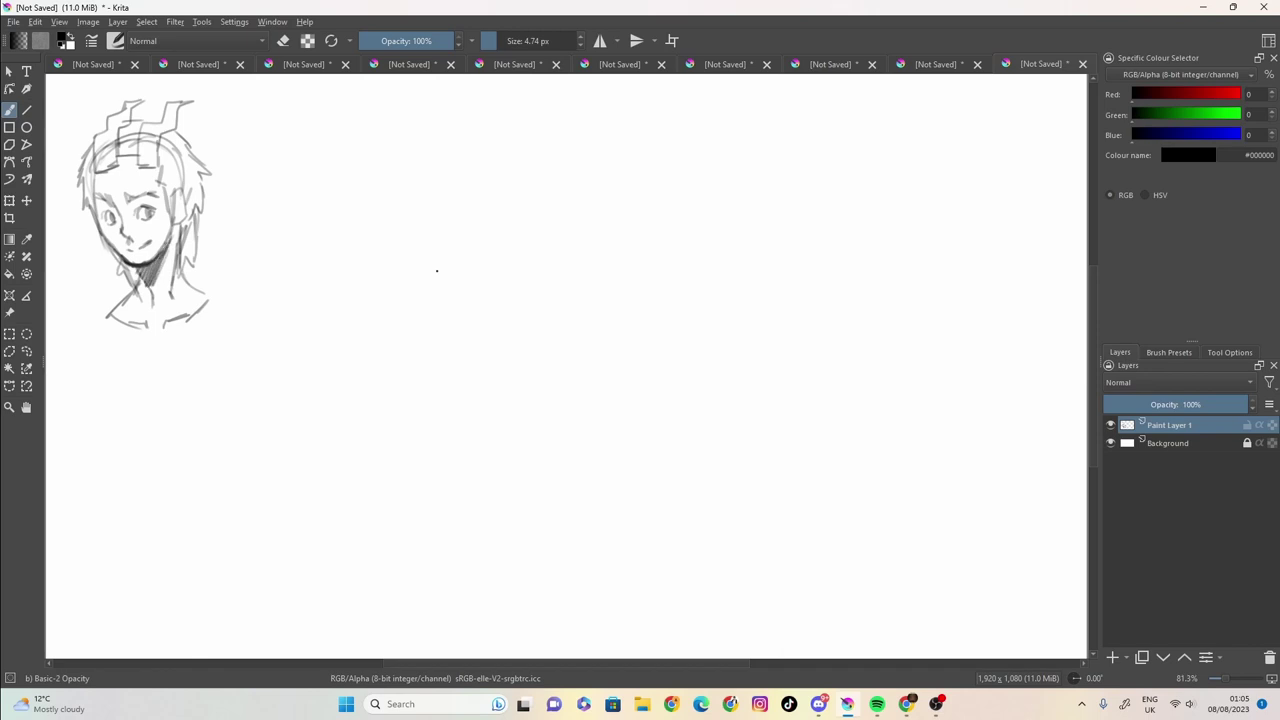
mouse_move(146, 284)
mouse_down()
mouse_move(158, 254)
mouse_move(138, 266)
mouse_up()
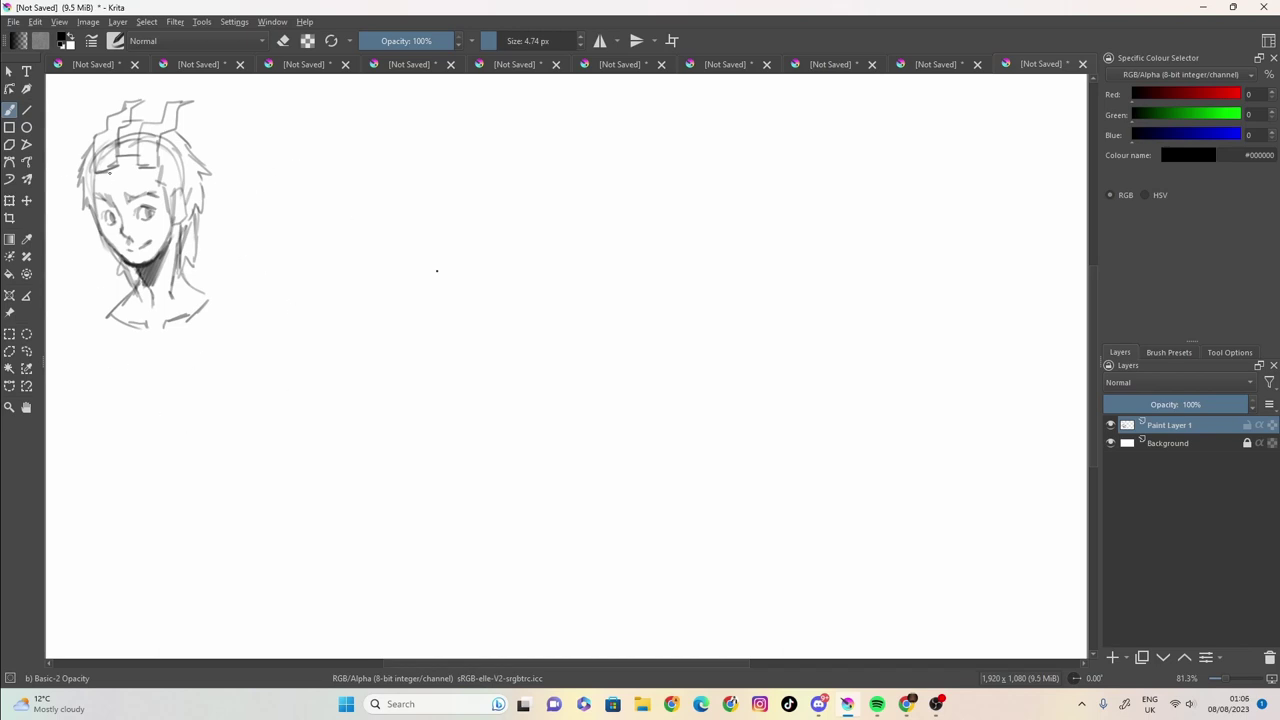
Add three small curled marks on the first character's forehead and shade the face edges and hair.
mouse_move(110, 173)
mouse_down()
mouse_move(106, 190)
mouse_move(144, 178)
mouse_move(168, 234)
mouse_move(157, 258)
mouse_move(118, 250)
mouse_up()
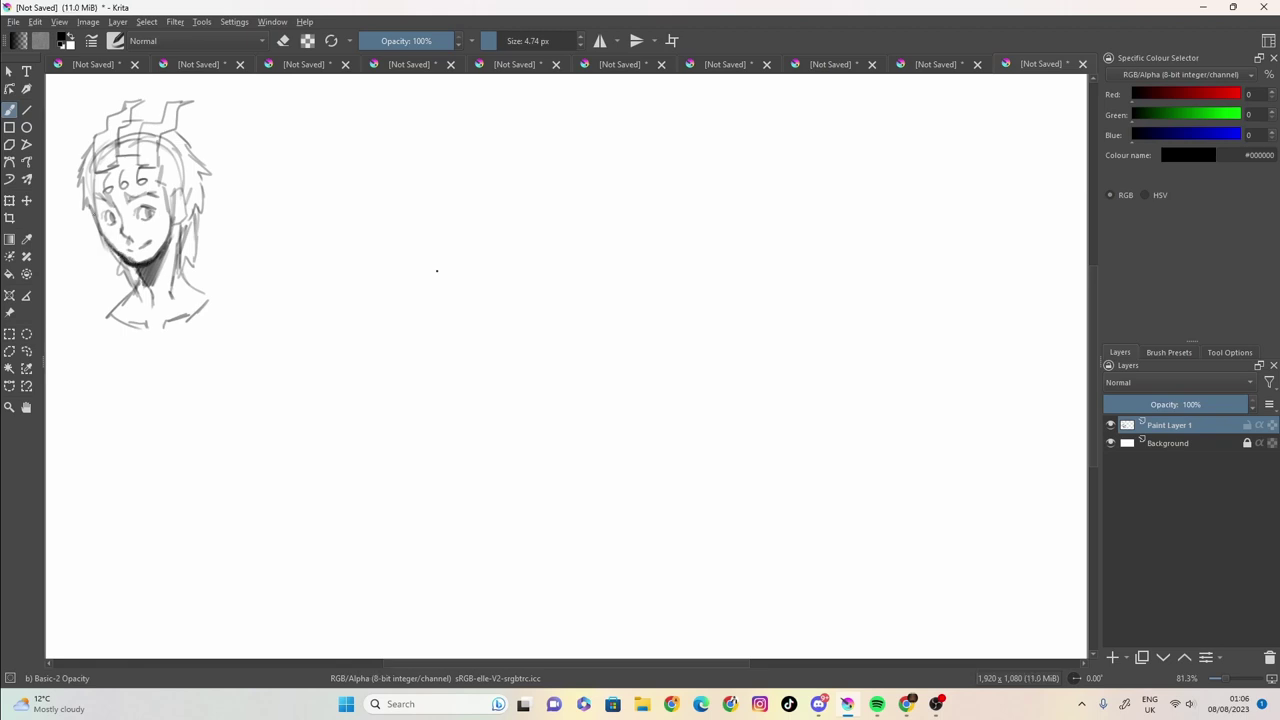
drag(97, 208, 114, 254)
mouse_move(165, 201)
mouse_down()
mouse_move(177, 238)
mouse_move(177, 173)
mouse_move(130, 146)
mouse_move(136, 134)
mouse_move(192, 150)
mouse_move(186, 132)
mouse_up()
mouse_move(158, 137)
mouse_down()
mouse_move(175, 133)
mouse_move(136, 124)
mouse_up()
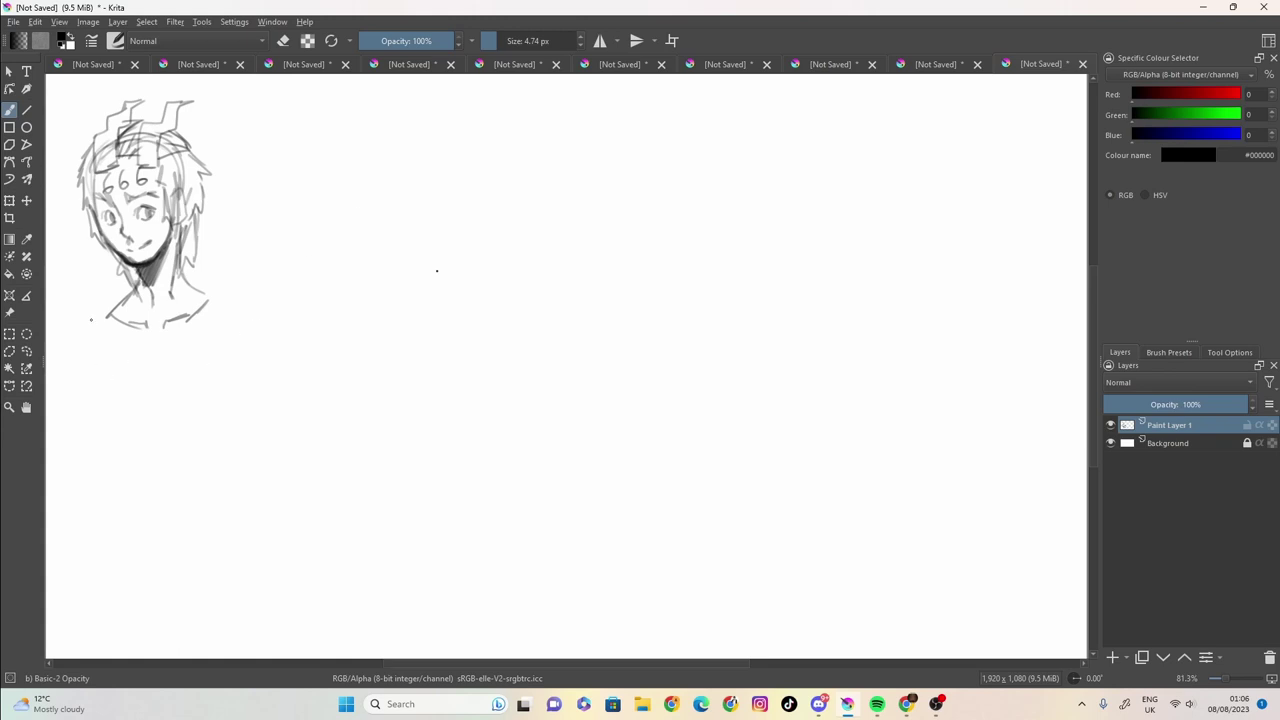
Sketch the first character's shoulders and short sleeves, and add small shading strokes to the face.
mouse_move(115, 318)
mouse_down()
mouse_move(72, 342)
mouse_move(64, 415)
mouse_move(77, 434)
mouse_up()
mouse_move(67, 372)
mouse_down()
mouse_move(57, 429)
mouse_move(88, 447)
mouse_up()
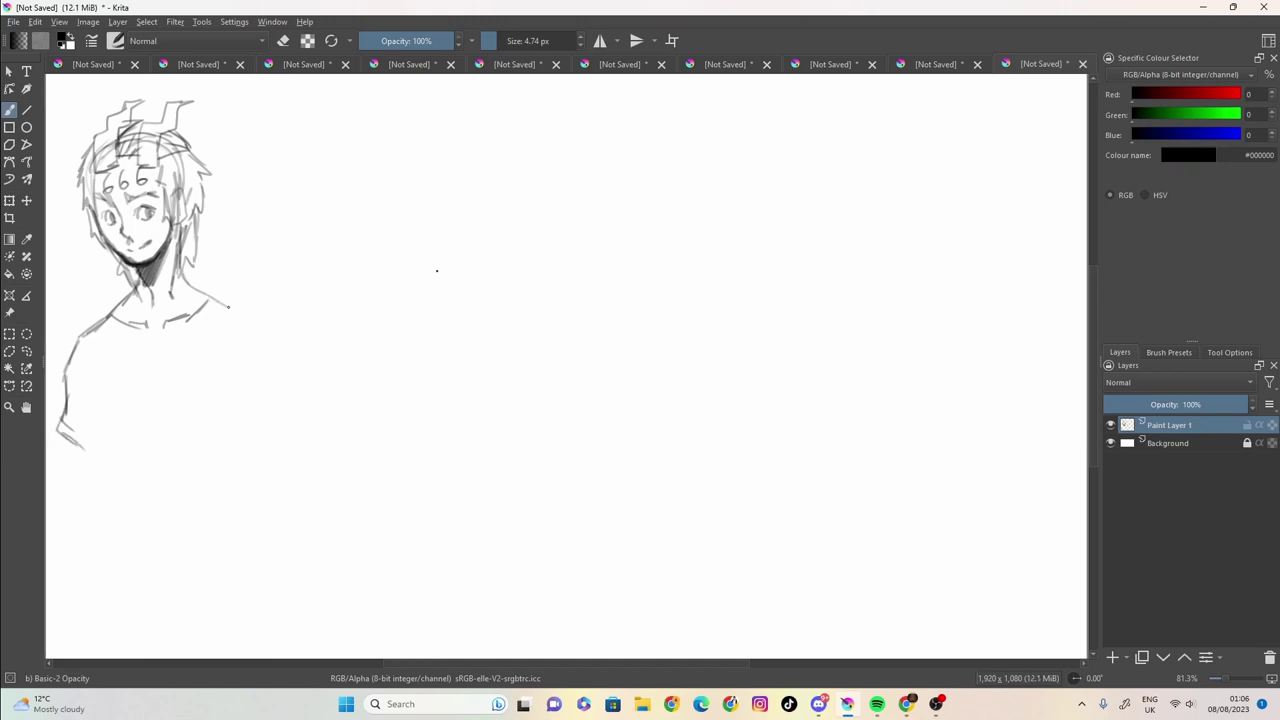
mouse_move(196, 293)
mouse_down()
mouse_move(256, 321)
mouse_move(284, 390)
mouse_move(272, 424)
mouse_up()
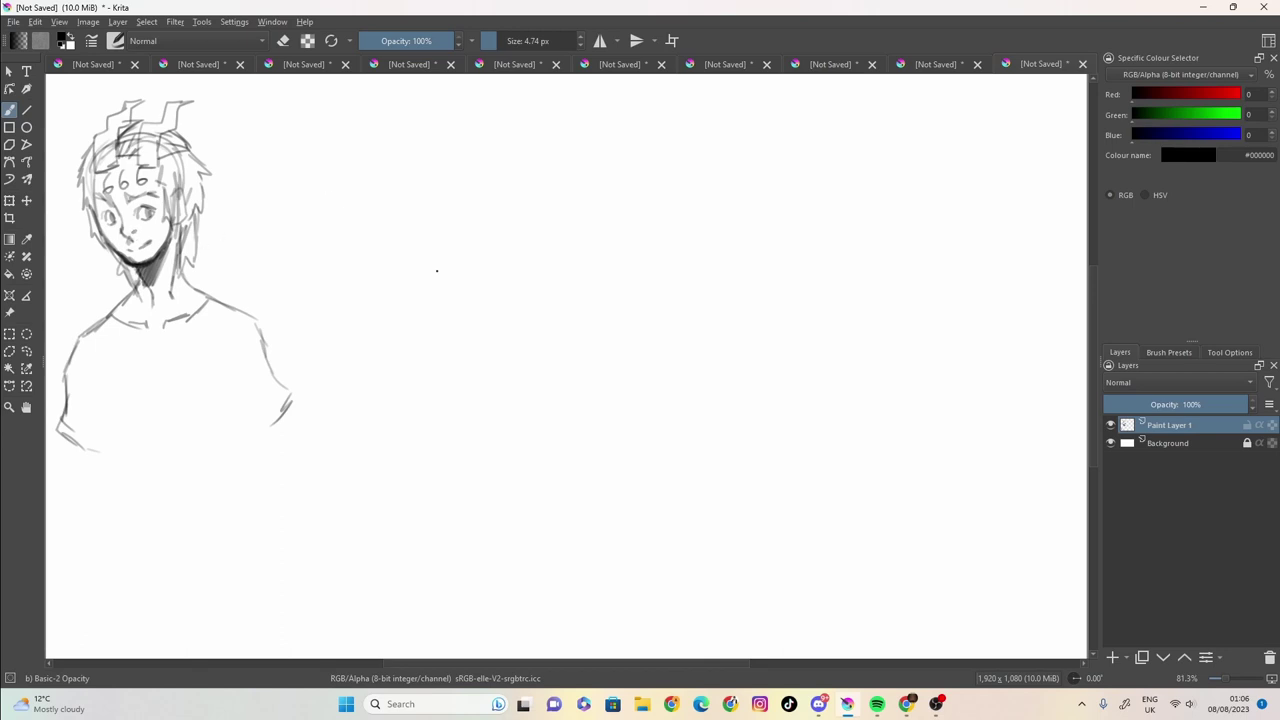
mouse_move(133, 232)
mouse_down()
mouse_move(123, 213)
mouse_move(124, 225)
mouse_move(109, 219)
mouse_up()
Sketch an oval head with eyebrows and eyes for a second character, to the right of the first.
mouse_move(336, 152)
mouse_down()
mouse_move(350, 148)
mouse_move(320, 234)
mouse_move(406, 200)
mouse_move(316, 202)
mouse_move(342, 270)
mouse_move(370, 272)
mouse_move(390, 252)
mouse_move(402, 186)
mouse_move(374, 272)
mouse_move(332, 254)
mouse_move(318, 206)
mouse_move(332, 170)
mouse_up()
drag(394, 234, 380, 262)
drag(398, 200, 390, 244)
drag(400, 170, 396, 232)
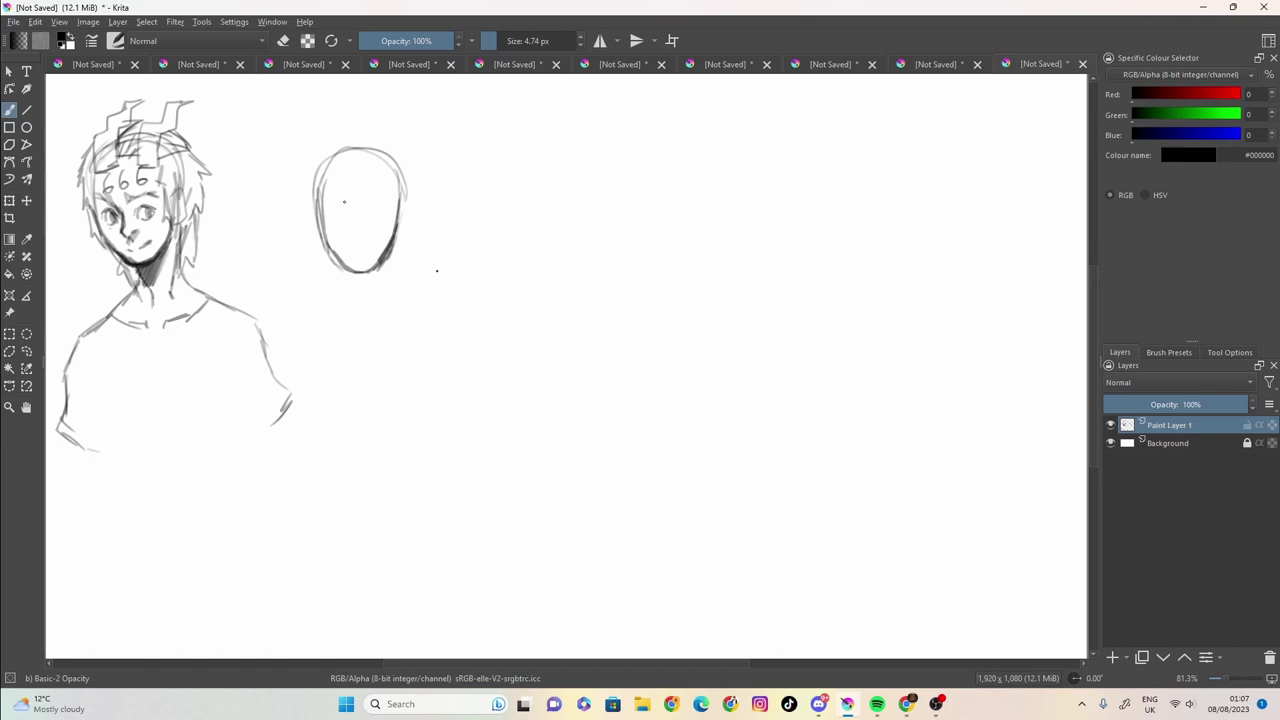
mouse_move(328, 203)
mouse_down()
mouse_move(391, 208)
mouse_move(340, 218)
mouse_move(389, 222)
mouse_move(370, 218)
mouse_up()
mouse_move(381, 221)
mouse_down()
mouse_move(396, 218)
mouse_move(394, 231)
mouse_up()
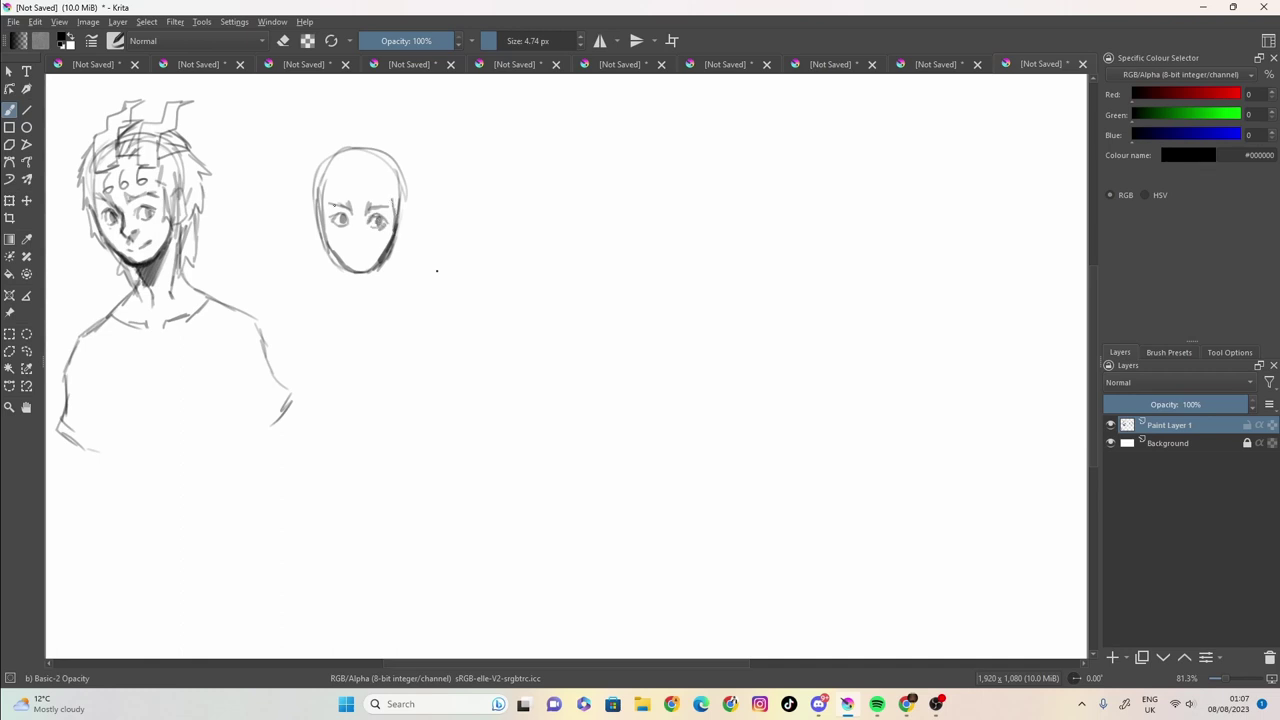
Draw the second character's fringe and spiky hair around the head, and add the nose.
mouse_move(326, 195)
mouse_down()
mouse_move(309, 230)
mouse_move(321, 252)
mouse_up()
drag(391, 188, 396, 266)
mouse_move(405, 229)
mouse_down()
mouse_move(395, 265)
mouse_move(408, 178)
mouse_move(350, 180)
mouse_move(385, 169)
mouse_move(344, 184)
mouse_move(342, 172)
mouse_move(388, 186)
mouse_move(343, 145)
mouse_move(338, 172)
mouse_up()
mouse_move(343, 144)
mouse_down()
mouse_move(387, 139)
mouse_move(333, 148)
mouse_move(322, 167)
mouse_move(335, 158)
mouse_move(335, 180)
mouse_move(330, 148)
mouse_move(300, 175)
mouse_move(310, 215)
mouse_up()
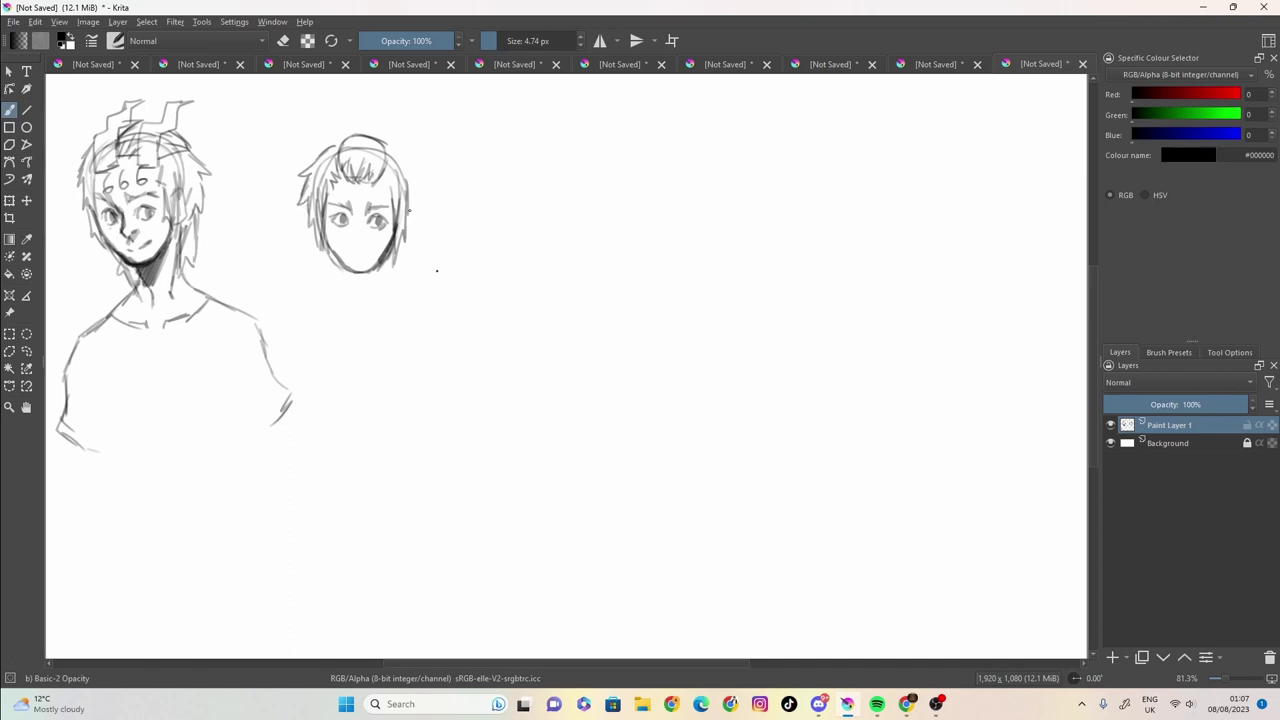
mouse_move(409, 210)
mouse_down()
mouse_move(399, 150)
mouse_move(411, 160)
mouse_move(318, 150)
mouse_up()
drag(330, 146, 316, 158)
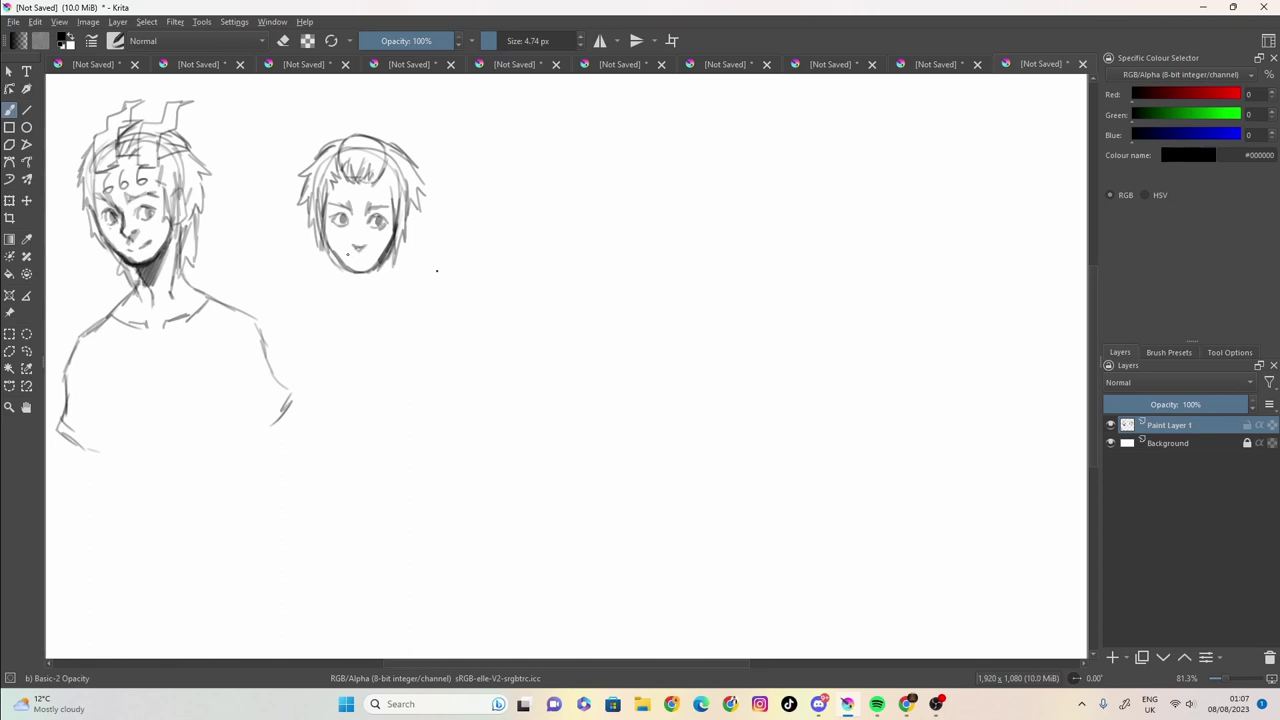
Draw the second character's smile, neck and collar, and hatch the shadow under the chin with hair strands beside the neck.
mouse_move(350, 254)
mouse_down()
mouse_move(372, 259)
mouse_move(318, 296)
mouse_up()
drag(318, 296, 346, 314)
mouse_move(389, 252)
mouse_down()
mouse_move(380, 290)
mouse_move(391, 280)
mouse_move(398, 298)
mouse_move(358, 316)
mouse_up()
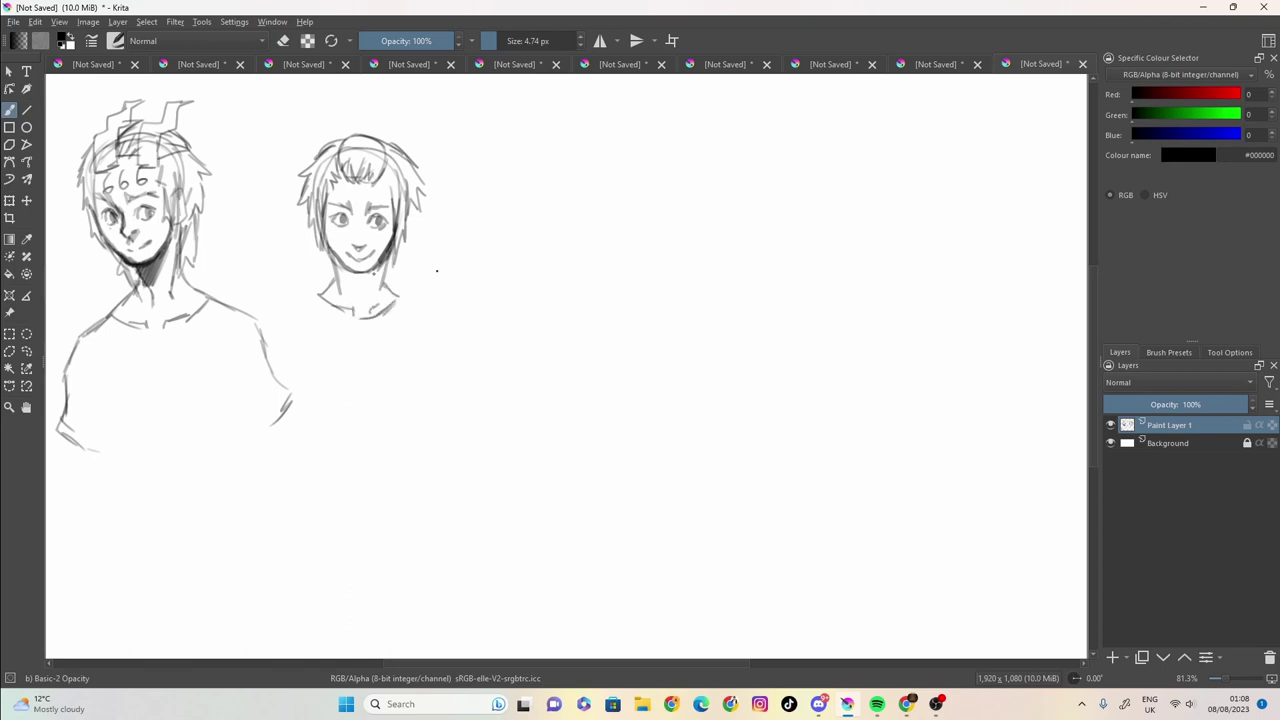
mouse_move(384, 262)
mouse_down()
mouse_move(345, 287)
mouse_move(337, 268)
mouse_move(350, 296)
mouse_up()
drag(326, 246, 316, 268)
mouse_move(330, 264)
mouse_down()
mouse_move(336, 294)
mouse_move(394, 289)
mouse_move(400, 232)
mouse_up()
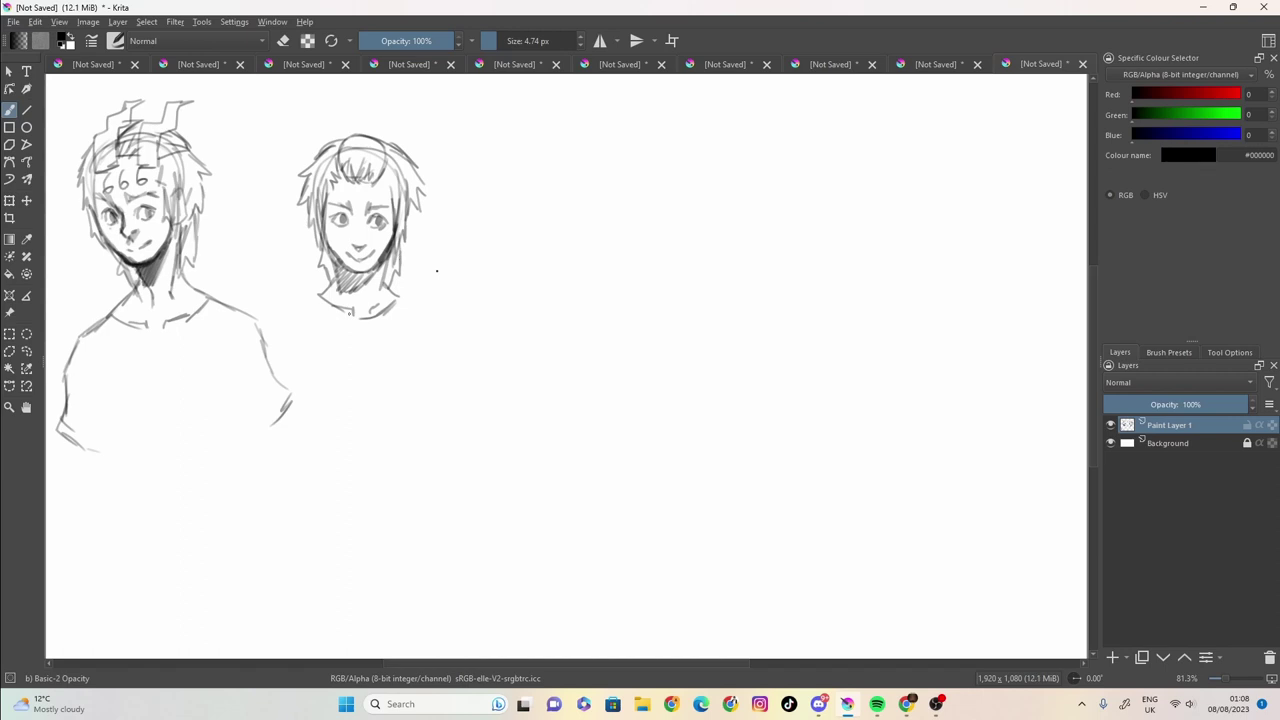
Sketch the second character's left-hand shoulder and the long arm hanging down to the wrist.
drag(290, 334, 284, 408)
mouse_move(328, 289)
mouse_down()
mouse_move(265, 393)
mouse_move(296, 311)
mouse_move(266, 331)
mouse_move(315, 300)
mouse_move(246, 349)
mouse_move(236, 436)
mouse_up()
drag(256, 334, 233, 487)
drag(243, 406, 213, 568)
mouse_move(228, 480)
mouse_down()
mouse_move(240, 444)
mouse_move(277, 452)
mouse_up()
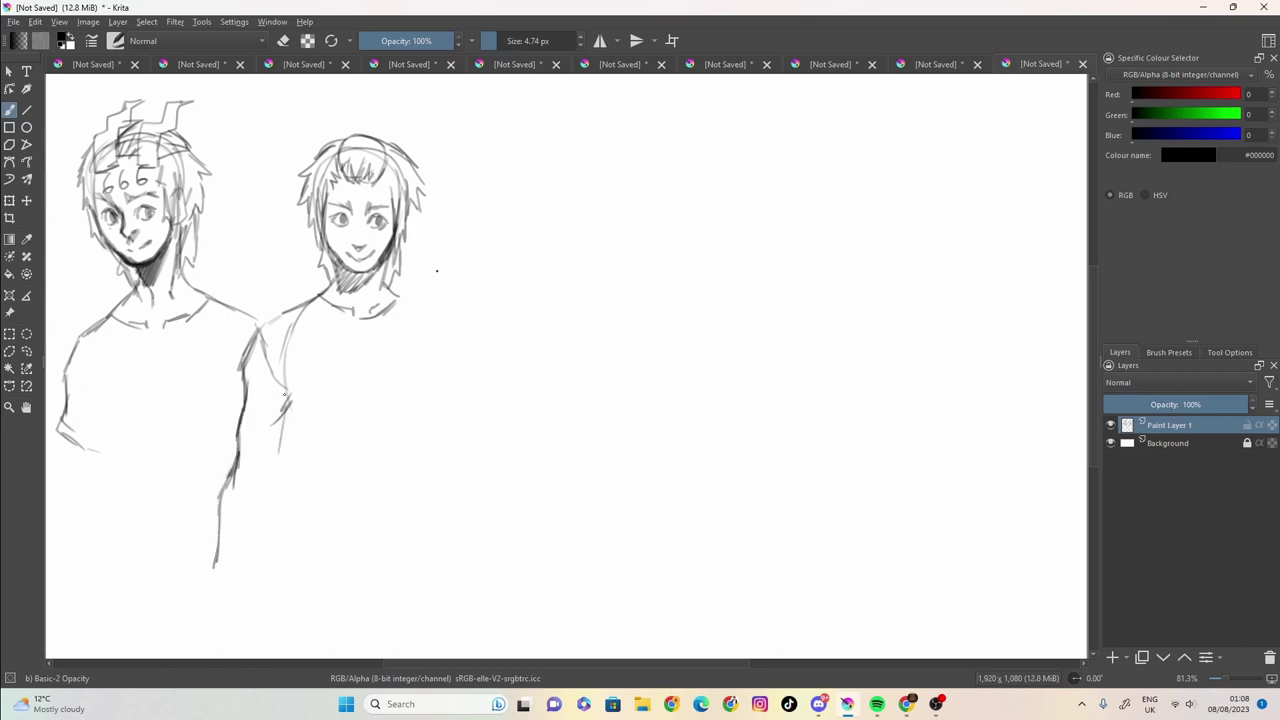
mouse_move(287, 386)
mouse_down()
mouse_move(259, 552)
mouse_move(242, 590)
mouse_move(213, 568)
mouse_move(206, 624)
mouse_up()
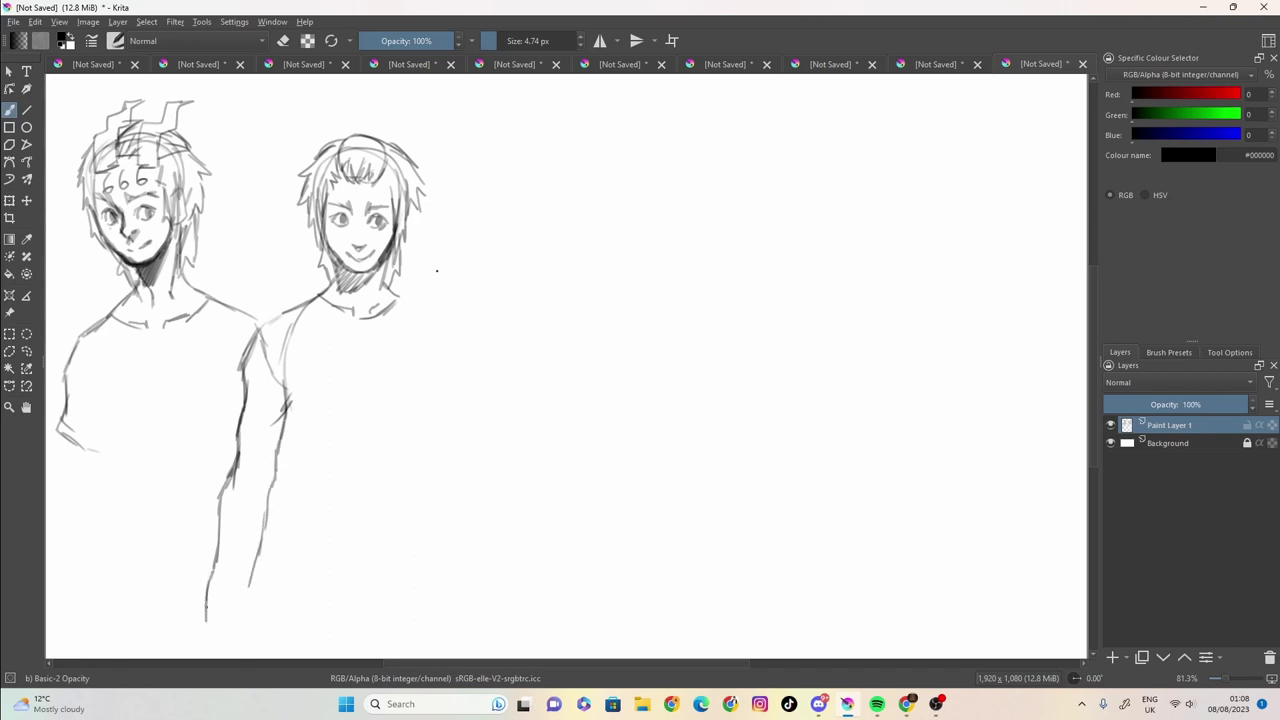
mouse_move(213, 560)
mouse_down()
mouse_move(205, 630)
mouse_move(206, 610)
mouse_up()
mouse_move(252, 570)
mouse_down()
mouse_move(236, 624)
mouse_move(236, 612)
mouse_up()
Draw the second character's collarbones, the armpit fold beside the hanging arm, and that side of the torso.
mouse_move(312, 302)
mouse_down()
mouse_move(266, 326)
mouse_move(242, 362)
mouse_move(288, 316)
mouse_move(336, 333)
mouse_move(310, 321)
mouse_up()
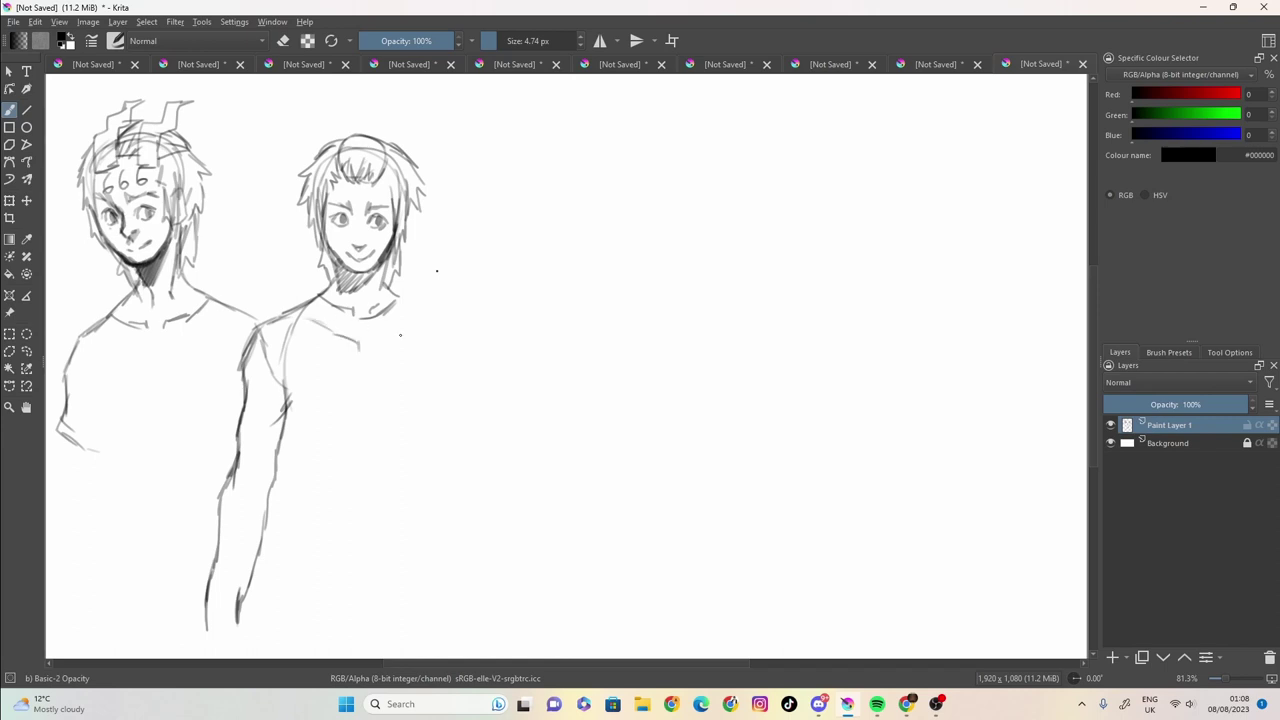
mouse_move(372, 348)
mouse_down()
mouse_move(418, 309)
mouse_move(397, 300)
mouse_move(434, 319)
mouse_up()
drag(291, 426, 286, 450)
drag(294, 402, 285, 458)
mouse_move(268, 389)
mouse_down()
mouse_move(310, 410)
mouse_move(276, 394)
mouse_move(315, 411)
mouse_move(257, 392)
mouse_up()
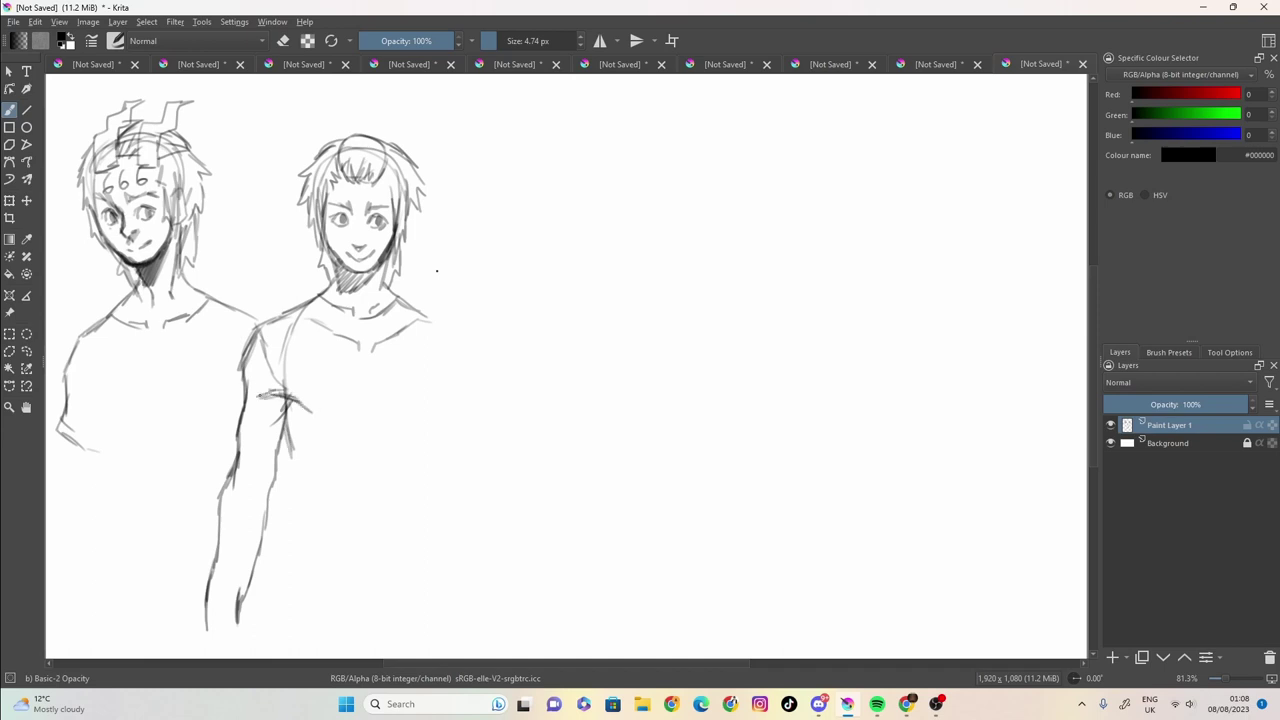
mouse_move(288, 446)
mouse_down()
mouse_move(300, 518)
mouse_move(283, 656)
mouse_up()
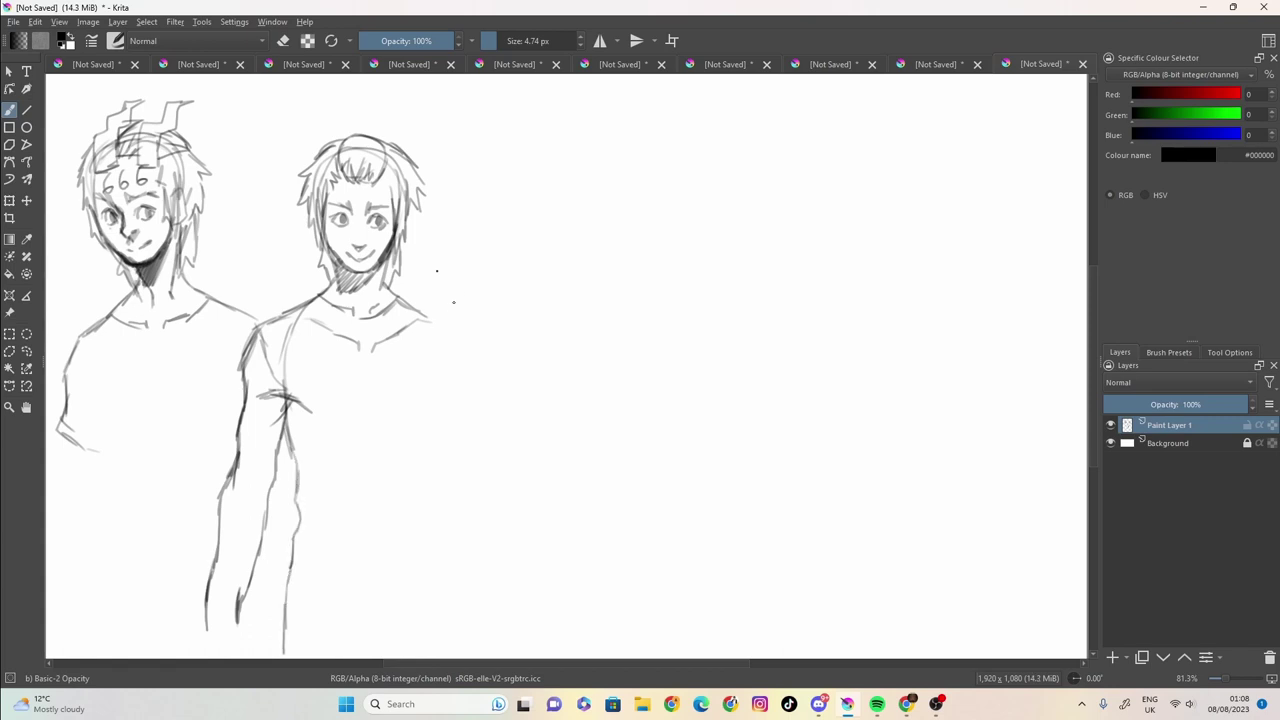
Sketch the second character's other shoulder and arm stretched out horizontally to the right.
mouse_move(408, 313)
mouse_down()
mouse_move(458, 298)
mouse_move(481, 311)
mouse_move(428, 357)
mouse_move(484, 340)
mouse_move(470, 358)
mouse_move(505, 356)
mouse_up()
drag(476, 313, 637, 300)
mouse_move(492, 360)
mouse_down()
mouse_move(670, 331)
mouse_move(659, 335)
mouse_move(635, 303)
mouse_move(682, 298)
mouse_up()
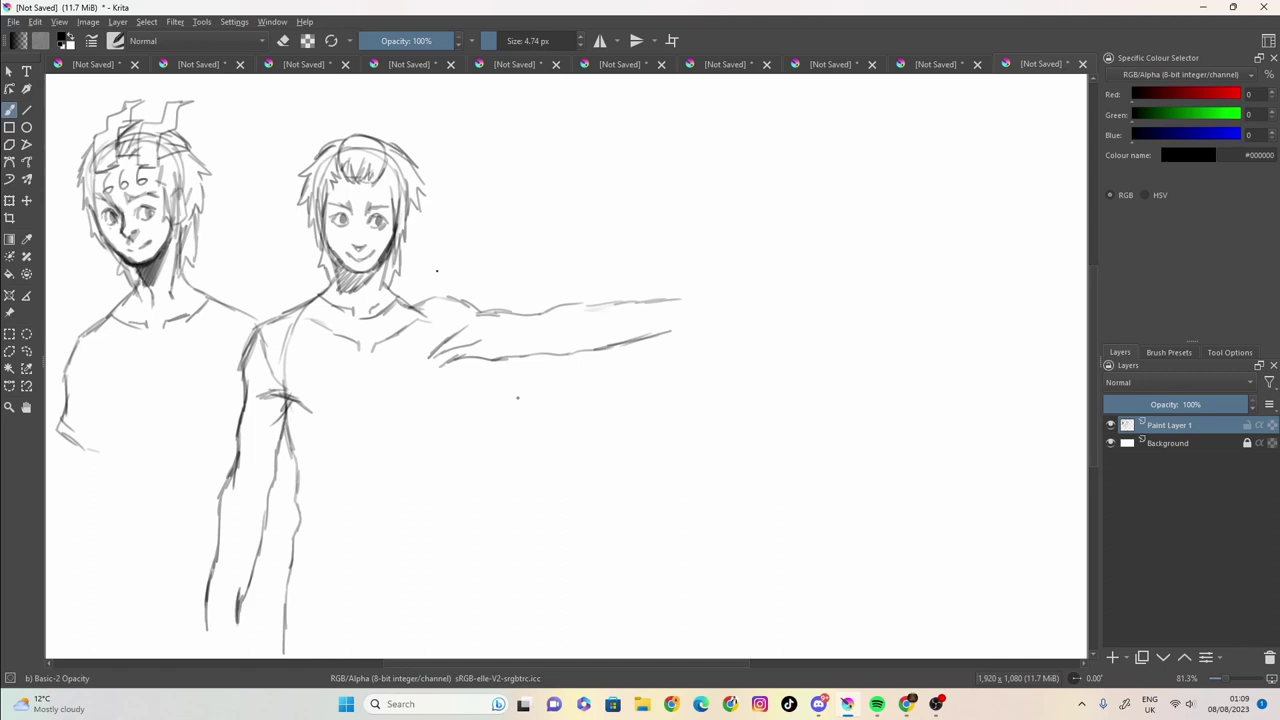
drag(410, 306, 445, 298)
Draw the torso side below the second character's outstretched arm and add the chest contour lines.
mouse_move(437, 380)
mouse_down()
mouse_move(458, 351)
mouse_move(418, 452)
mouse_up()
drag(430, 405, 407, 511)
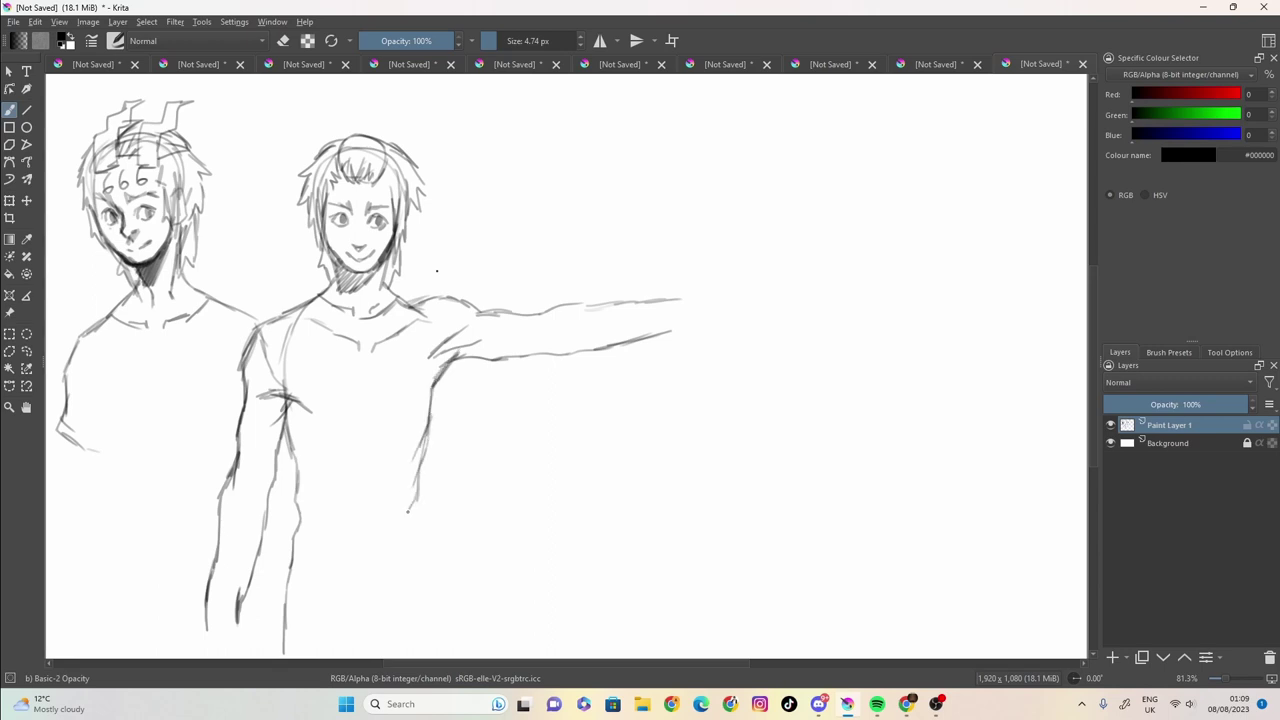
drag(421, 467, 421, 650)
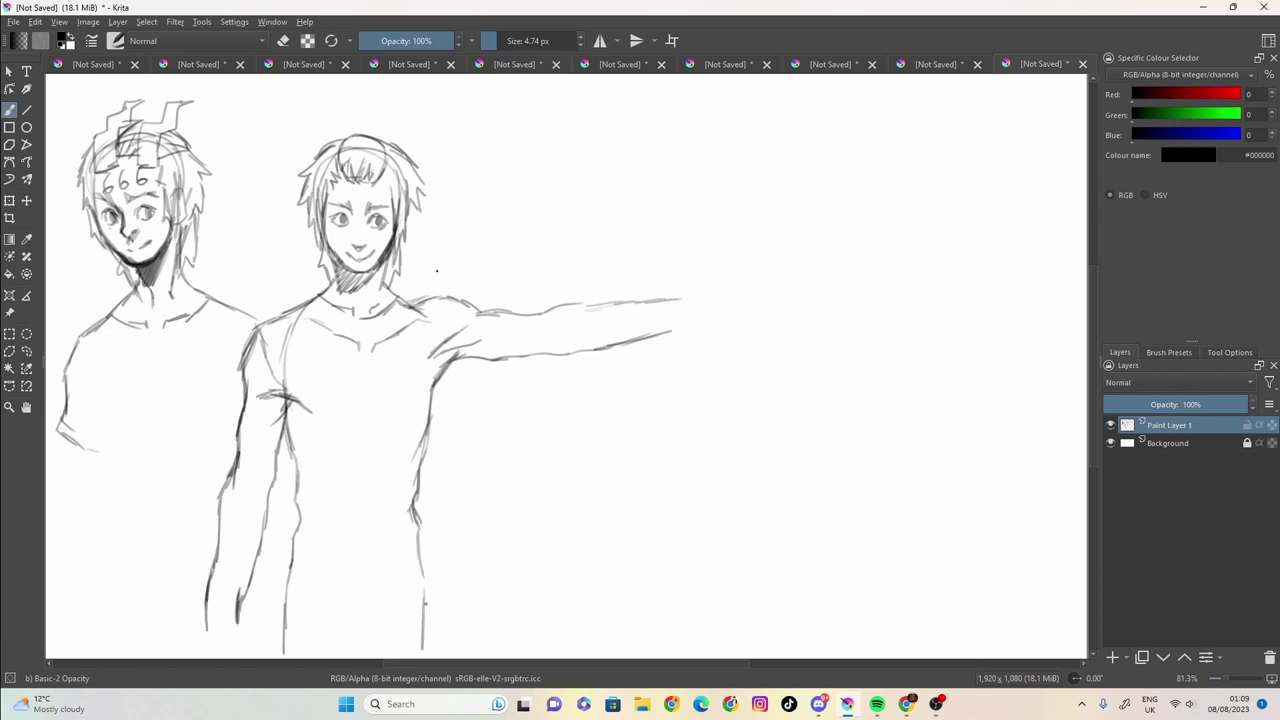
drag(426, 588, 425, 638)
drag(425, 592, 424, 644)
mouse_move(429, 363)
mouse_down()
mouse_move(394, 412)
mouse_move(440, 355)
mouse_move(430, 416)
mouse_up()
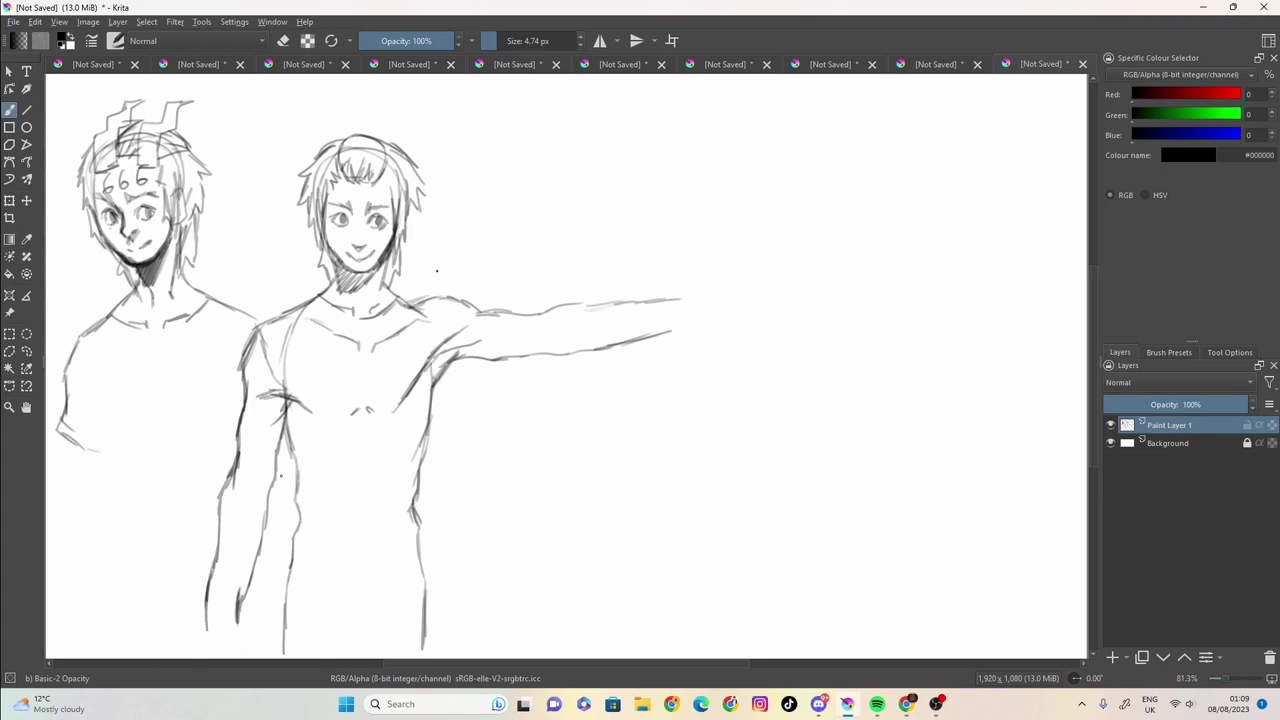
Add elbow creases to both of the second character's arms and draw a short sleeve around the outstretched one.
drag(249, 484, 257, 465)
mouse_move(548, 316)
mouse_down()
mouse_move(571, 320)
mouse_move(538, 336)
mouse_up()
mouse_move(501, 316)
mouse_down()
mouse_move(505, 384)
mouse_move(456, 384)
mouse_move(424, 404)
mouse_up()
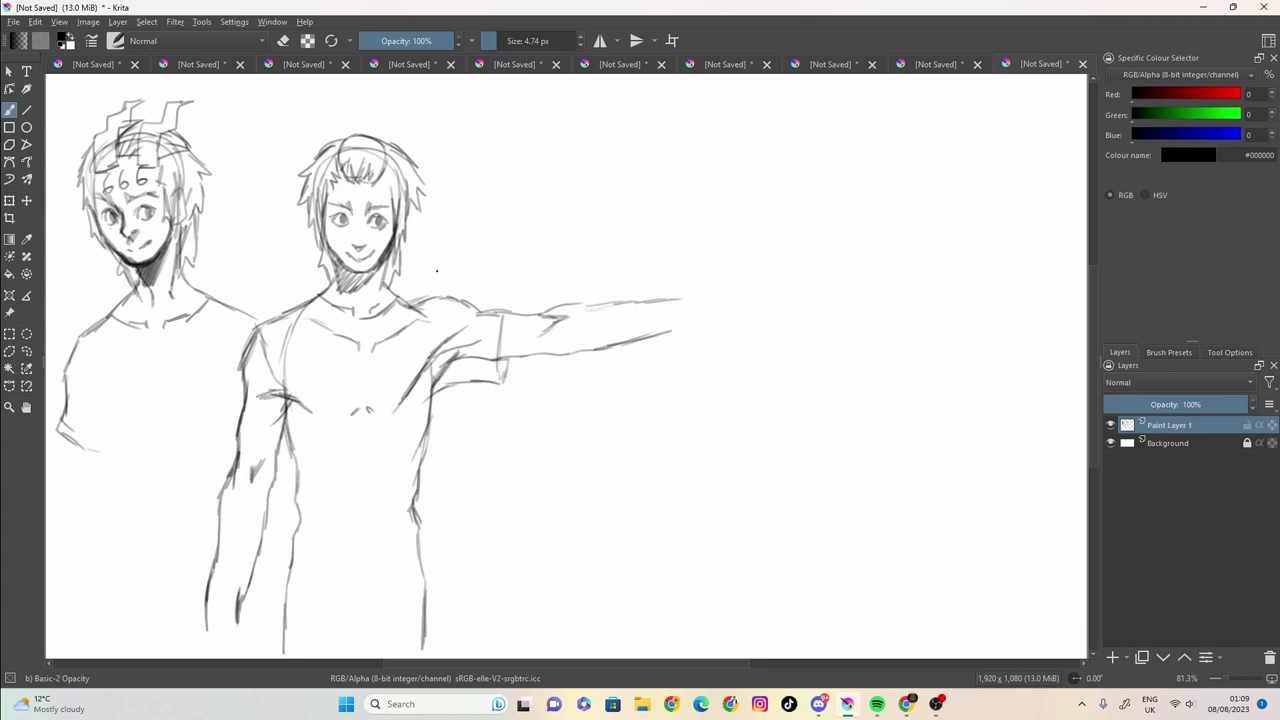
Draw a short sleeve with an open cuff and fabric folds over the second character's hanging arm.
mouse_move(244, 356)
mouse_down()
mouse_move(222, 440)
mouse_move(276, 462)
mouse_up()
mouse_move(218, 422)
mouse_down()
mouse_move(256, 448)
mouse_move(226, 418)
mouse_up()
drag(279, 457, 289, 436)
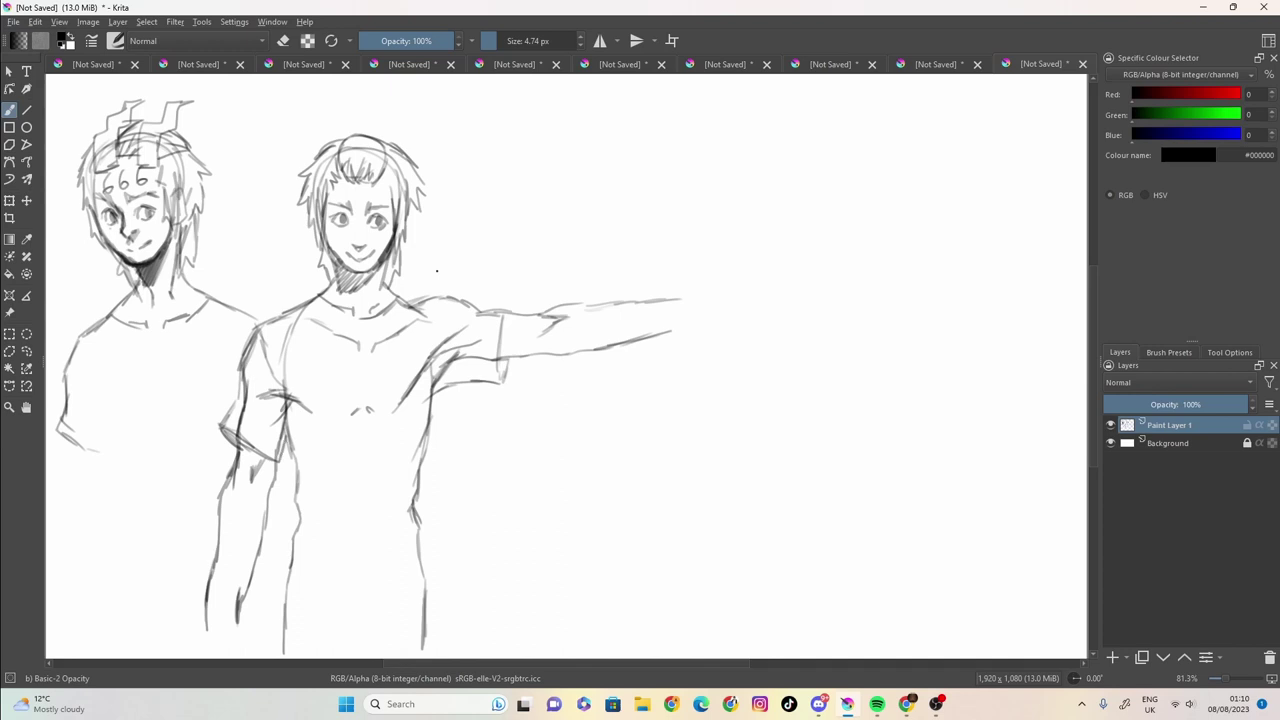
mouse_move(274, 348)
mouse_down()
mouse_move(286, 414)
mouse_move(264, 368)
mouse_move(290, 432)
mouse_move(260, 430)
mouse_up()
mouse_move(268, 400)
mouse_down()
mouse_move(252, 406)
mouse_move(239, 384)
mouse_up()
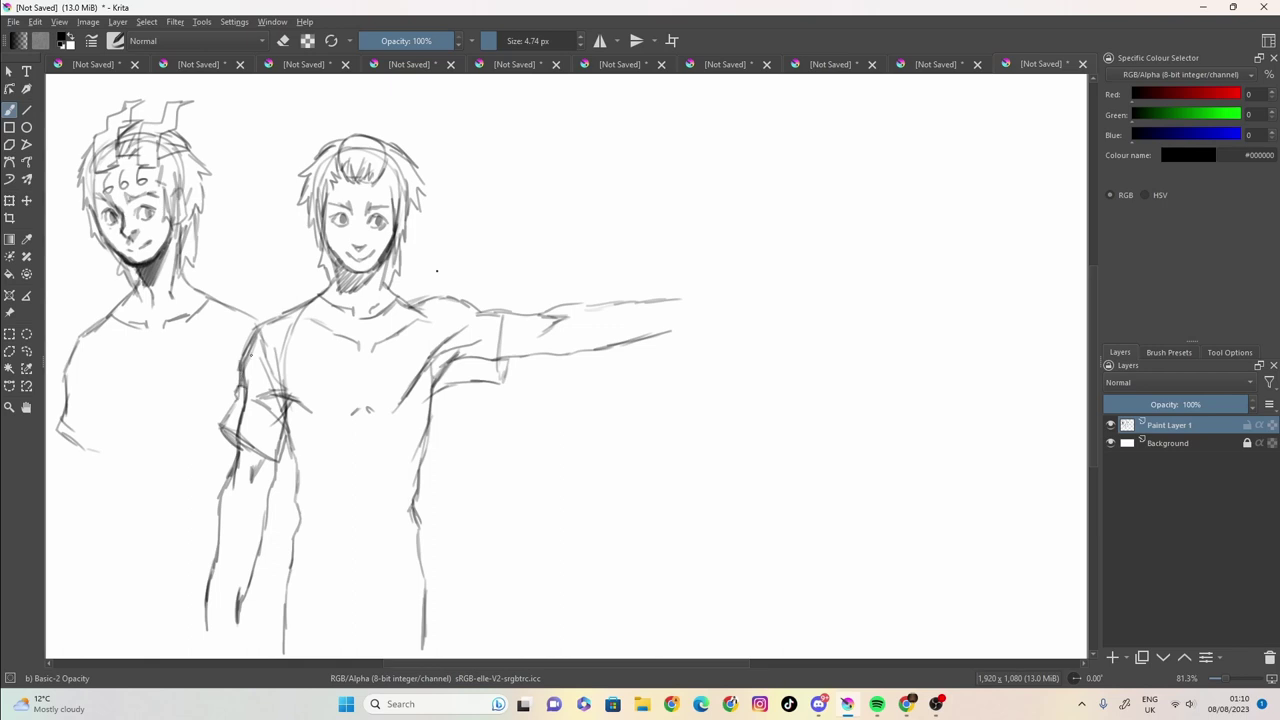
Add folds at the outstretched arm's shoulder and draw the loose sides and curved hem of the second character's T-shirt.
mouse_move(478, 312)
mouse_down()
mouse_move(492, 303)
mouse_move(452, 372)
mouse_move(500, 308)
mouse_move(436, 296)
mouse_up()
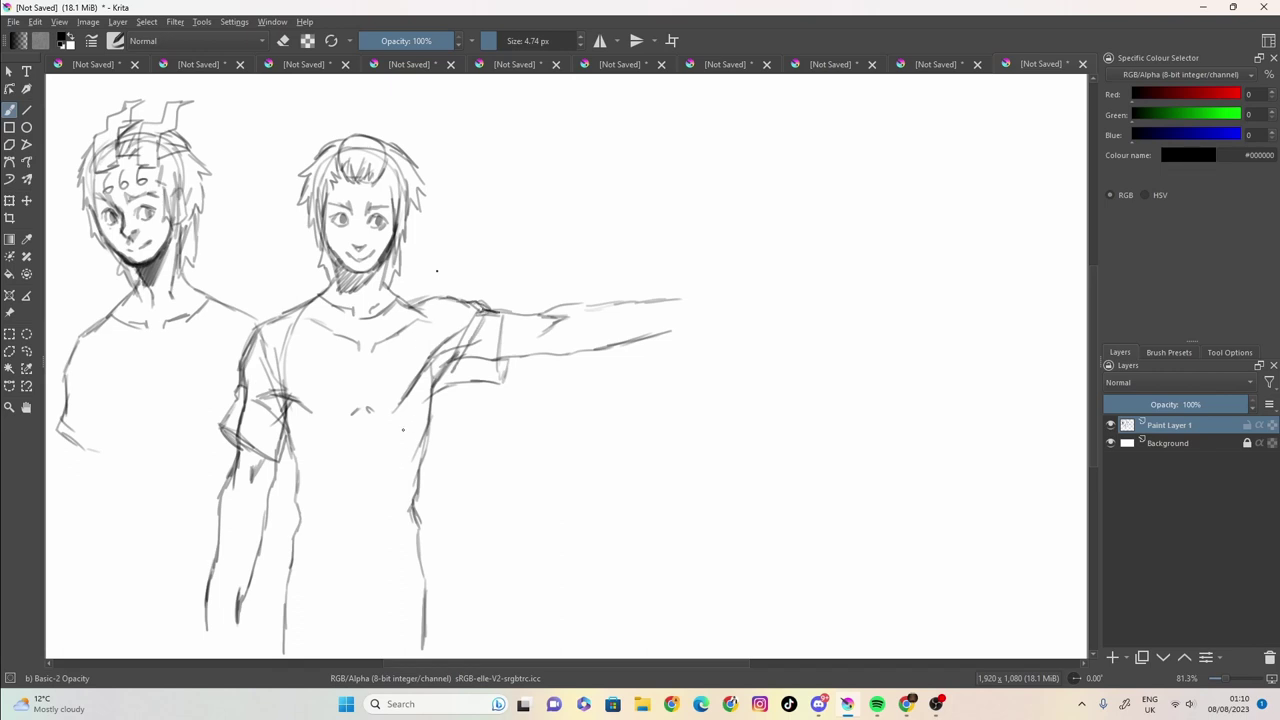
mouse_move(290, 462)
mouse_down()
mouse_move(286, 440)
mouse_move(286, 589)
mouse_move(362, 598)
mouse_up()
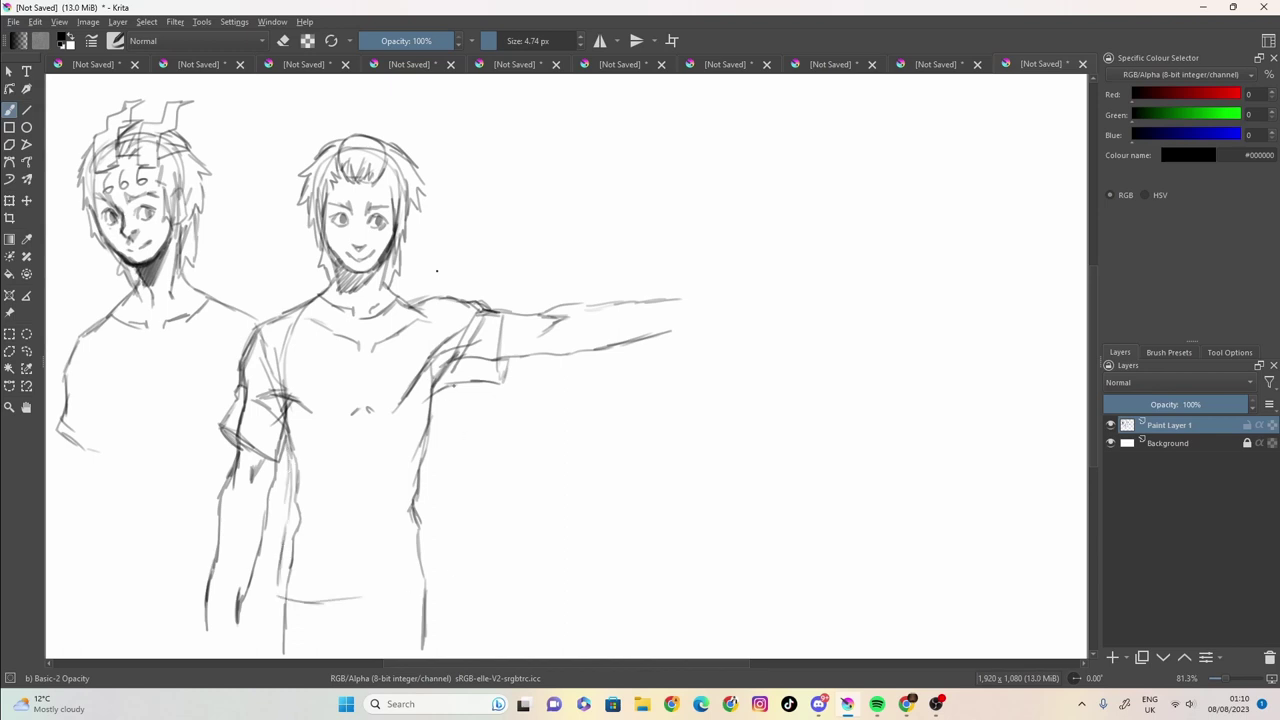
mouse_move(450, 388)
mouse_down()
mouse_move(427, 480)
mouse_move(432, 583)
mouse_move(400, 579)
mouse_move(358, 600)
mouse_up()
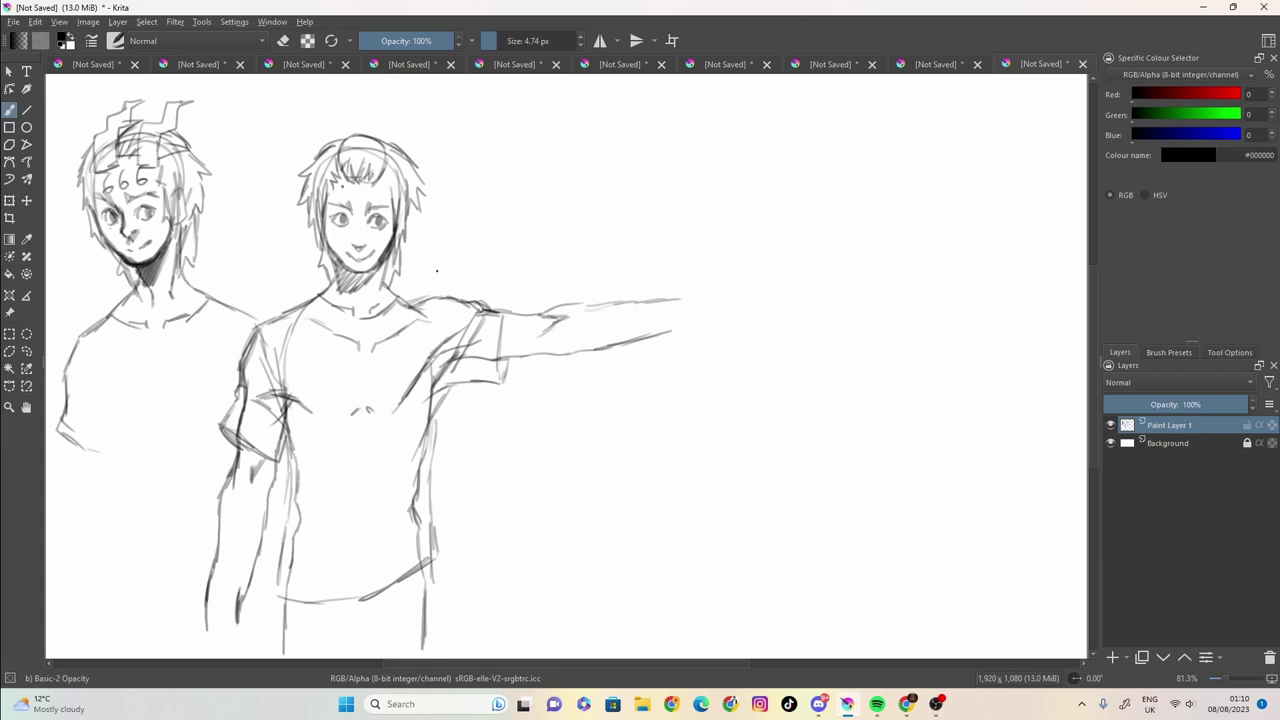
Add small curled marks on the second character's forehead and draw a clenched fist at the end of the outstretched arm.
mouse_move(342, 186)
mouse_down()
mouse_move(345, 200)
mouse_move(383, 198)
mouse_up()
mouse_move(674, 334)
mouse_down()
mouse_move(697, 325)
mouse_move(694, 296)
mouse_move(712, 292)
mouse_move(688, 327)
mouse_move(722, 335)
mouse_move(750, 320)
mouse_up()
mouse_move(750, 320)
mouse_down()
mouse_move(718, 349)
mouse_move(751, 321)
mouse_move(731, 295)
mouse_up()
mouse_move(712, 293)
mouse_down()
mouse_move(734, 292)
mouse_move(652, 302)
mouse_up()
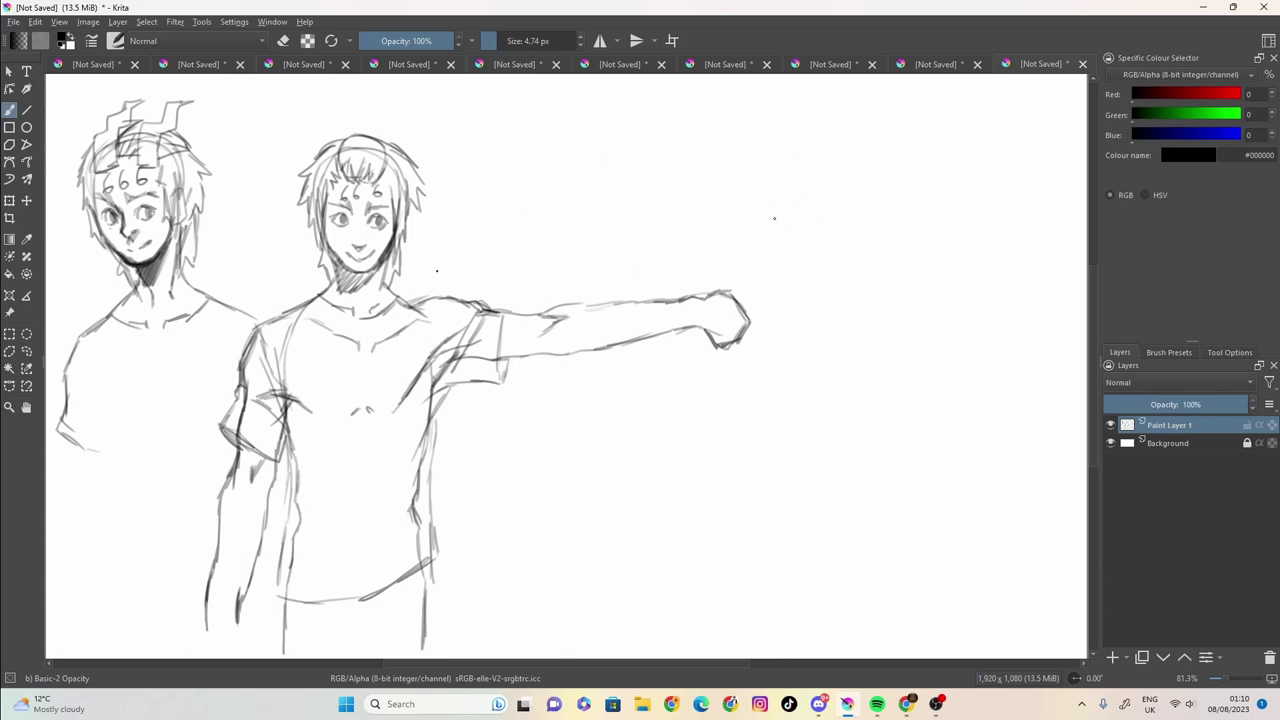
Outline a third character's face in profile, facing the second character's fist, with a rounded skull top, nose, lips, chin and throat.
mouse_move(758, 306)
mouse_down()
mouse_move(766, 254)
mouse_move(850, 238)
mouse_move(777, 242)
mouse_move(762, 277)
mouse_move(794, 237)
mouse_move(768, 268)
mouse_move(751, 340)
mouse_move(757, 330)
mouse_move(774, 397)
mouse_move(801, 398)
mouse_move(819, 446)
mouse_up()
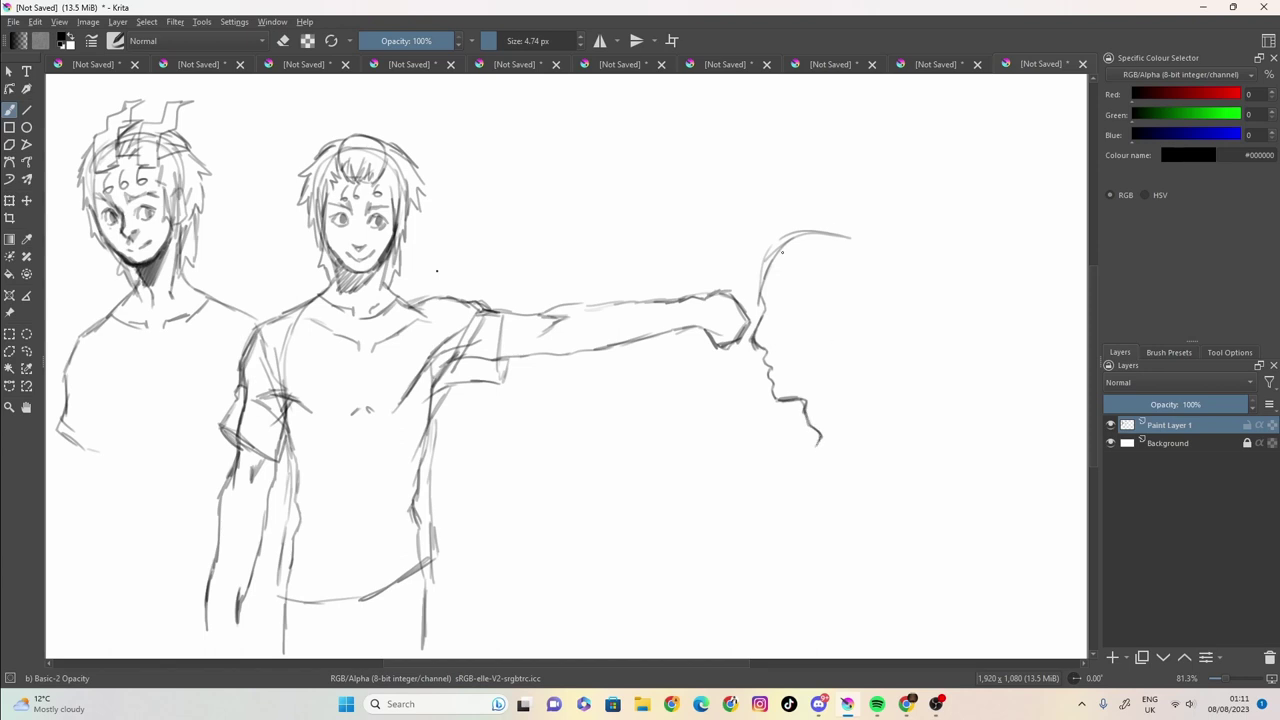
mouse_move(768, 276)
mouse_down()
mouse_move(794, 240)
mouse_move(858, 232)
mouse_move(898, 274)
mouse_up()
drag(852, 234, 898, 262)
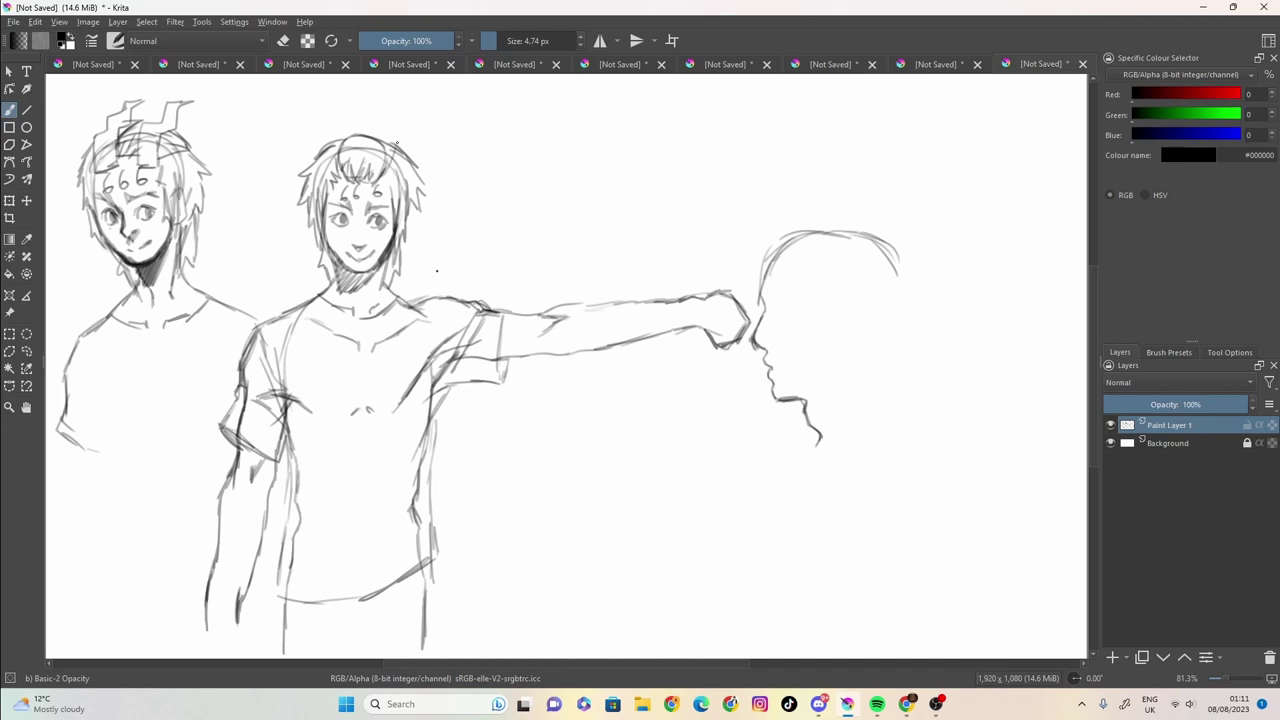
Draw a pair of curved, pointed horns on the sides of the second character's head.
mouse_move(398, 132)
mouse_down()
mouse_move(390, 118)
mouse_move(414, 152)
mouse_move(384, 200)
mouse_up()
mouse_move(393, 182)
mouse_down()
mouse_move(382, 194)
mouse_move(330, 176)
mouse_move(314, 142)
mouse_move(342, 112)
mouse_move(338, 196)
mouse_move(410, 141)
mouse_up()
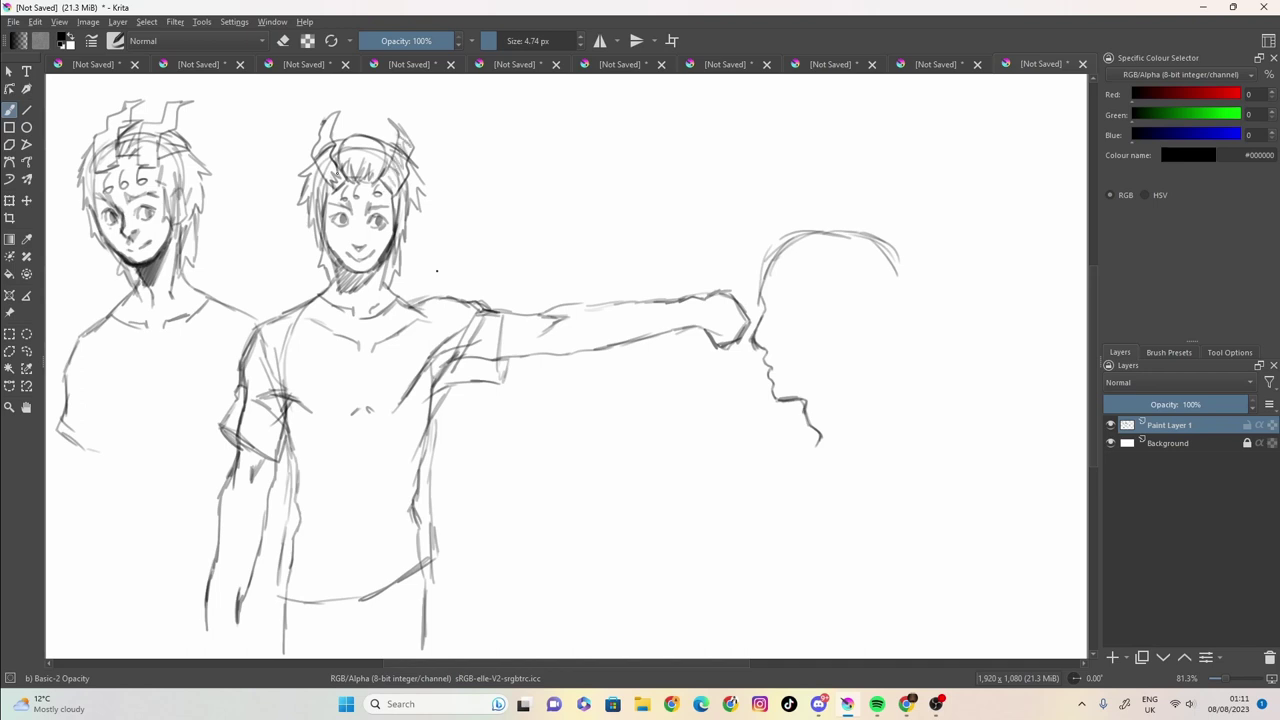
drag(336, 181, 316, 122)
Add the profile character's eye, brow, nostril, ear, jaw corner, back of the head and neck, plus an angular forehead mark.
mouse_move(768, 296)
mouse_down()
mouse_move(778, 284)
mouse_move(800, 293)
mouse_move(764, 301)
mouse_move(777, 311)
mouse_move(793, 299)
mouse_move(756, 346)
mouse_up()
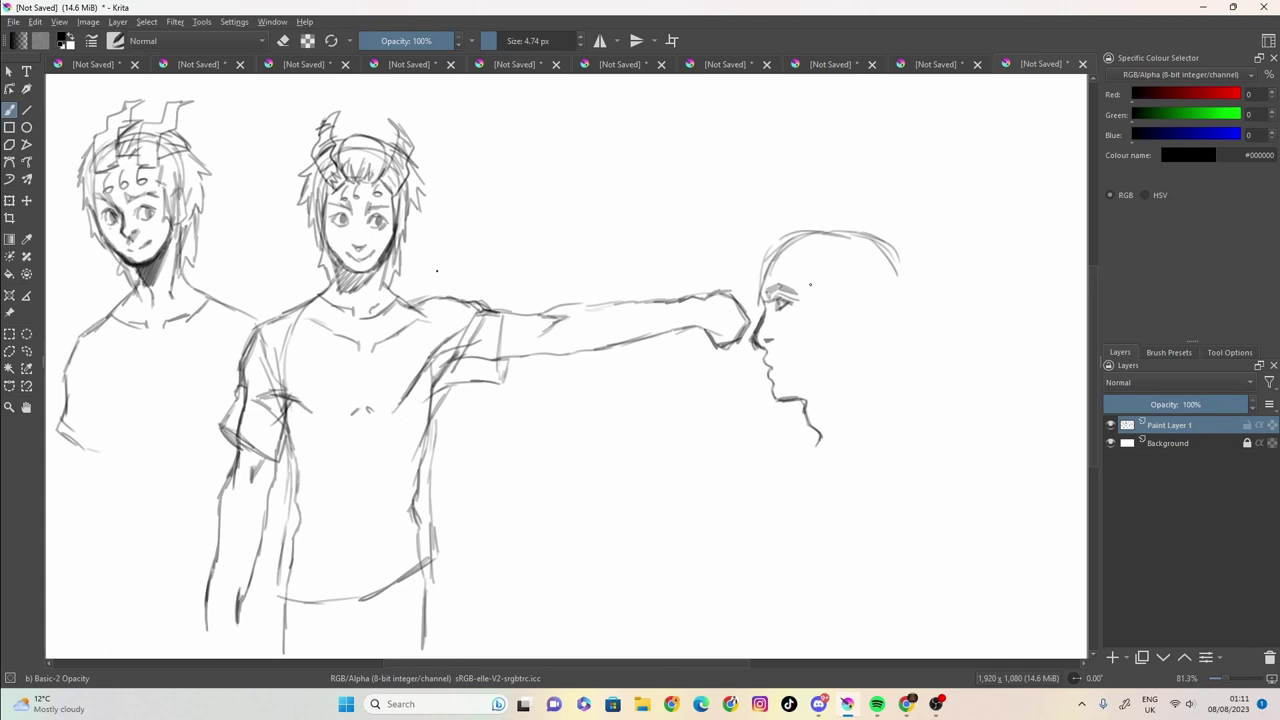
mouse_move(810, 284)
mouse_down()
mouse_move(831, 319)
mouse_move(849, 299)
mouse_move(865, 314)
mouse_move(848, 298)
mouse_move(861, 299)
mouse_move(865, 324)
mouse_move(815, 380)
mouse_up()
mouse_move(887, 250)
mouse_down()
mouse_move(899, 276)
mouse_move(879, 376)
mouse_move(908, 425)
mouse_up()
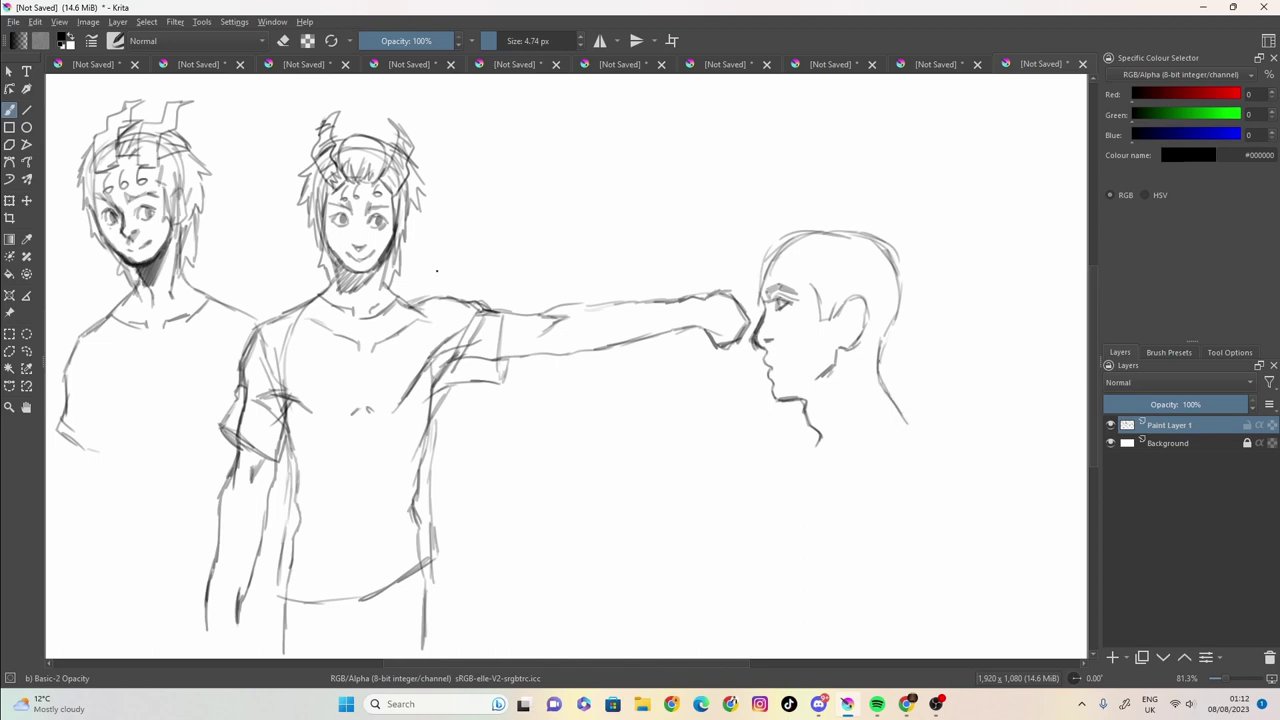
mouse_move(870, 360)
mouse_down()
mouse_move(878, 375)
mouse_move(903, 285)
mouse_move(872, 244)
mouse_move(812, 238)
mouse_move(790, 278)
mouse_move(804, 289)
mouse_move(788, 262)
mouse_up()
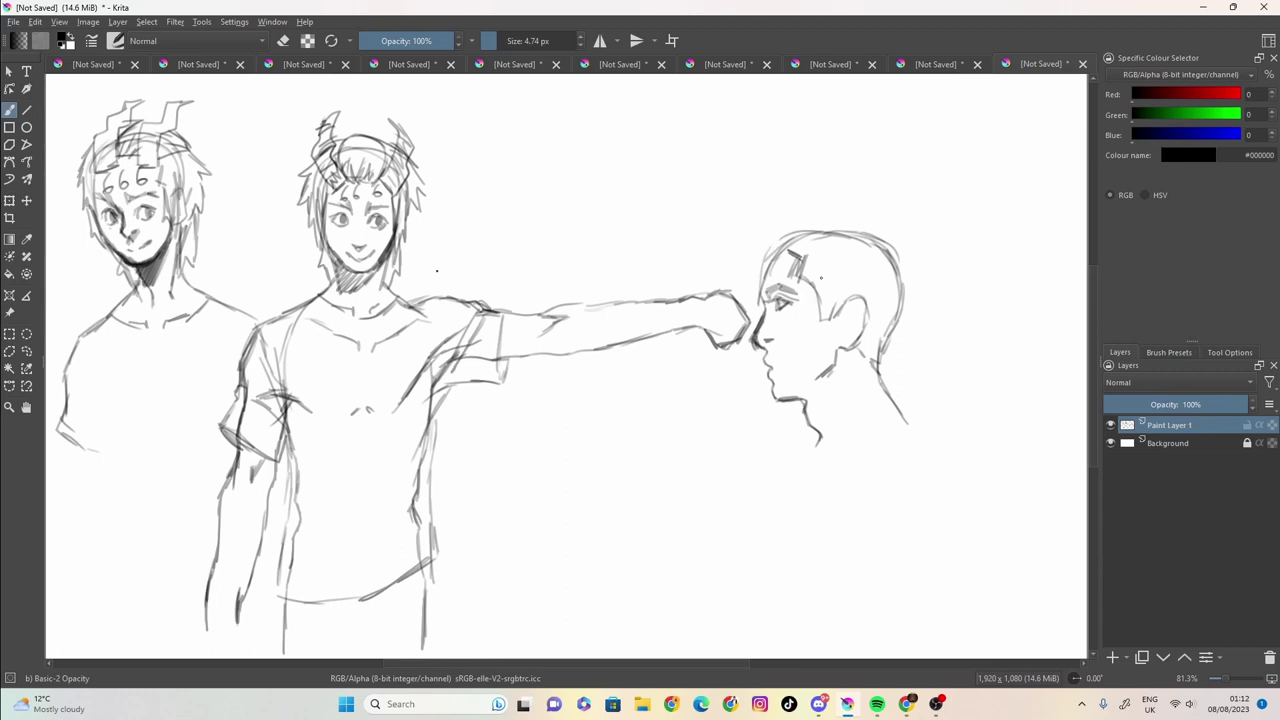
Draw jagged hair strands in front of the profile character's ear and short spikes along the back and crown of the head.
mouse_move(821, 278)
mouse_down()
mouse_move(810, 360)
mouse_move(836, 346)
mouse_move(884, 376)
mouse_move(888, 360)
mouse_up()
mouse_move(909, 268)
mouse_down()
mouse_move(924, 313)
mouse_move(885, 355)
mouse_up()
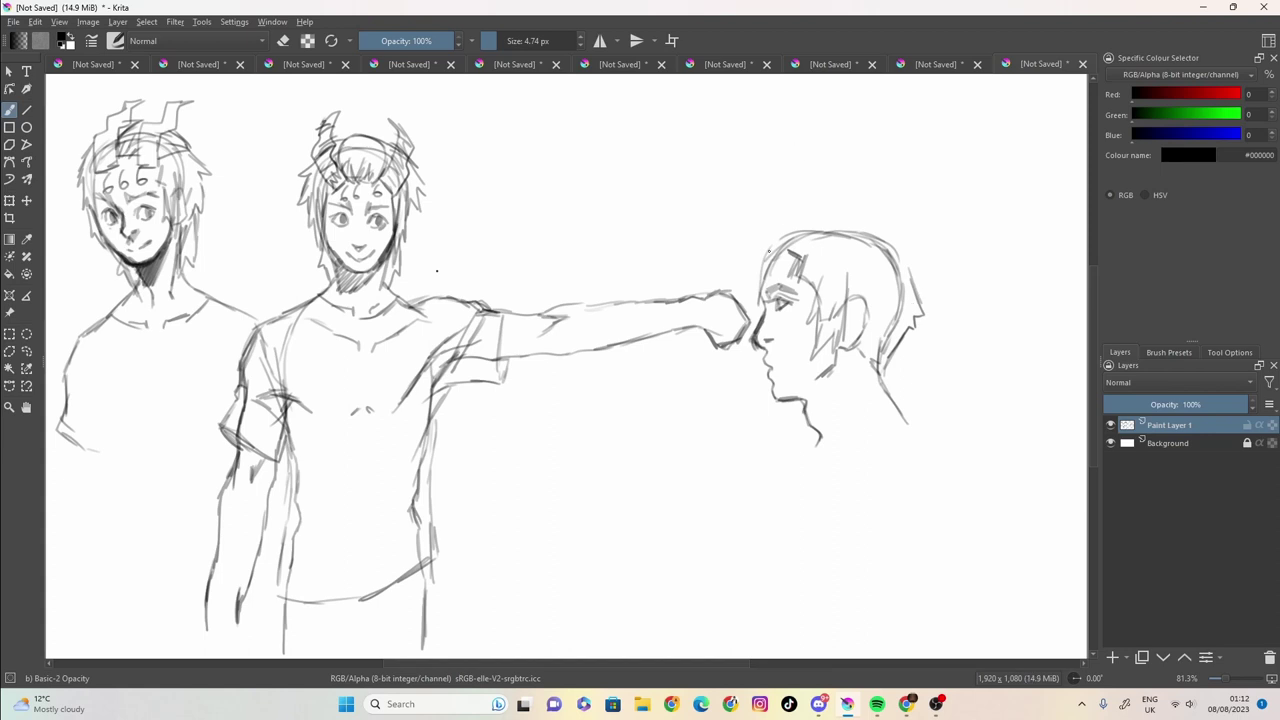
mouse_move(768, 252)
mouse_down()
mouse_move(792, 226)
mouse_move(787, 250)
mouse_move(793, 219)
mouse_move(786, 227)
mouse_move(822, 212)
mouse_up()
mouse_move(810, 220)
mouse_down()
mouse_move(850, 216)
mouse_move(794, 222)
mouse_move(774, 240)
mouse_move(854, 214)
mouse_move(900, 228)
mouse_move(928, 262)
mouse_move(856, 215)
mouse_move(890, 218)
mouse_move(834, 224)
mouse_move(916, 250)
mouse_move(930, 298)
mouse_move(930, 284)
mouse_move(918, 307)
mouse_up()
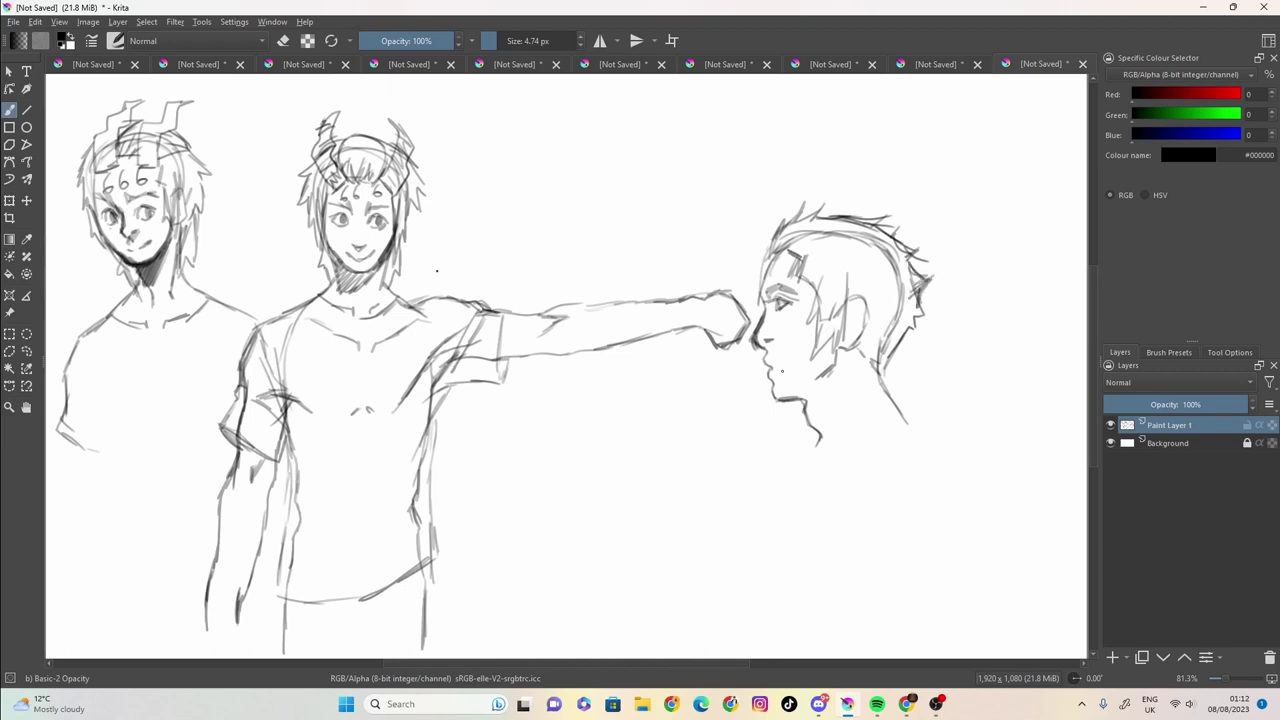
Draw the profile character's mouth and lower lip, and strengthen the chin and jawline with shading beneath.
drag(778, 366, 793, 370)
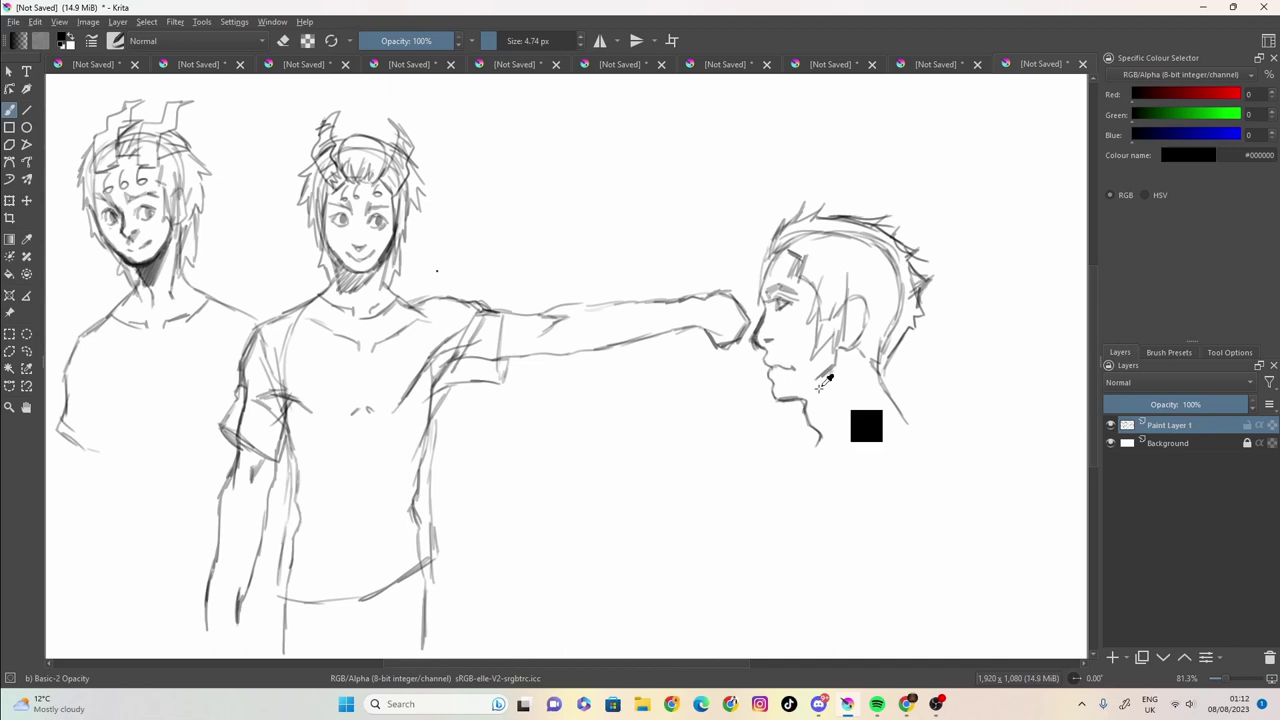
key(ctrl+z)
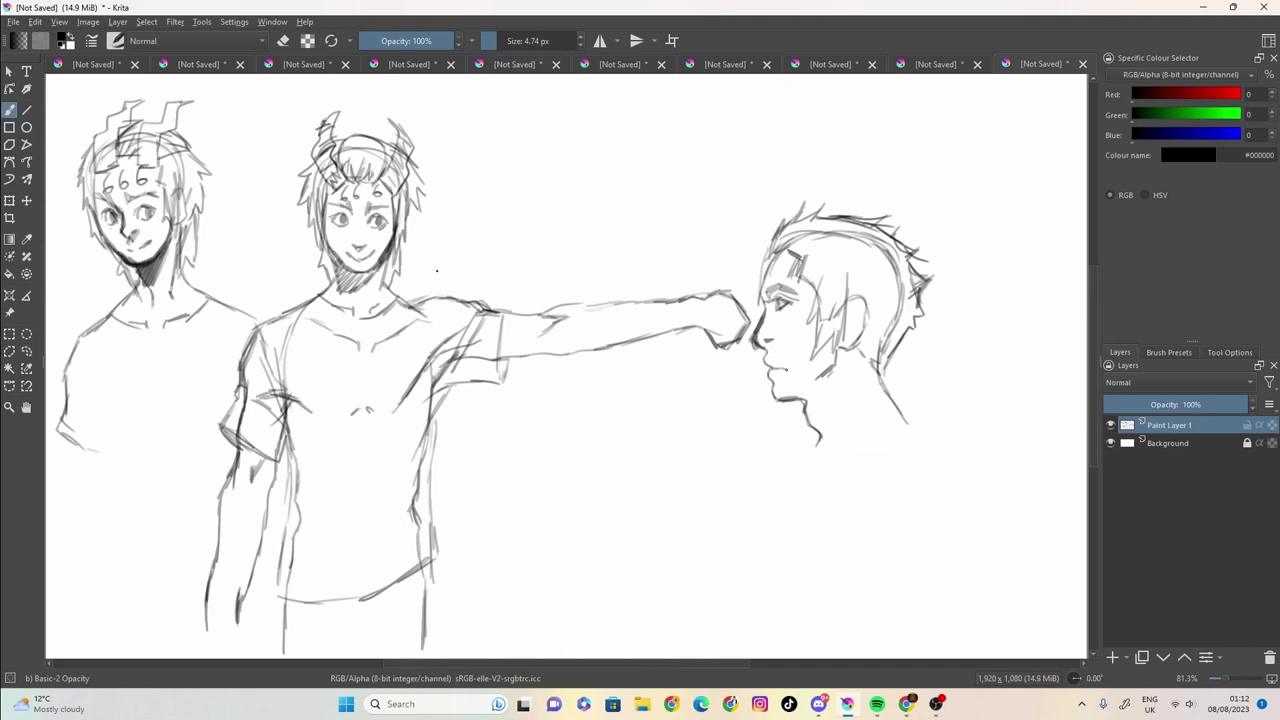
mouse_move(769, 367)
mouse_down()
mouse_move(830, 383)
mouse_move(794, 406)
mouse_up()
drag(812, 380, 786, 402)
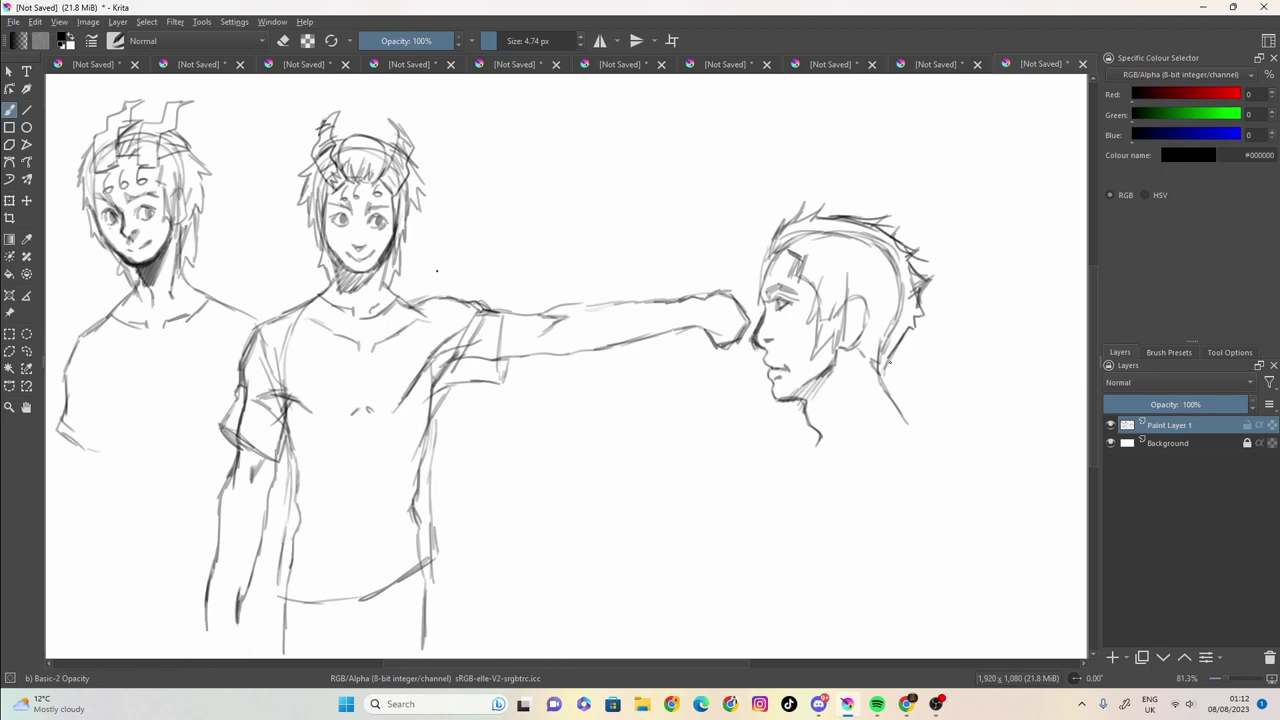
Add a small curled mark on the profile character's forehead and fill the side of the head with spiky hair strands.
drag(780, 262, 777, 280)
mouse_move(821, 227)
mouse_down()
mouse_move(790, 240)
mouse_move(856, 244)
mouse_move(782, 242)
mouse_move(878, 262)
mouse_move(876, 242)
mouse_move(902, 291)
mouse_up()
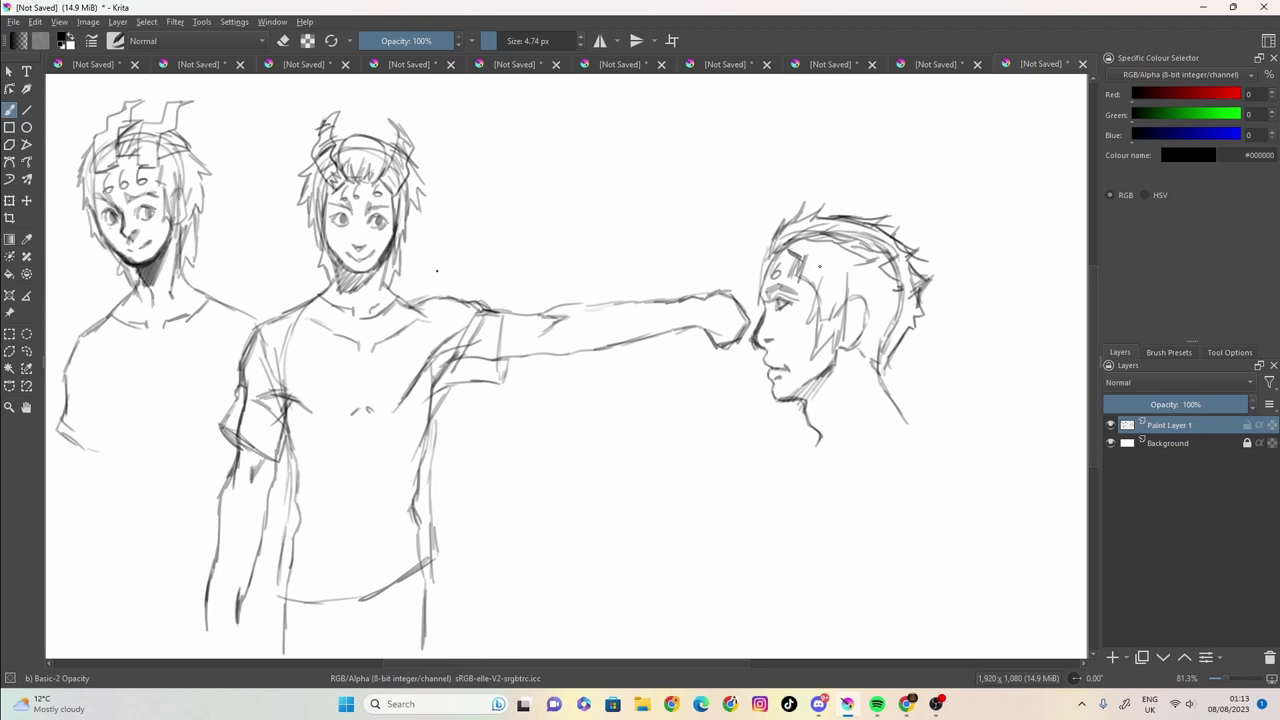
drag(822, 252, 804, 280)
mouse_move(830, 262)
mouse_down()
mouse_move(844, 276)
mouse_move(844, 264)
mouse_up()
drag(822, 248, 880, 276)
mouse_move(864, 290)
mouse_down()
mouse_move(882, 319)
mouse_move(863, 305)
mouse_move(881, 299)
mouse_move(902, 319)
mouse_move(880, 386)
mouse_up()
drag(890, 374, 882, 396)
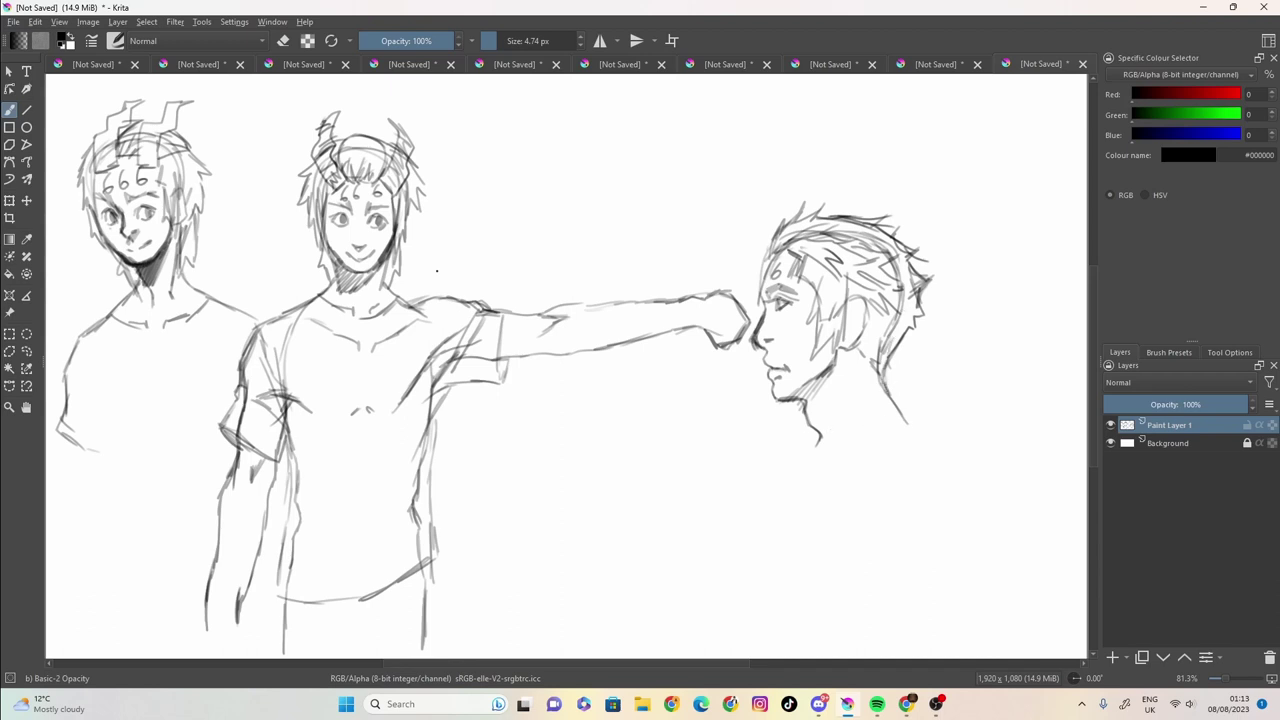
Darken the front and back of the profile character's neck and close it with a slanted collar line at the base.
mouse_move(804, 406)
mouse_down()
mouse_move(820, 442)
mouse_move(799, 476)
mouse_up()
mouse_move(884, 382)
mouse_down()
mouse_move(924, 444)
mouse_move(795, 482)
mouse_up()
drag(806, 472, 910, 442)
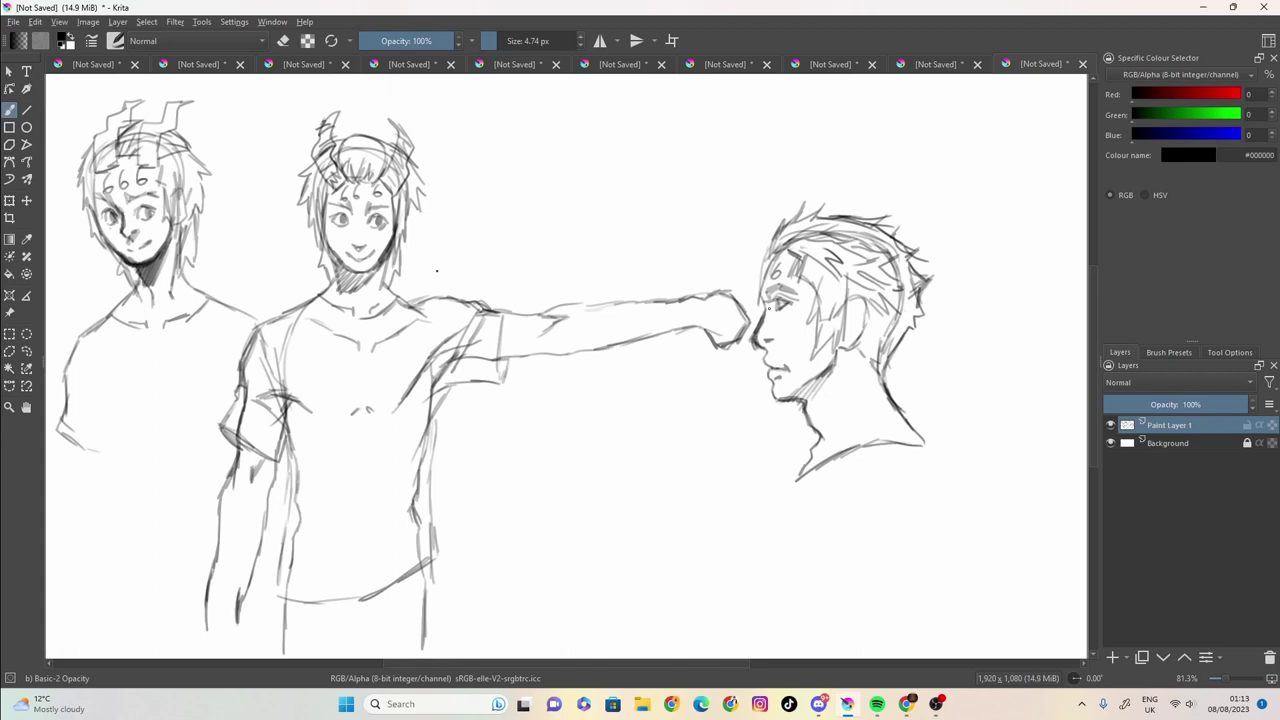
click(1262, 7)
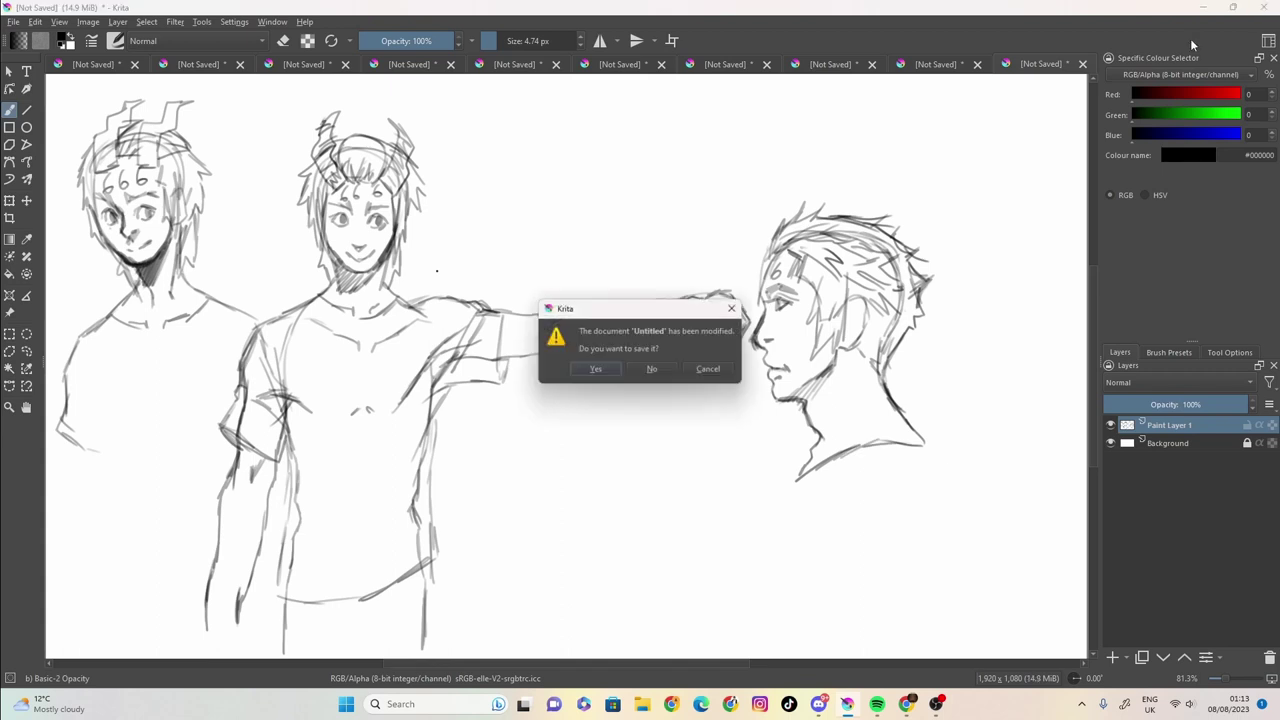
click(593, 375)
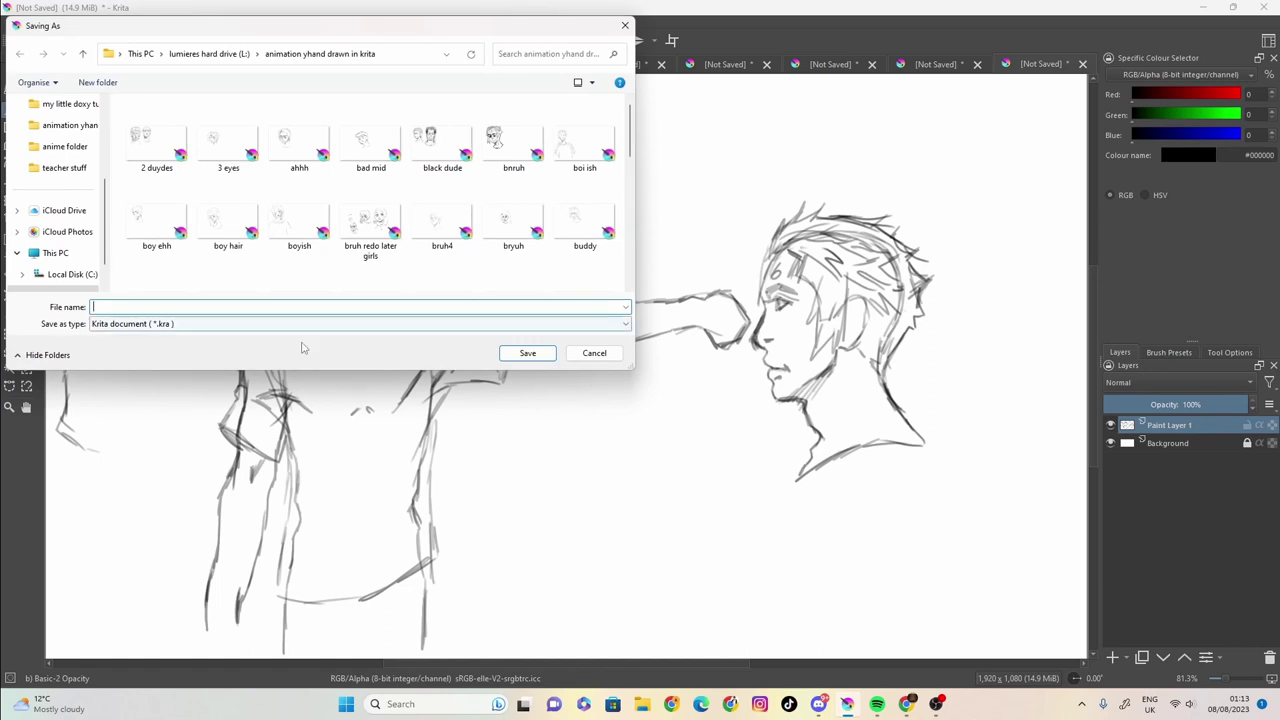
click(590, 353)
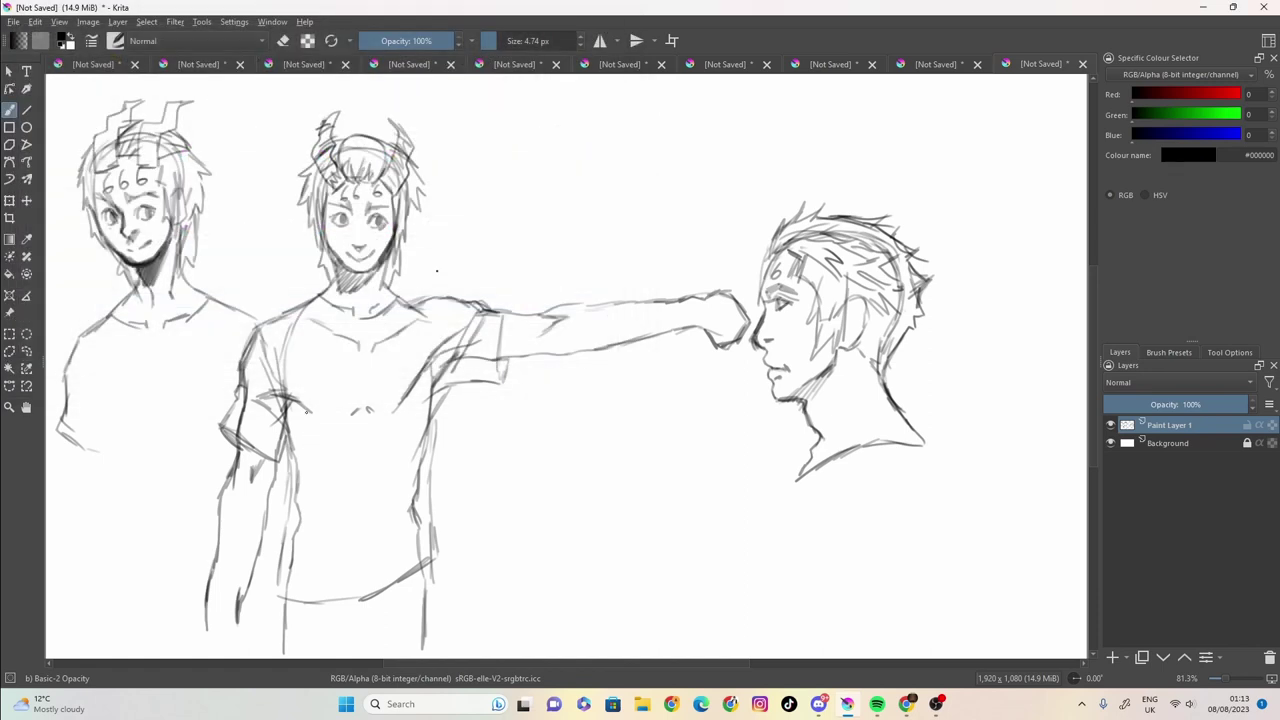
Draw a large outlined number 6 on the second character's T-shirt and a small triangle with an eye on the chest.
mouse_move(368, 392)
mouse_down()
mouse_move(336, 406)
mouse_move(332, 495)
mouse_move(392, 470)
mouse_move(340, 414)
mouse_move(376, 380)
mouse_up()
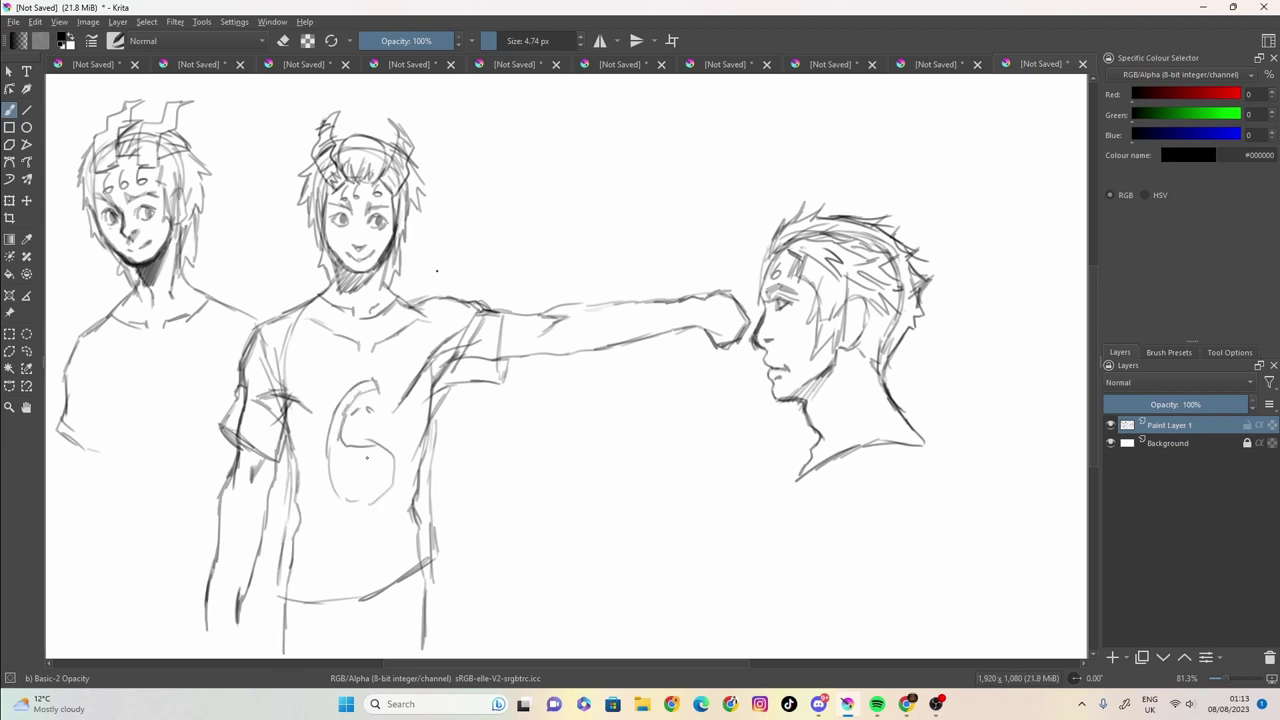
mouse_move(382, 447)
mouse_down()
mouse_move(340, 445)
mouse_move(382, 482)
mouse_move(349, 461)
mouse_move(330, 484)
mouse_move(334, 463)
mouse_move(352, 500)
mouse_move(377, 505)
mouse_up()
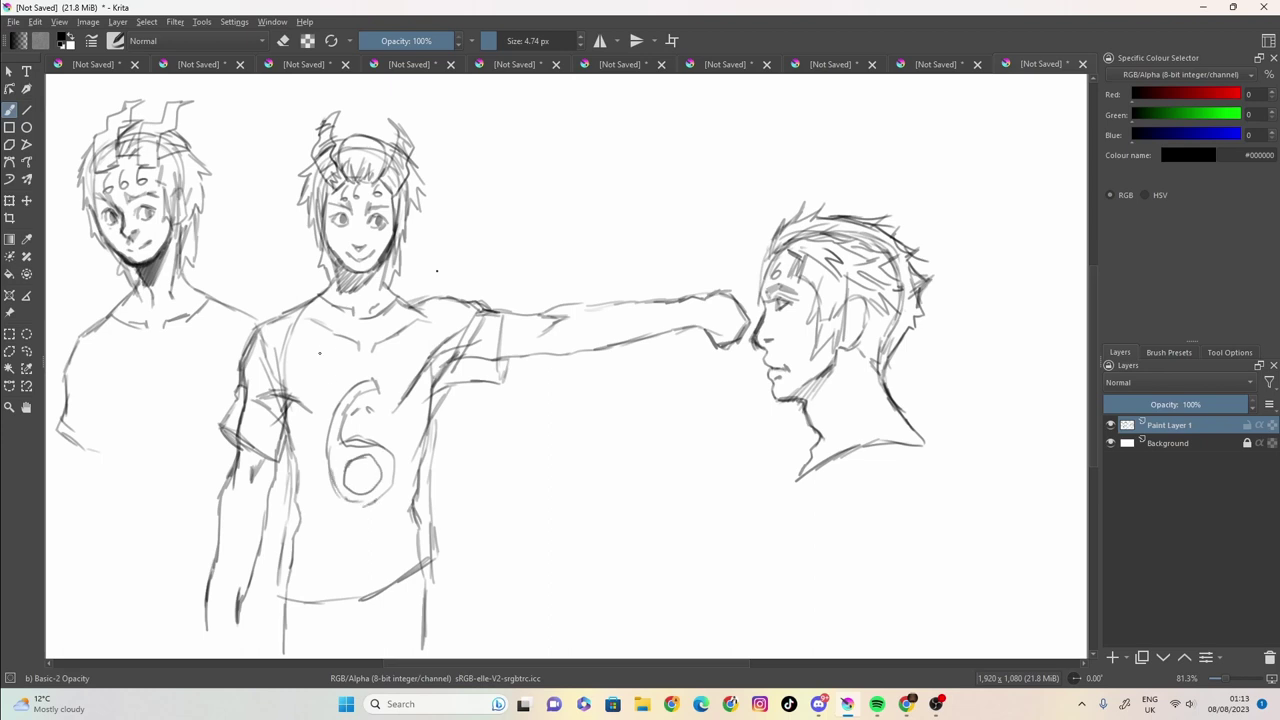
mouse_move(320, 350)
mouse_down()
mouse_move(307, 384)
mouse_move(342, 389)
mouse_up()
mouse_move(342, 389)
mouse_down()
mouse_move(306, 391)
mouse_move(326, 372)
mouse_up()
Draw the T-shirt's rounded neckline and darken the folds and cuff of the sleeve on the outstretched arm.
mouse_move(322, 296)
mouse_down()
mouse_move(348, 348)
mouse_move(384, 348)
mouse_move(404, 298)
mouse_move(386, 350)
mouse_move(338, 356)
mouse_up()
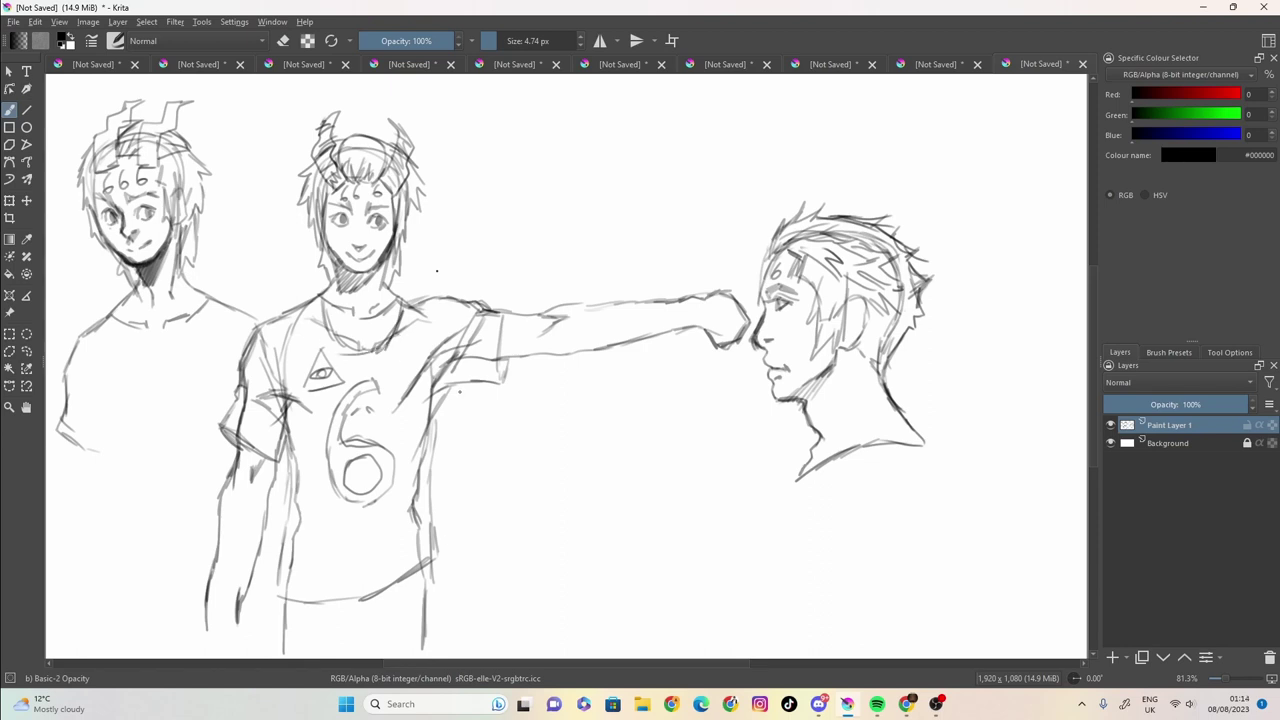
drag(458, 362, 434, 392)
drag(454, 352, 438, 382)
drag(472, 306, 488, 330)
mouse_move(518, 313)
mouse_down()
mouse_move(494, 358)
mouse_move(498, 314)
mouse_move(498, 385)
mouse_up()
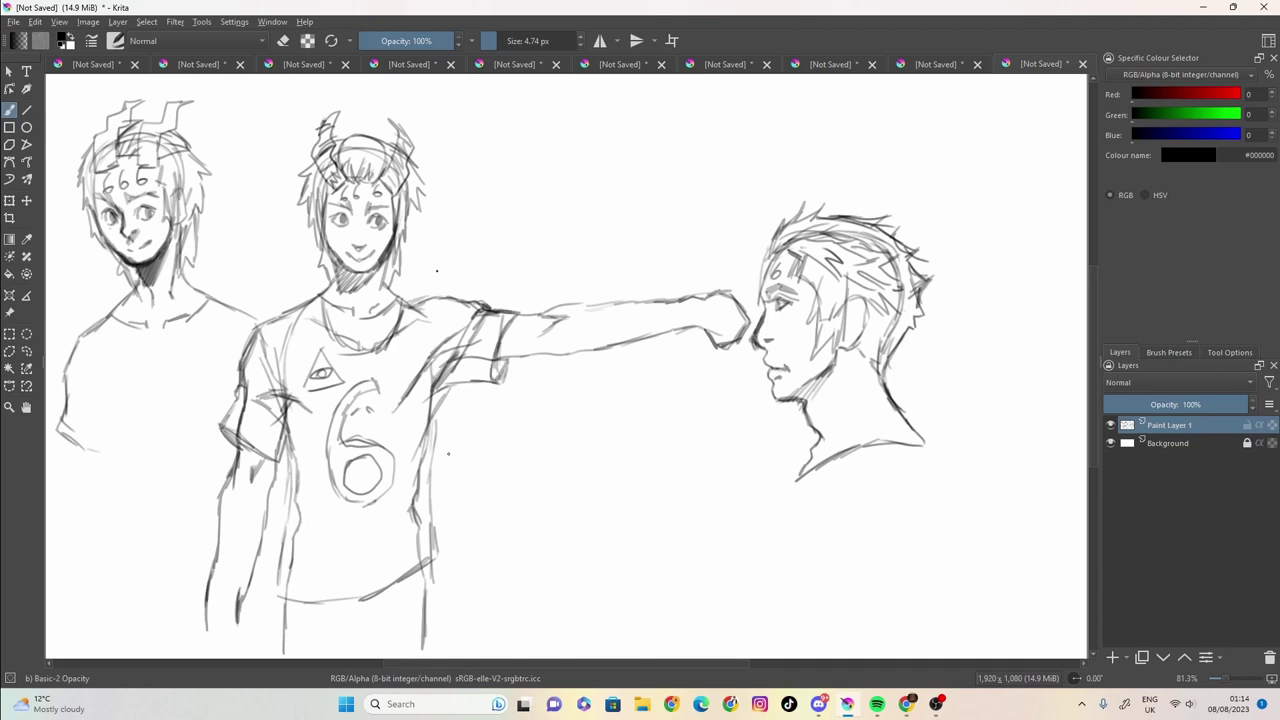
Extend the second character's hanging forearm to the canvas edge and sketch the trousers' pocket, fly and outer leg below the hem.
mouse_move(208, 624)
mouse_down()
mouse_move(240, 629)
mouse_move(241, 658)
mouse_move(205, 660)
mouse_up()
drag(298, 608, 290, 640)
drag(352, 600, 360, 644)
mouse_move(362, 612)
mouse_down()
mouse_move(360, 658)
mouse_move(374, 651)
mouse_up()
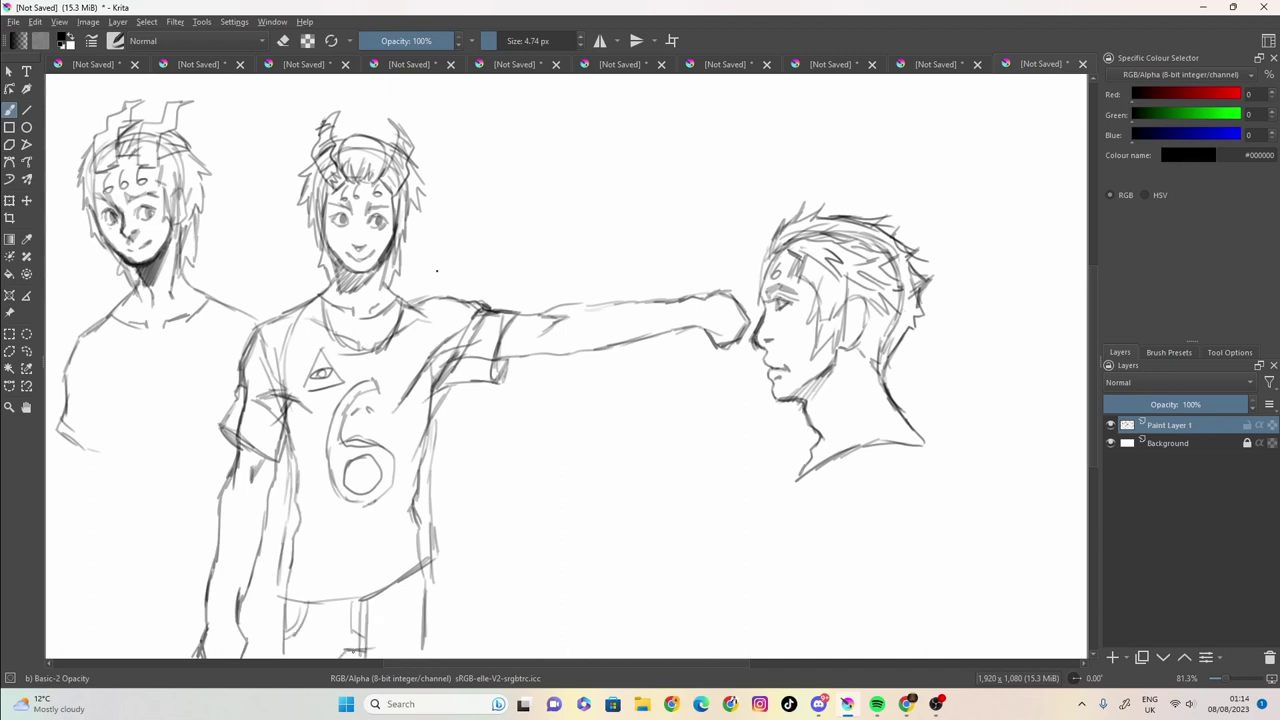
drag(430, 584, 431, 655)
Draw a hatched wristband on the outstretched arm and darken that arm's upper outline and elbow crease.
mouse_move(667, 305)
mouse_down()
mouse_move(668, 335)
mouse_move(670, 322)
mouse_up()
drag(676, 298, 667, 318)
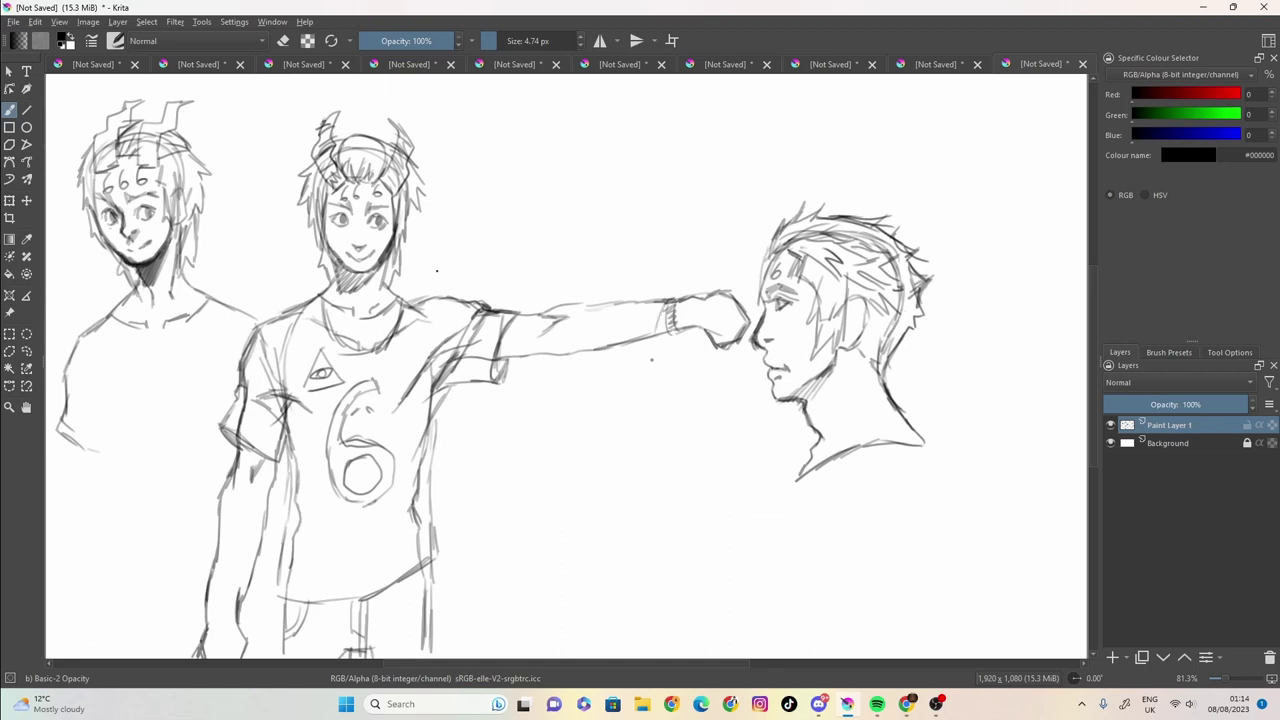
drag(560, 306, 680, 299)
drag(530, 320, 554, 318)
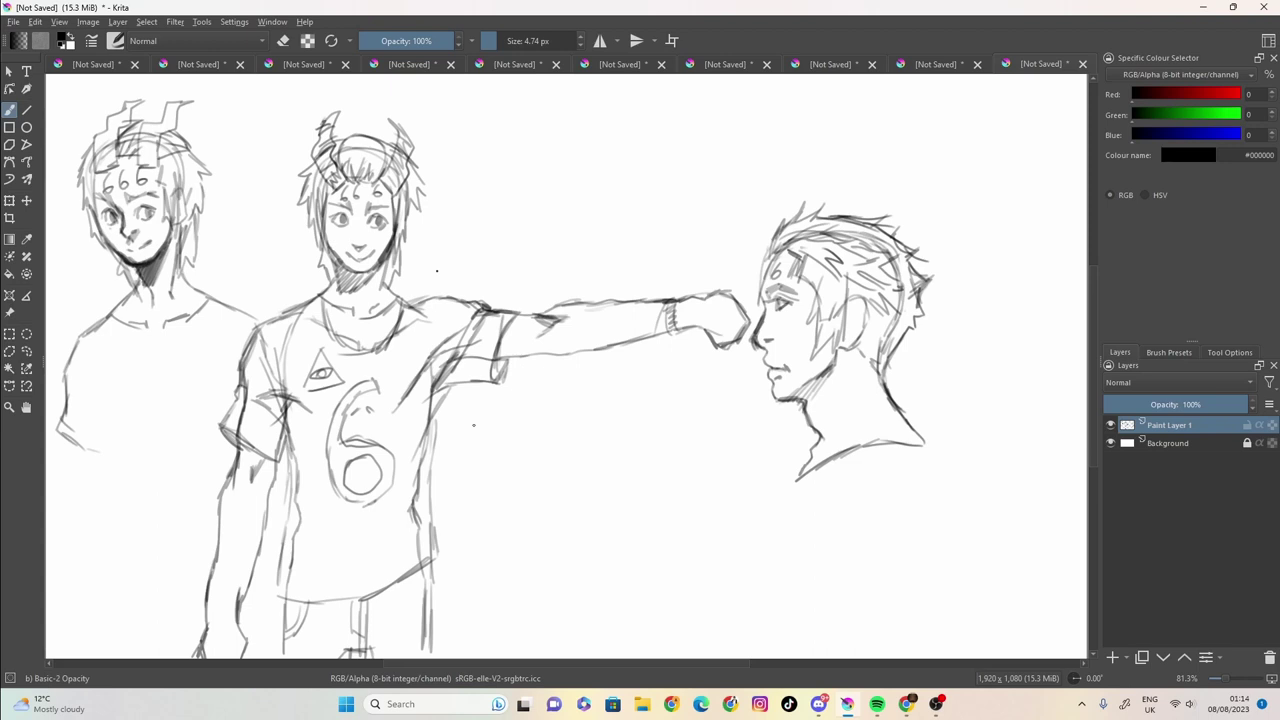
Darken the hanging arm's outline and both sides of the T-shirt, adding a pointed, shaded corner to its hem.
mouse_move(252, 488)
mouse_down()
mouse_move(274, 456)
mouse_move(252, 476)
mouse_move(275, 461)
mouse_move(249, 596)
mouse_move(207, 596)
mouse_move(203, 612)
mouse_up()
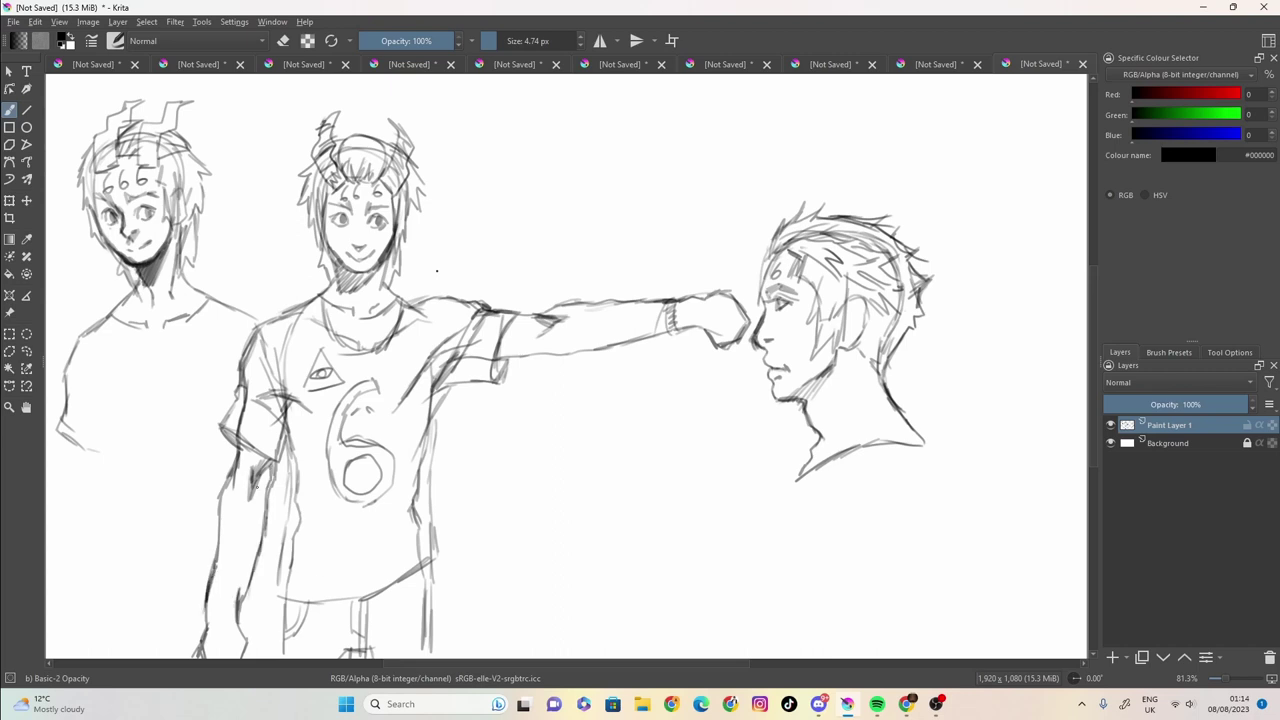
mouse_move(288, 452)
mouse_down()
mouse_move(277, 594)
mouse_move(316, 604)
mouse_up()
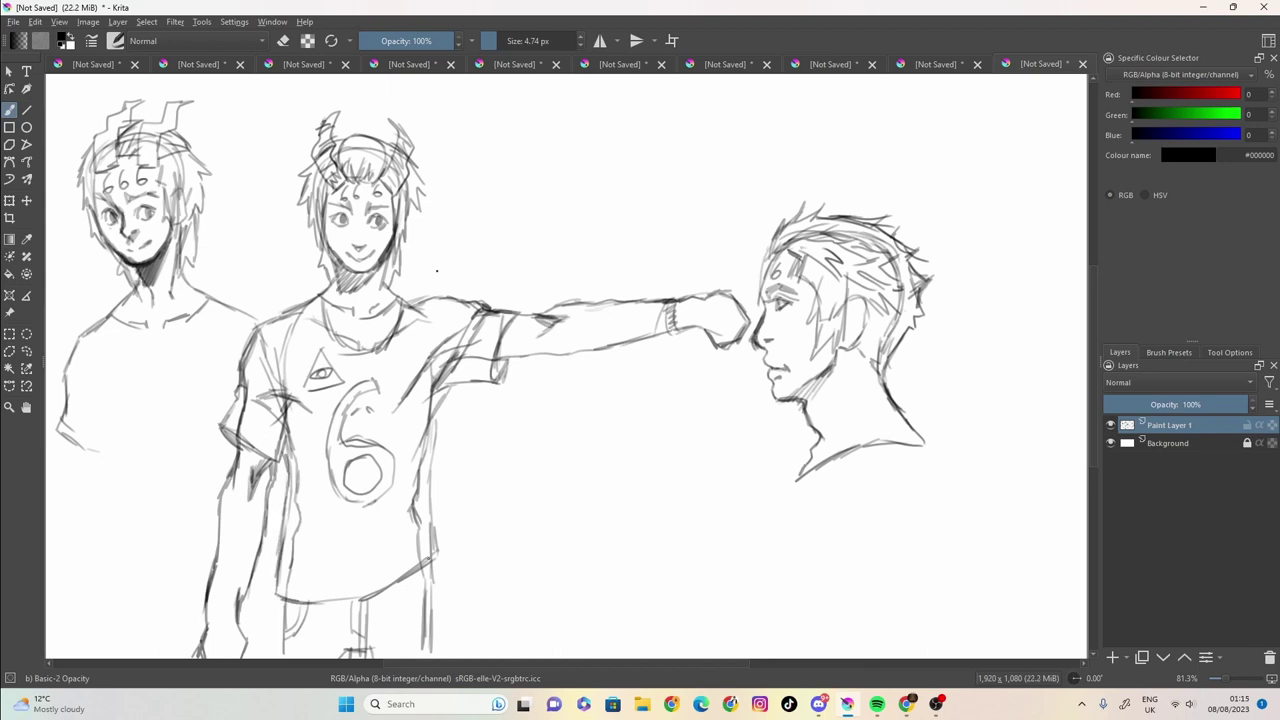
mouse_move(438, 550)
mouse_down()
mouse_move(366, 600)
mouse_move(434, 568)
mouse_move(427, 592)
mouse_up()
drag(445, 537, 430, 544)
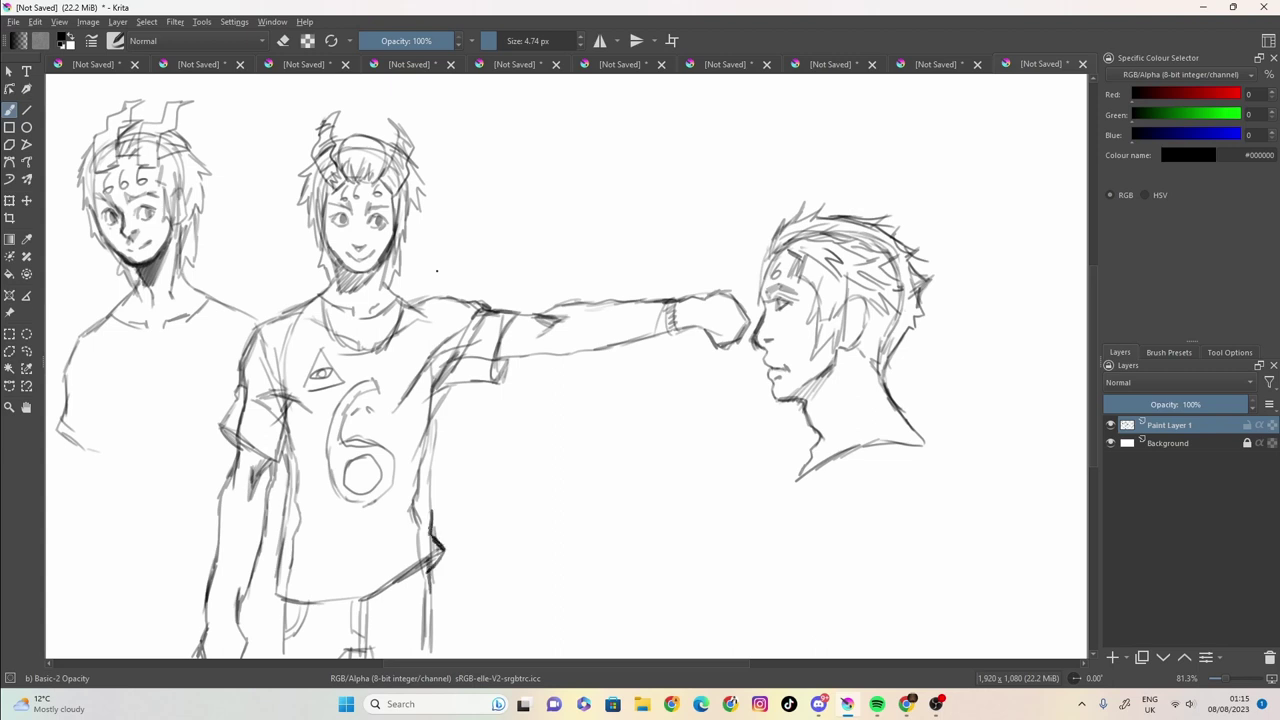
drag(432, 498, 428, 534)
drag(445, 398, 428, 520)
Erase the inner torso lines inside the second character's T-shirt with an 85.52 px eraser.
key(e)
drag(500, 40, 553, 42)
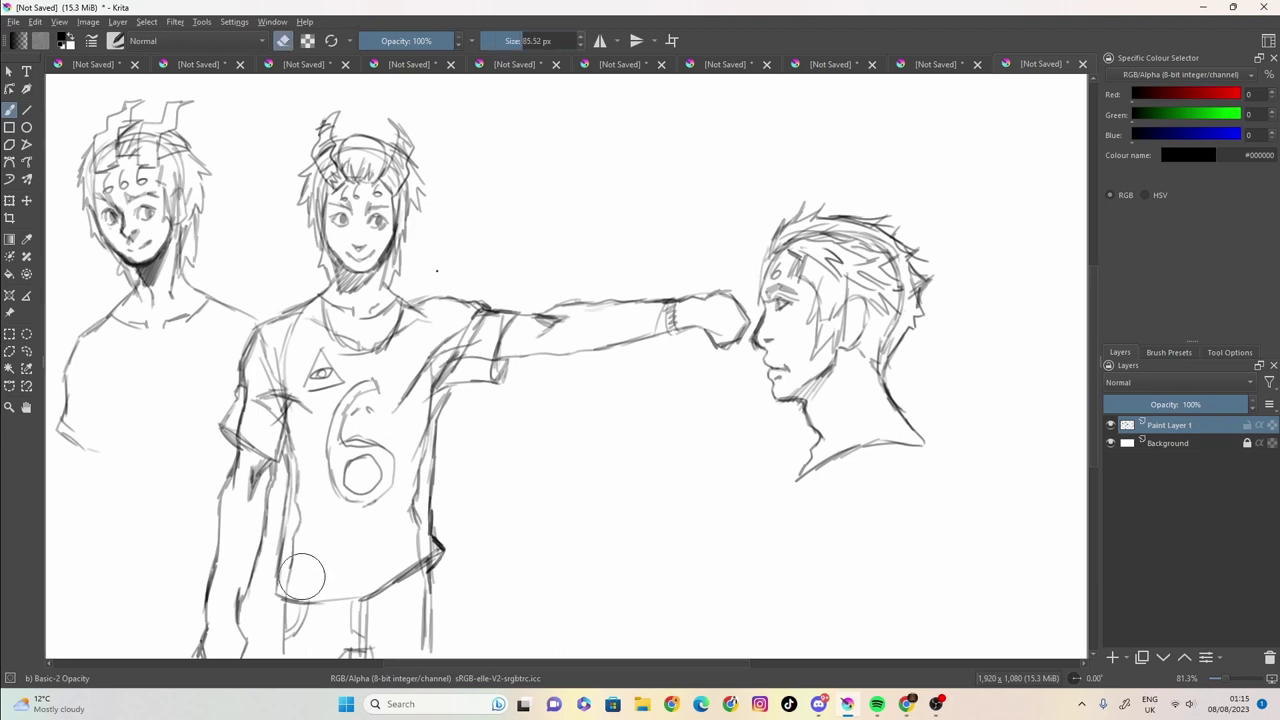
mouse_move(302, 577)
mouse_down()
mouse_move(311, 449)
mouse_move(312, 504)
mouse_move(395, 512)
mouse_up()
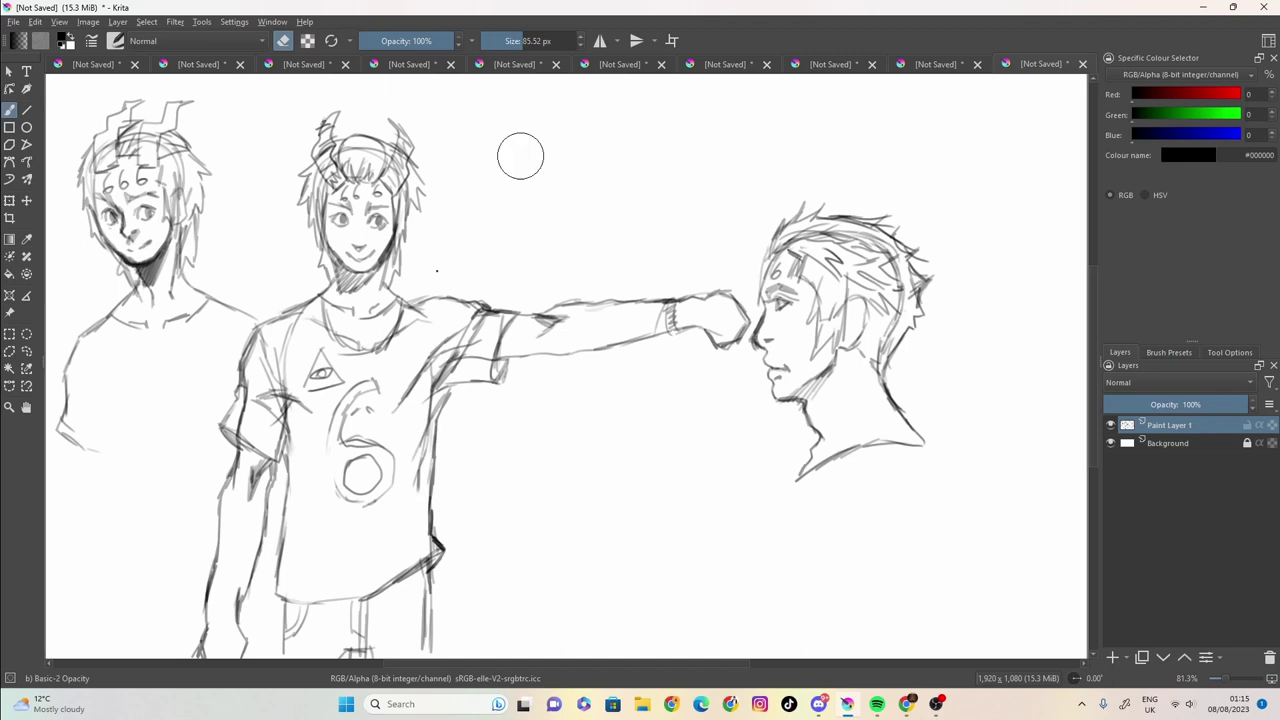
Erase stray lines at the outstretched arm's armpit, along the trouser leg and inside the neckline with a 29.14 px eraser.
click(286, 43)
drag(505, 38, 500, 40)
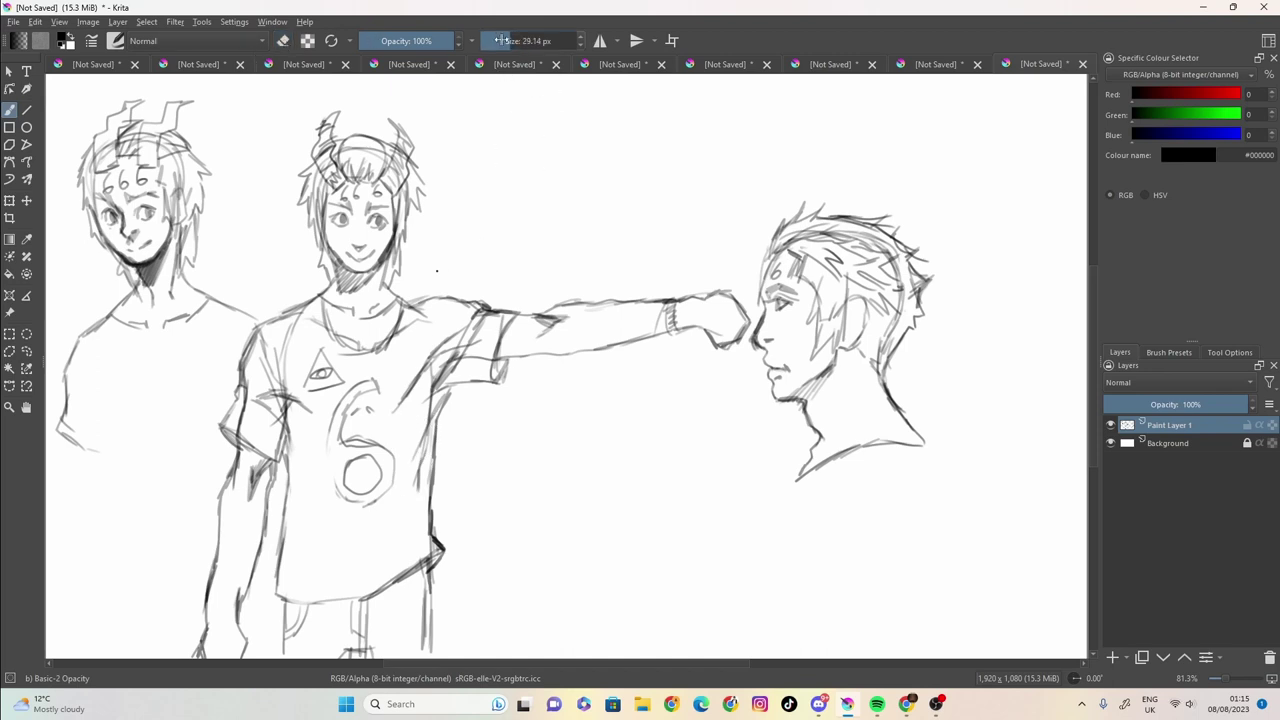
click(272, 21)
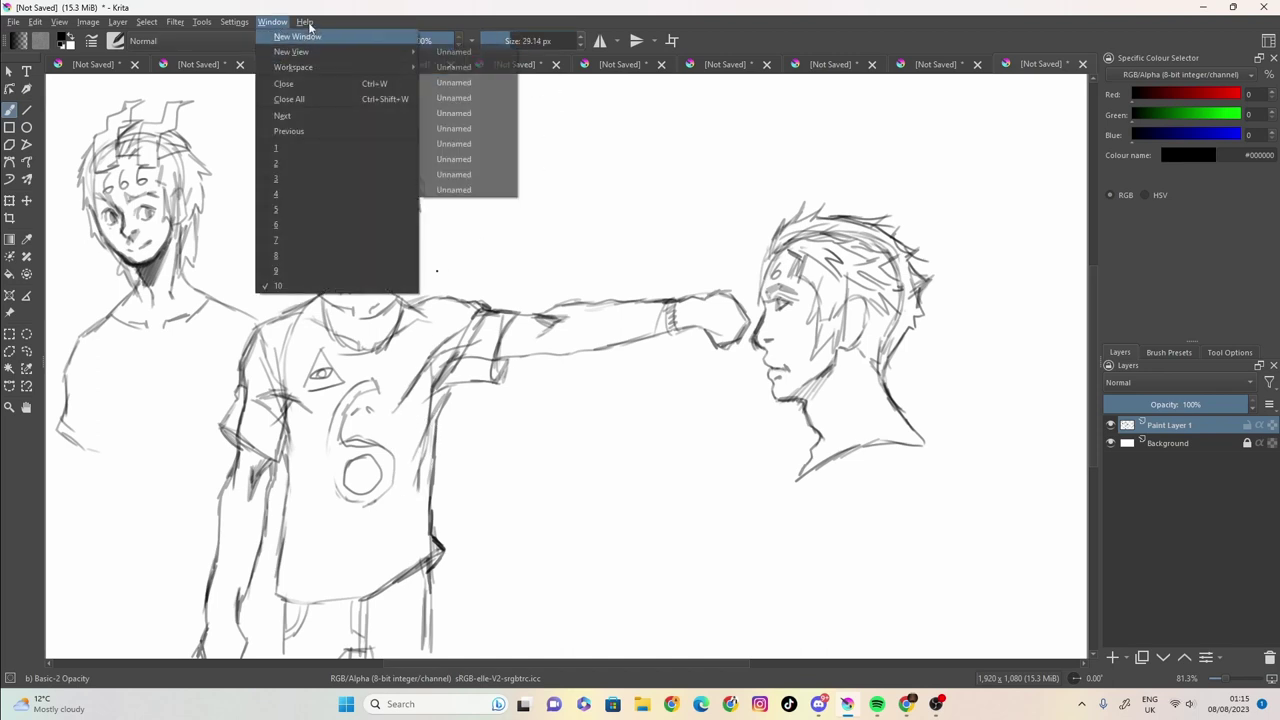
click(288, 42)
click(286, 41)
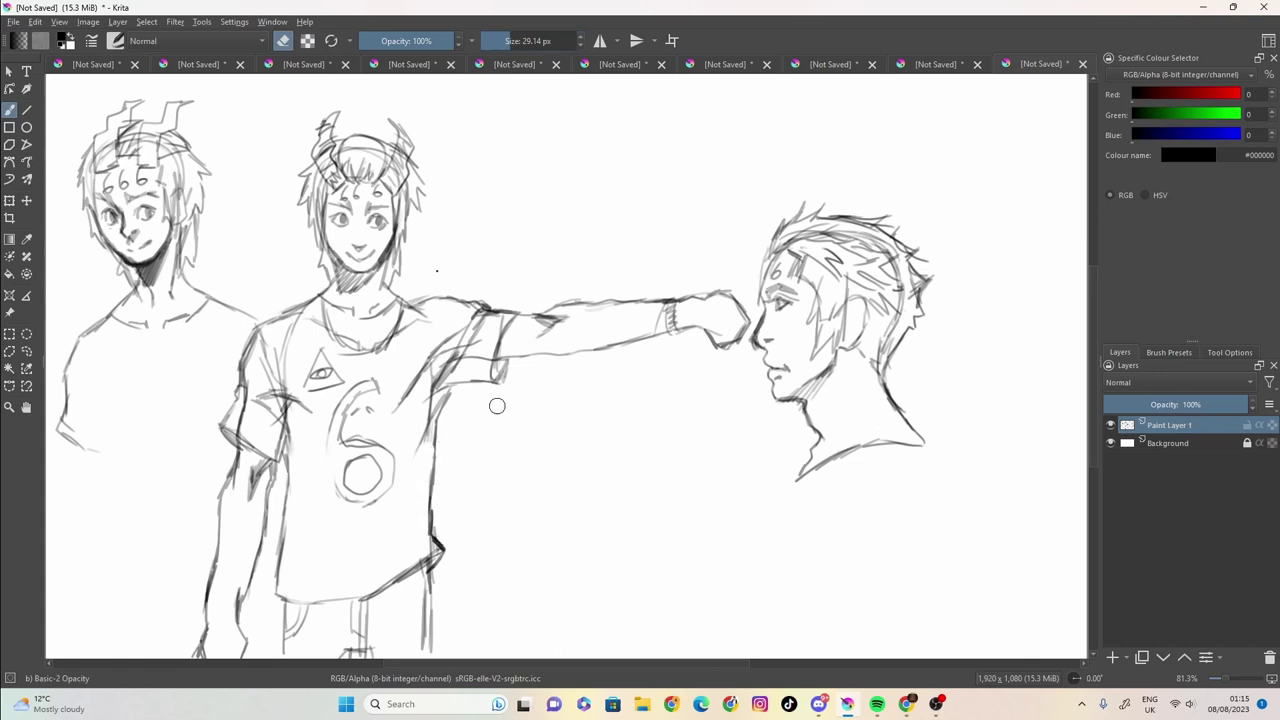
mouse_move(446, 422)
mouse_down()
mouse_move(414, 404)
mouse_move(427, 407)
mouse_move(434, 372)
mouse_up()
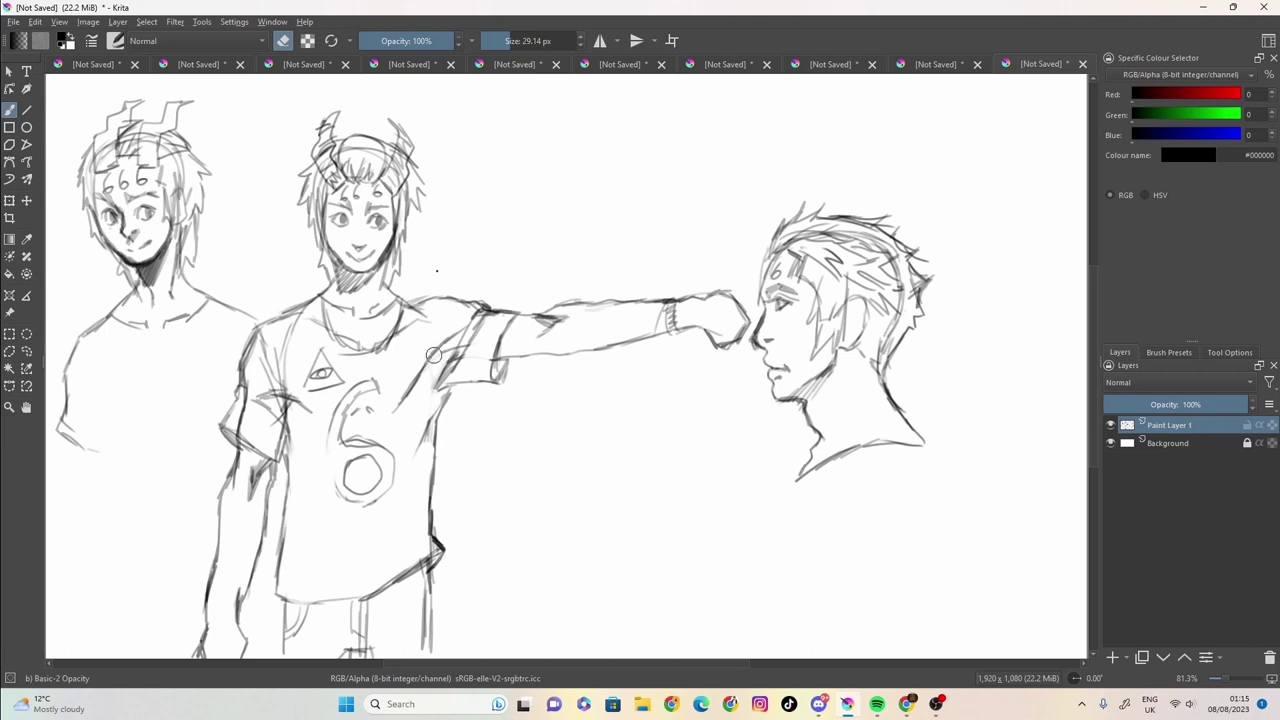
drag(434, 352, 451, 331)
drag(419, 578, 417, 640)
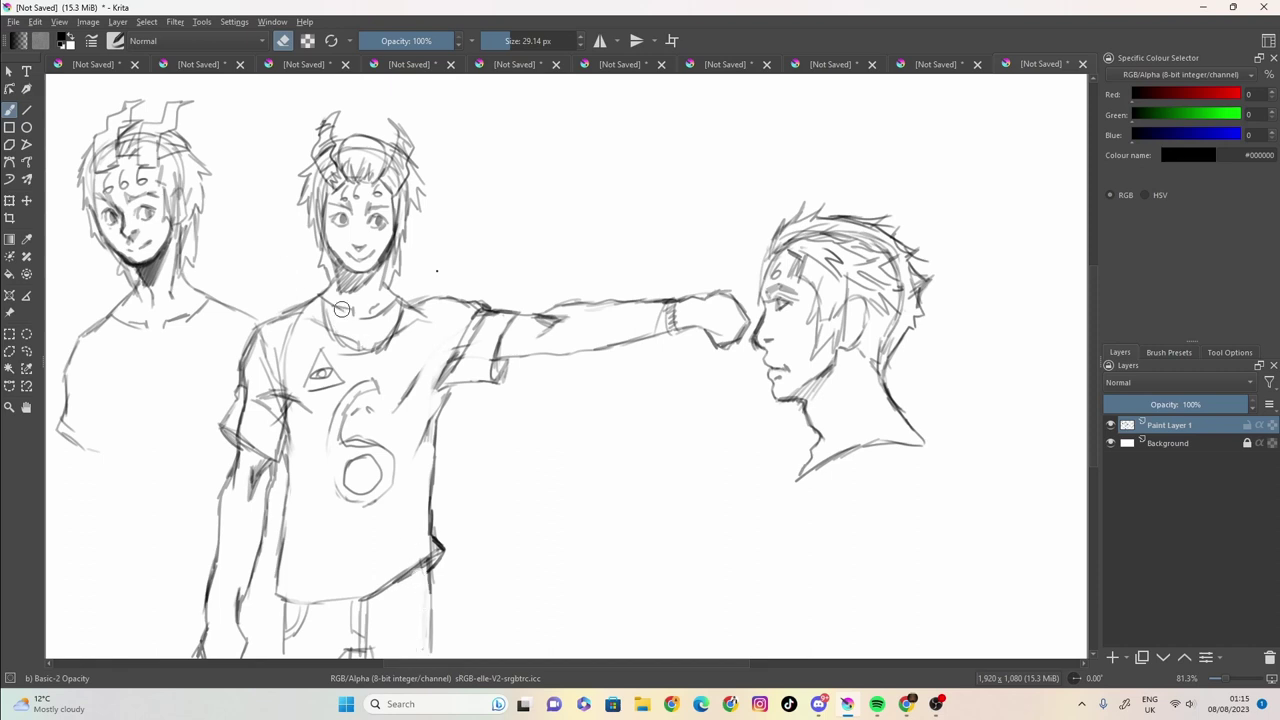
drag(341, 309, 379, 305)
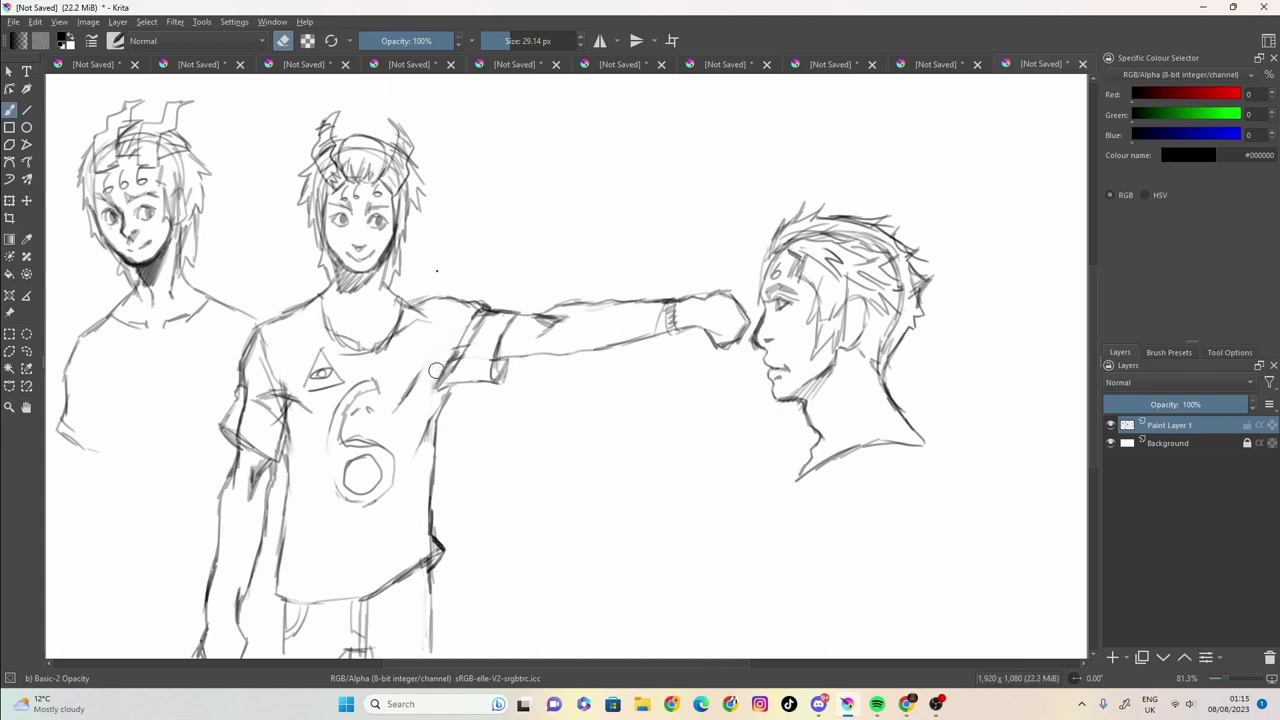
Add shoulder-seam and neckline strokes to the second character's T-shirt with a 4.17 px brush, and erase stray marks beside the hanging arm's armpit.
key(e)
drag(505, 45, 493, 42)
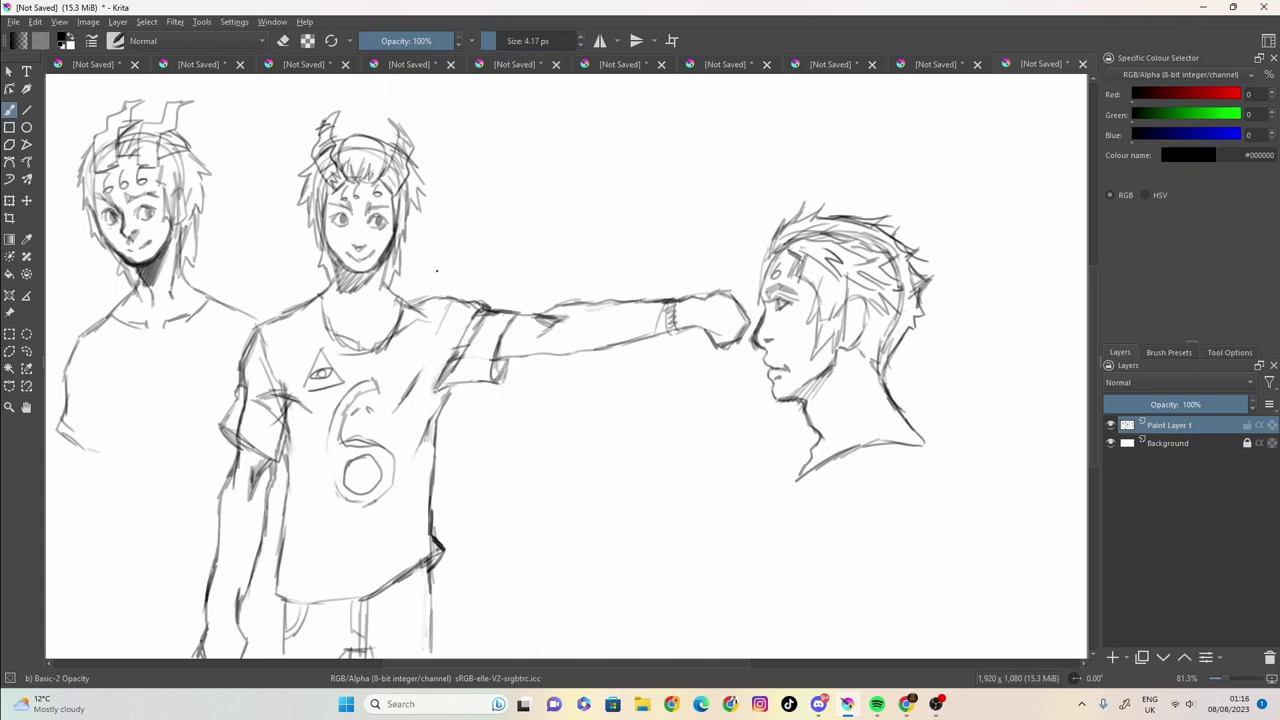
mouse_move(452, 300)
mouse_down()
mouse_move(434, 420)
mouse_move(435, 370)
mouse_up()
mouse_move(339, 304)
mouse_down()
mouse_move(334, 278)
mouse_move(386, 310)
mouse_up()
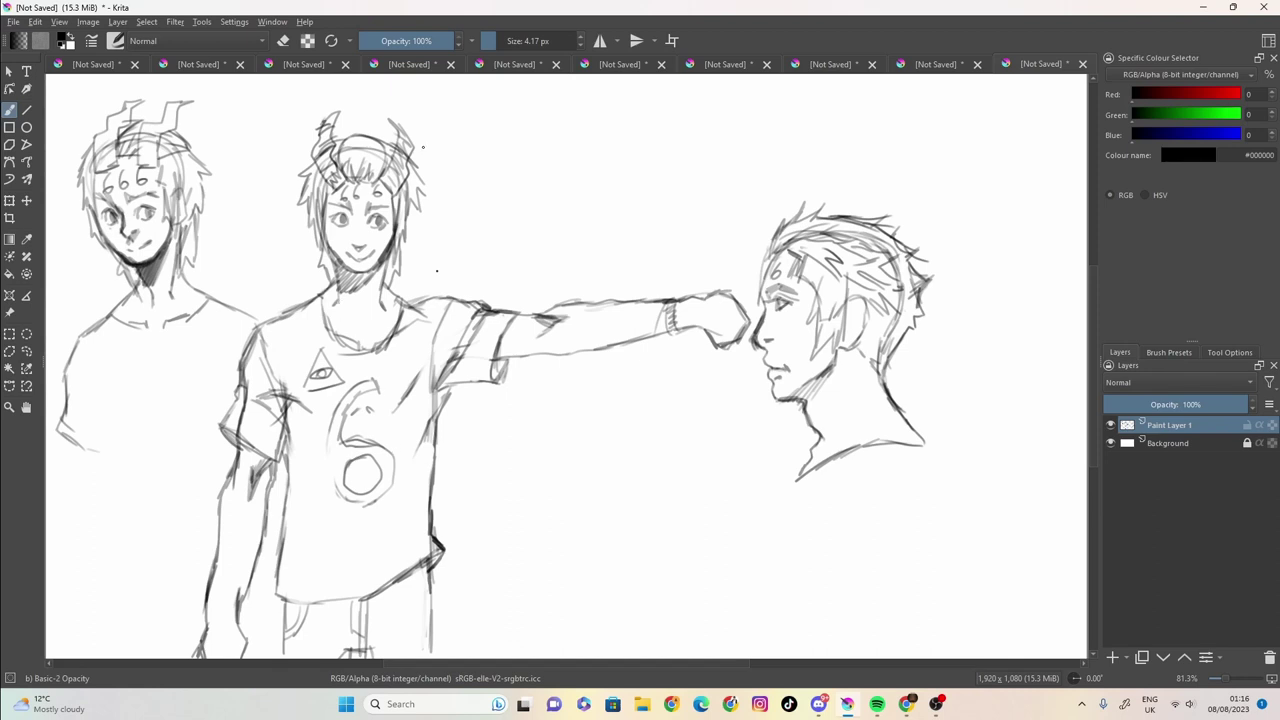
click(283, 40)
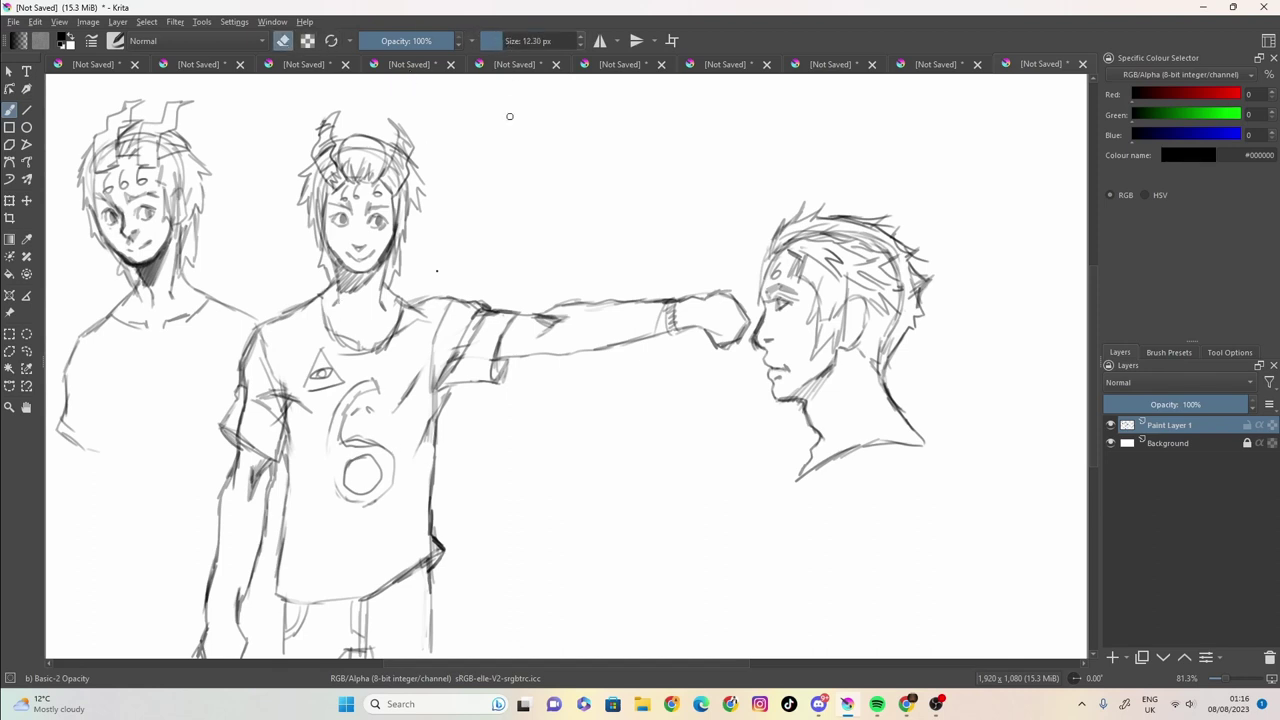
drag(290, 424, 286, 447)
Darken the second character's T-shirt side and hem and sketch the trouser sides and pocket lines with a 4.74 px brush.
click(284, 41)
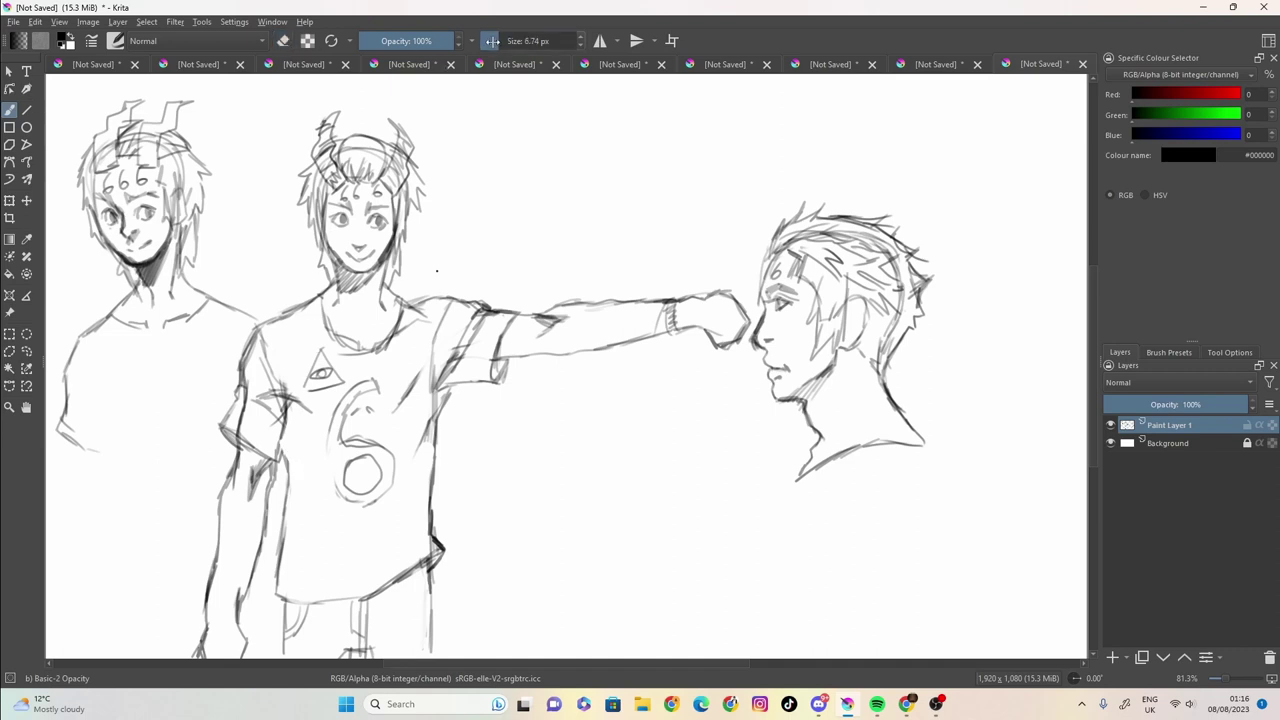
drag(286, 446, 290, 512)
drag(279, 643, 278, 660)
mouse_move(410, 578)
mouse_down()
mouse_move(434, 618)
mouse_move(401, 586)
mouse_move(411, 615)
mouse_move(437, 658)
mouse_up()
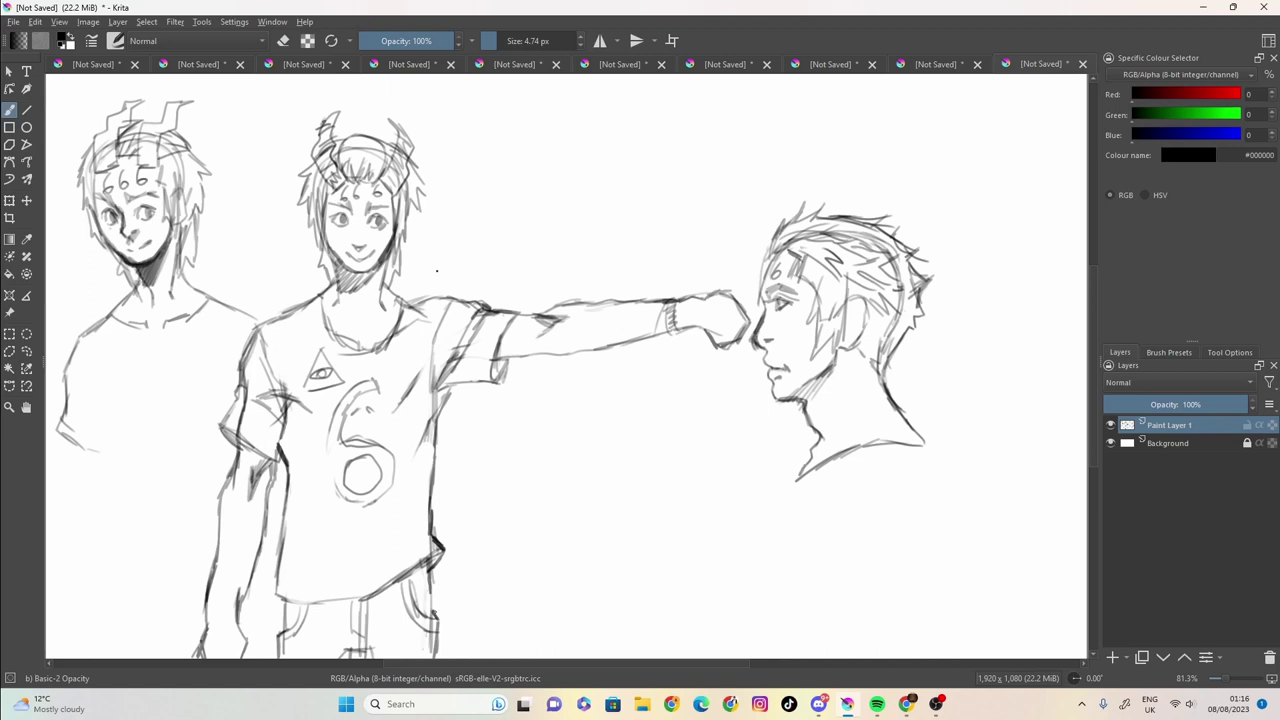
drag(437, 611, 441, 631)
mouse_move(432, 562)
mouse_down()
mouse_move(398, 584)
mouse_move(402, 608)
mouse_move(274, 597)
mouse_move(279, 566)
mouse_up()
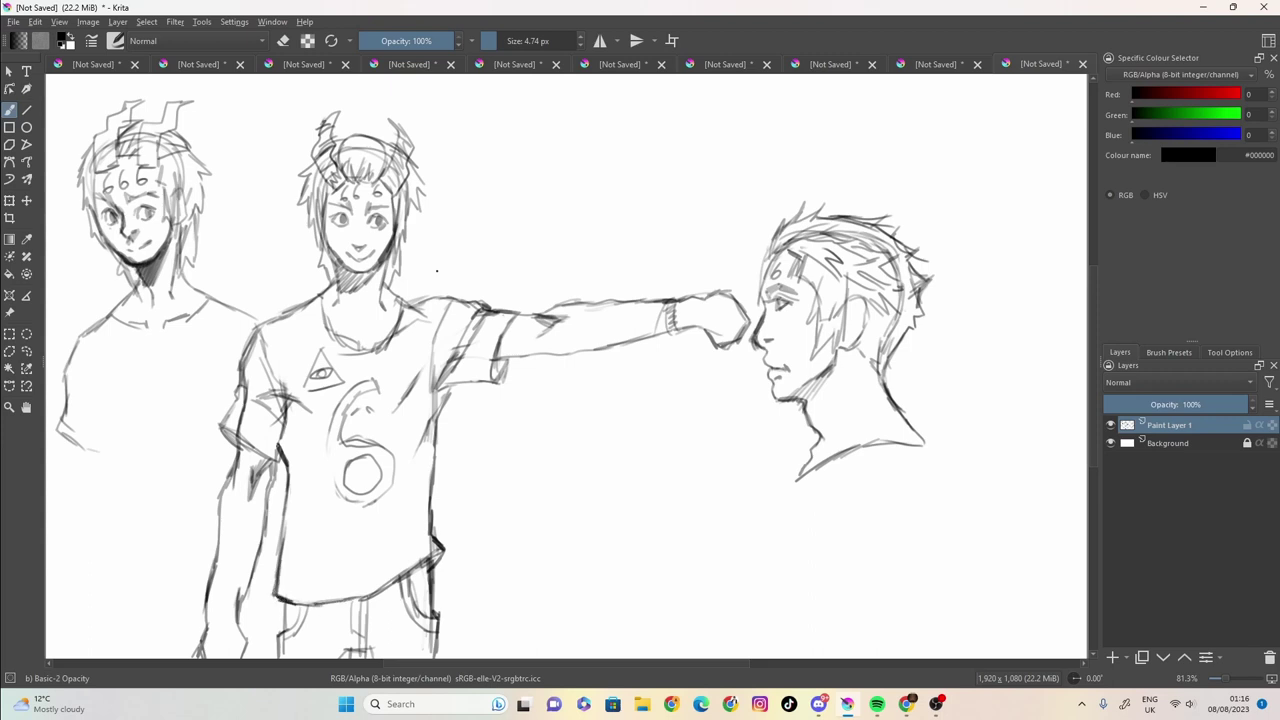
Darken the hanging arm's inner edge, the outstretched arm's sleeve underside and armpit, and the T-shirt side below it.
drag(282, 412, 264, 536)
mouse_move(455, 350)
mouse_down()
mouse_move(428, 404)
mouse_move(476, 334)
mouse_move(440, 386)
mouse_move(496, 385)
mouse_move(446, 400)
mouse_move(412, 460)
mouse_up()
drag(436, 418, 432, 448)
drag(434, 426, 430, 470)
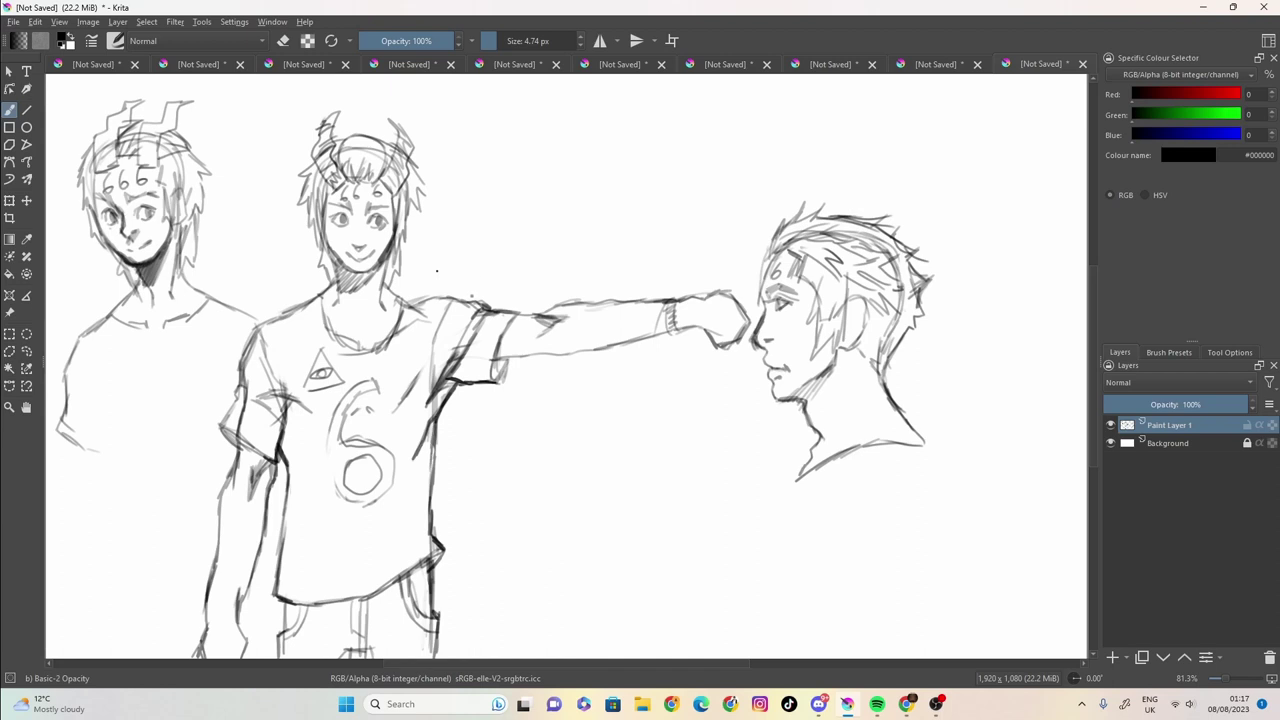
key(e)
key(bracketleft)
key(bracketleft)
key(bracketleft)
key(bracketleft)
key(bracketright)
key(bracketright)
key(bracketright)
key(bracketright)
click(283, 40)
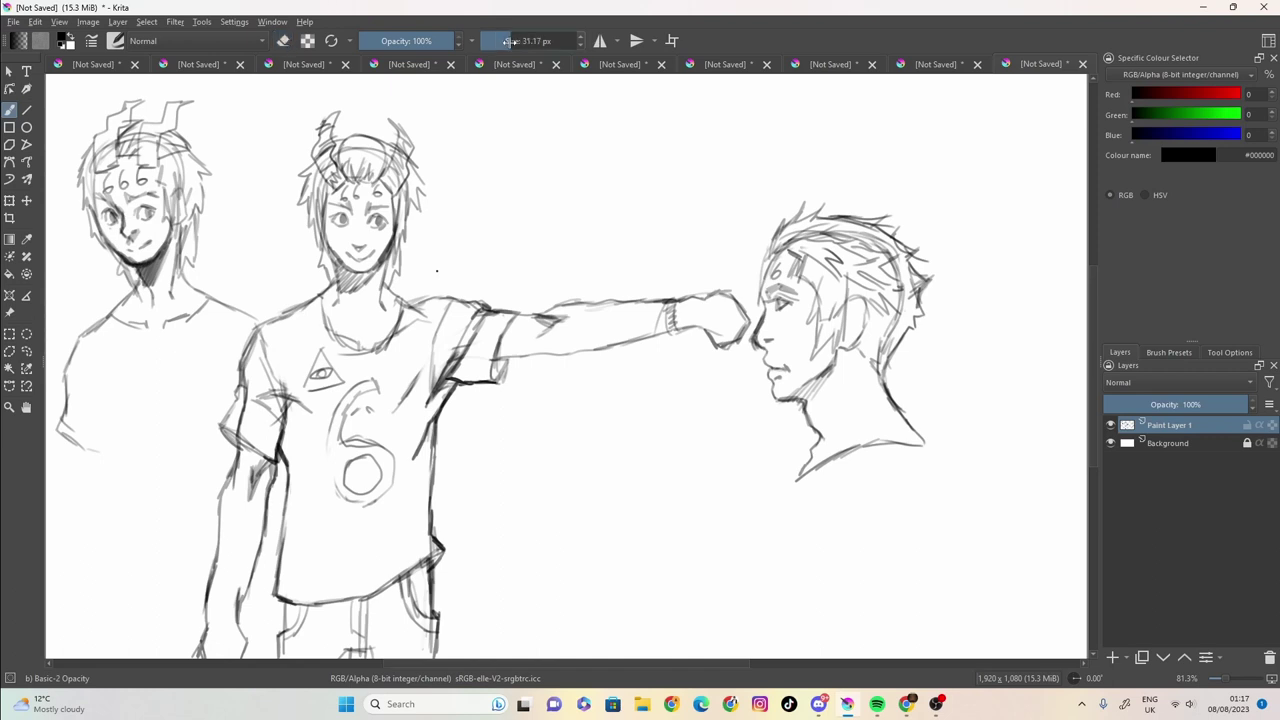
Sketch the first character's sleeve seams, T-shirt side and hanging arm with a 4.17 px brush.
drag(520, 44, 486, 43)
drag(80, 338, 98, 398)
drag(246, 324, 224, 390)
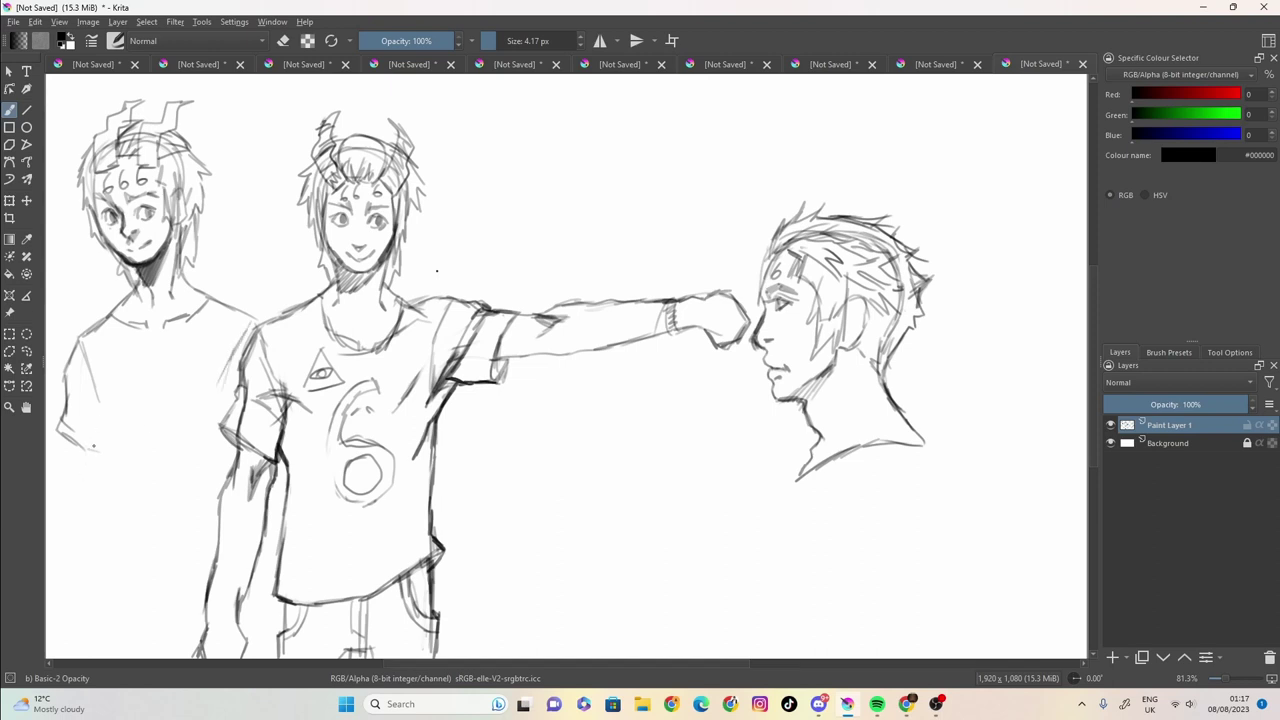
mouse_move(97, 432)
mouse_down()
mouse_move(108, 516)
mouse_move(90, 566)
mouse_up()
mouse_move(100, 452)
mouse_down()
mouse_move(42, 464)
mouse_move(77, 471)
mouse_move(49, 479)
mouse_move(93, 459)
mouse_move(52, 536)
mouse_up()
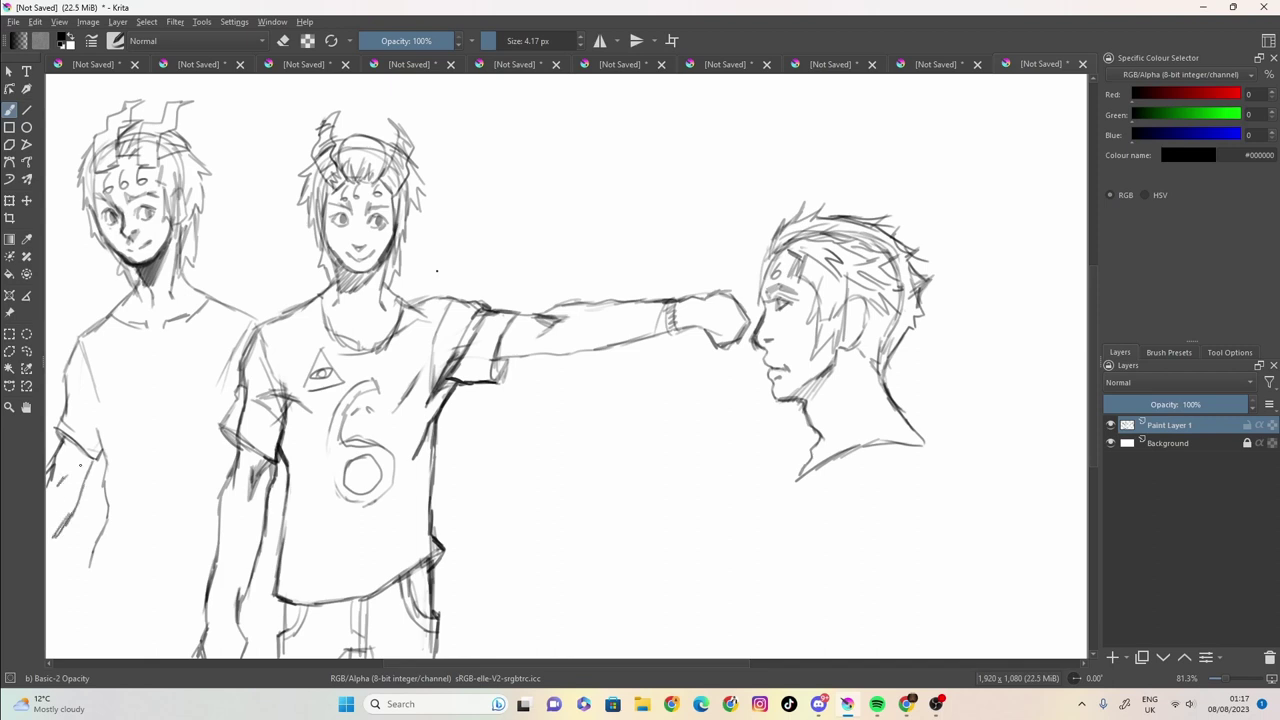
Reinforce the first character's hanging arm and sleeve lines, and add the start of the T-shirt hem and the hip line below it.
drag(56, 458, 48, 486)
drag(60, 538, 49, 559)
drag(96, 400, 96, 440)
drag(94, 356, 84, 396)
mouse_move(84, 570)
mouse_down()
mouse_move(146, 598)
mouse_move(112, 586)
mouse_move(66, 600)
mouse_move(76, 604)
mouse_move(47, 656)
mouse_up()
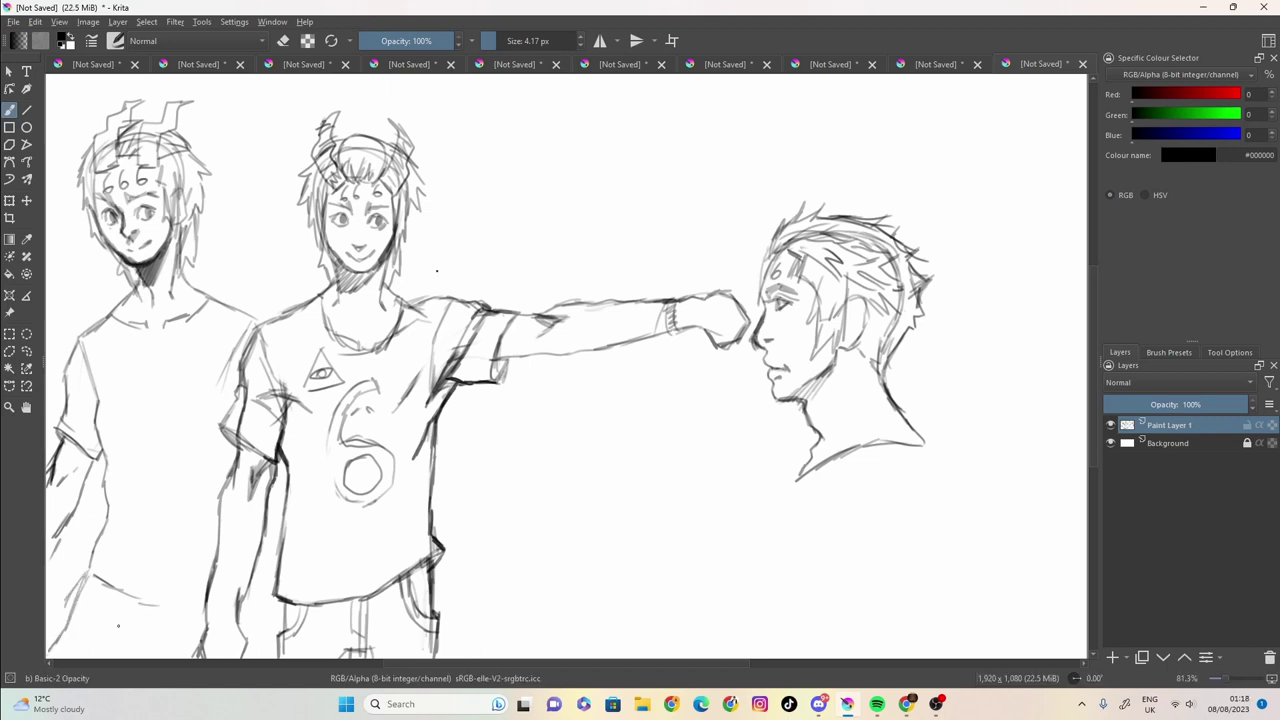
drag(120, 593, 122, 670)
key(ctrl+z)
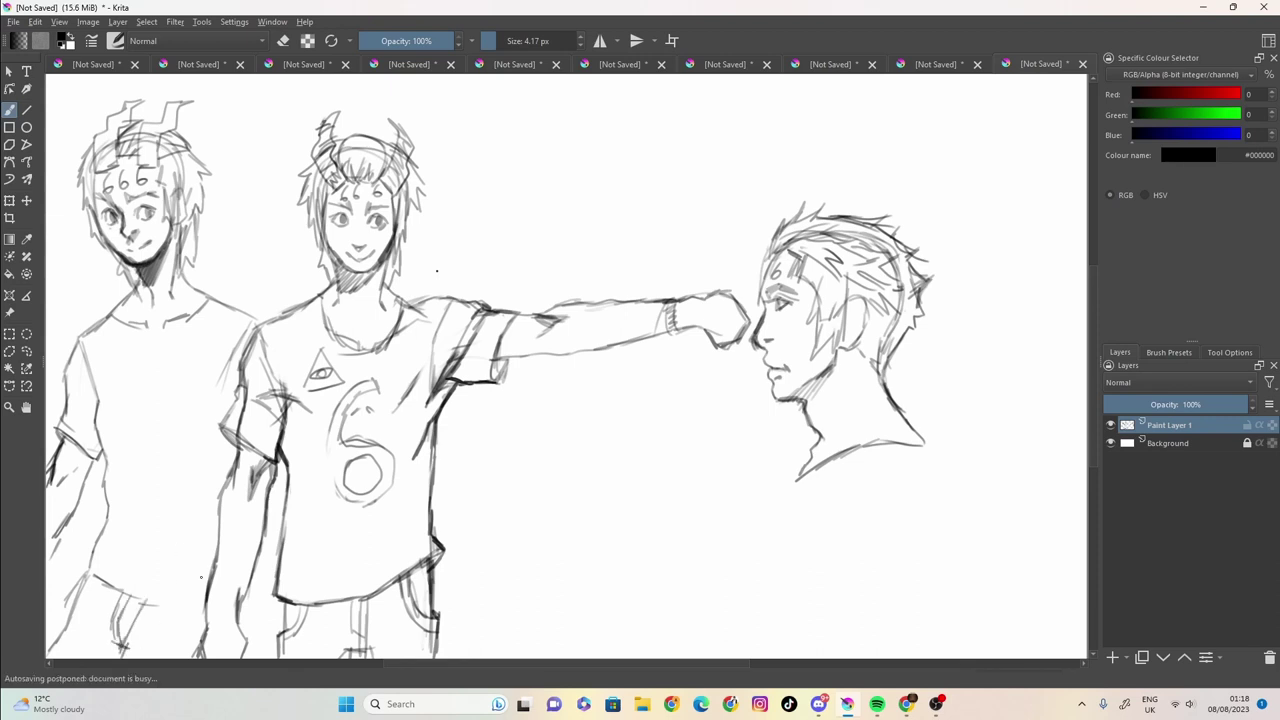
key(ctrl+z)
key(ctrl+z)
key(ctrl+z)
key(ctrl+z)
Sketch the first character's trouser fly and front seam lines, and extend the T-shirt hem across to the far side.
mouse_move(118, 638)
mouse_down()
mouse_move(166, 637)
mouse_move(124, 658)
mouse_up()
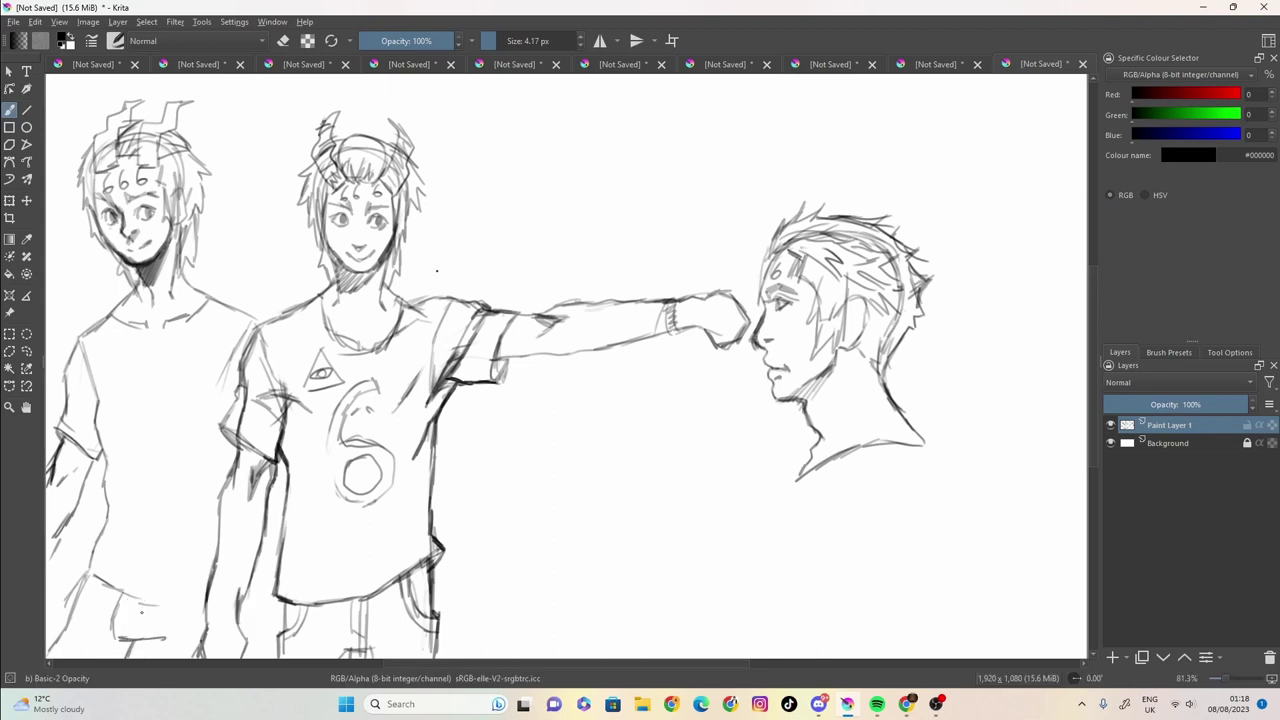
drag(125, 592, 124, 634)
drag(126, 620, 128, 646)
mouse_move(132, 596)
mouse_down()
mouse_move(132, 644)
mouse_move(146, 640)
mouse_up()
drag(150, 602, 138, 658)
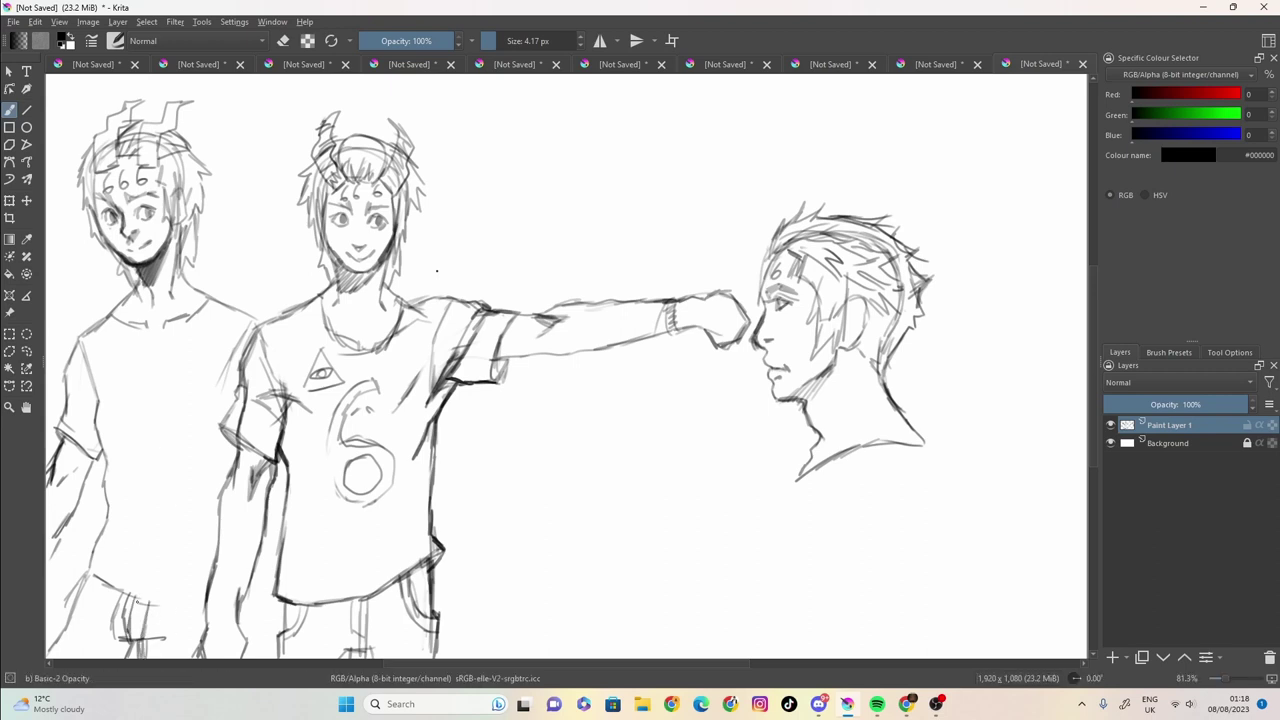
drag(136, 598, 206, 602)
Draw a triangle-and-eye emblem and a large double-lined number 6 on the first character's T-shirt.
mouse_move(113, 341)
mouse_down()
mouse_move(100, 371)
mouse_move(127, 370)
mouse_move(100, 371)
mouse_move(122, 350)
mouse_move(130, 362)
mouse_up()
mouse_move(112, 356)
mouse_down()
mouse_move(146, 409)
mouse_move(123, 462)
mouse_move(144, 515)
mouse_move(182, 500)
mouse_move(185, 478)
mouse_move(145, 456)
mouse_move(182, 388)
mouse_up()
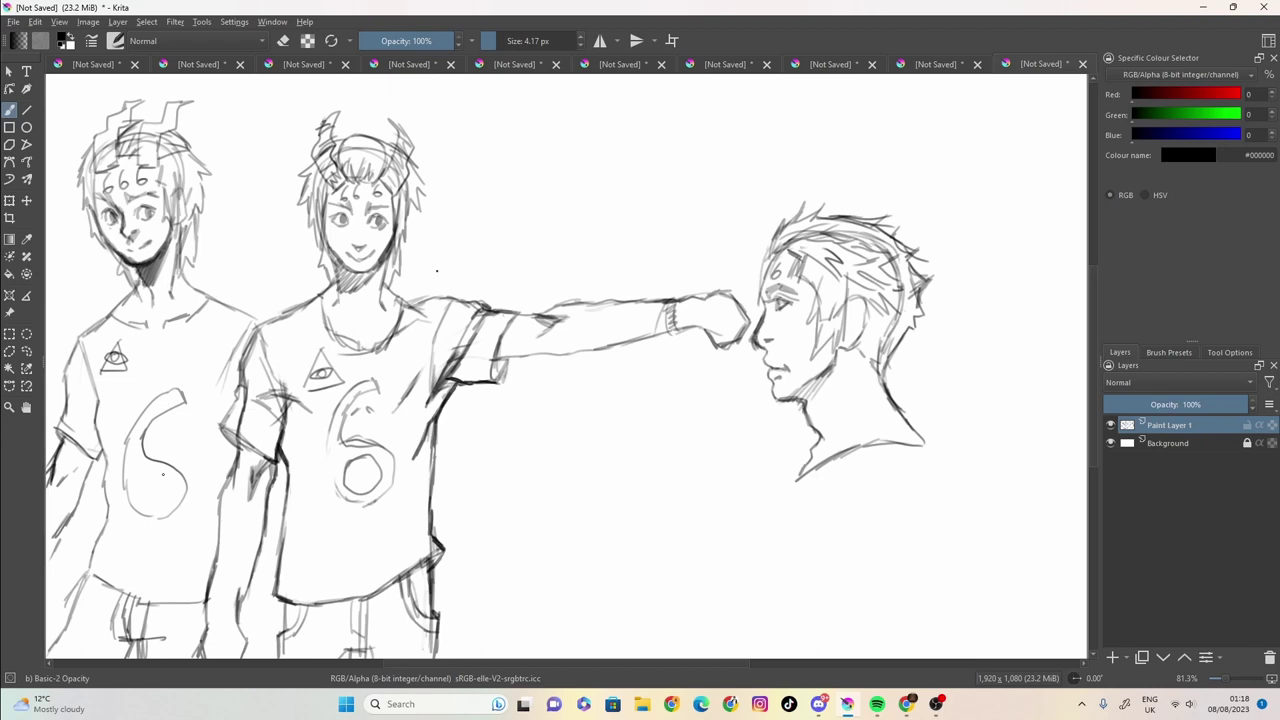
key(ctrl+z)
key(ctrl+z)
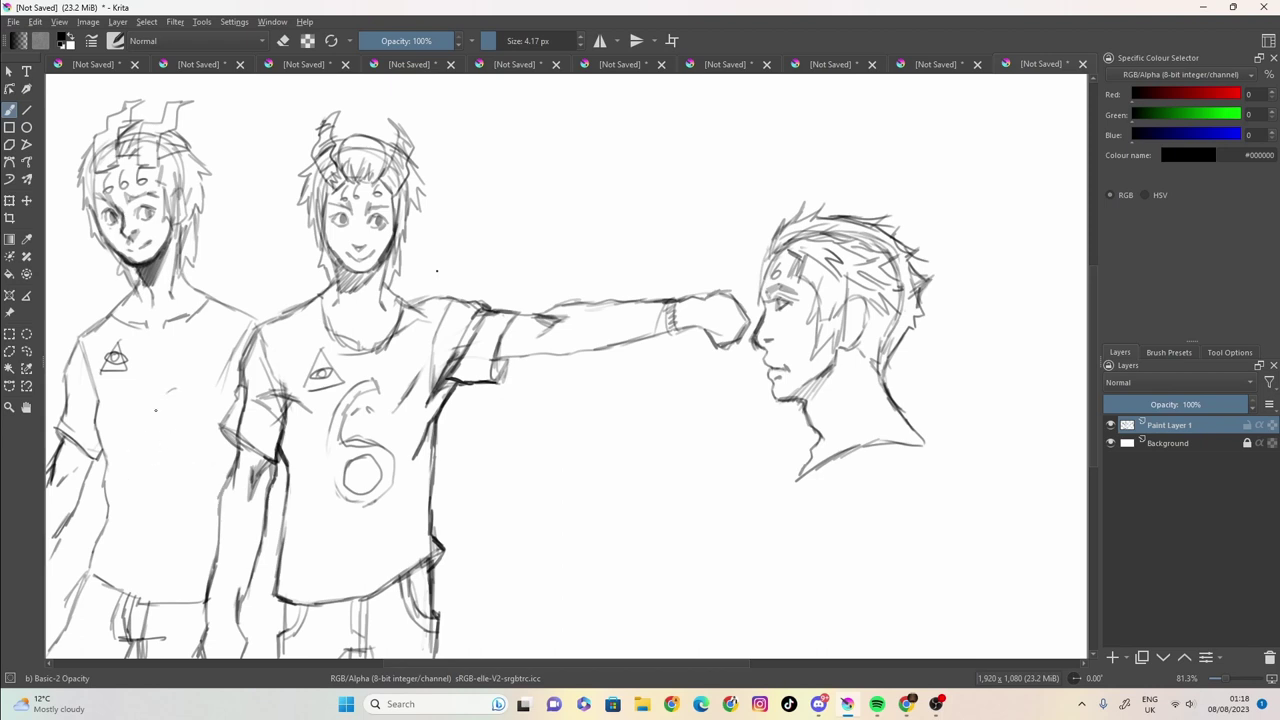
mouse_move(176, 387)
mouse_down()
mouse_move(142, 402)
mouse_move(125, 445)
mouse_move(133, 509)
mouse_move(162, 519)
mouse_move(185, 517)
mouse_move(195, 469)
mouse_move(135, 455)
mouse_move(138, 434)
mouse_move(151, 407)
mouse_move(184, 400)
mouse_move(199, 416)
mouse_move(156, 404)
mouse_up()
mouse_move(134, 458)
mouse_down()
mouse_move(152, 456)
mouse_move(200, 494)
mouse_move(156, 452)
mouse_move(136, 462)
mouse_move(152, 447)
mouse_move(200, 480)
mouse_move(205, 503)
mouse_move(145, 492)
mouse_move(186, 508)
mouse_move(150, 464)
mouse_move(140, 492)
mouse_move(170, 507)
mouse_up()
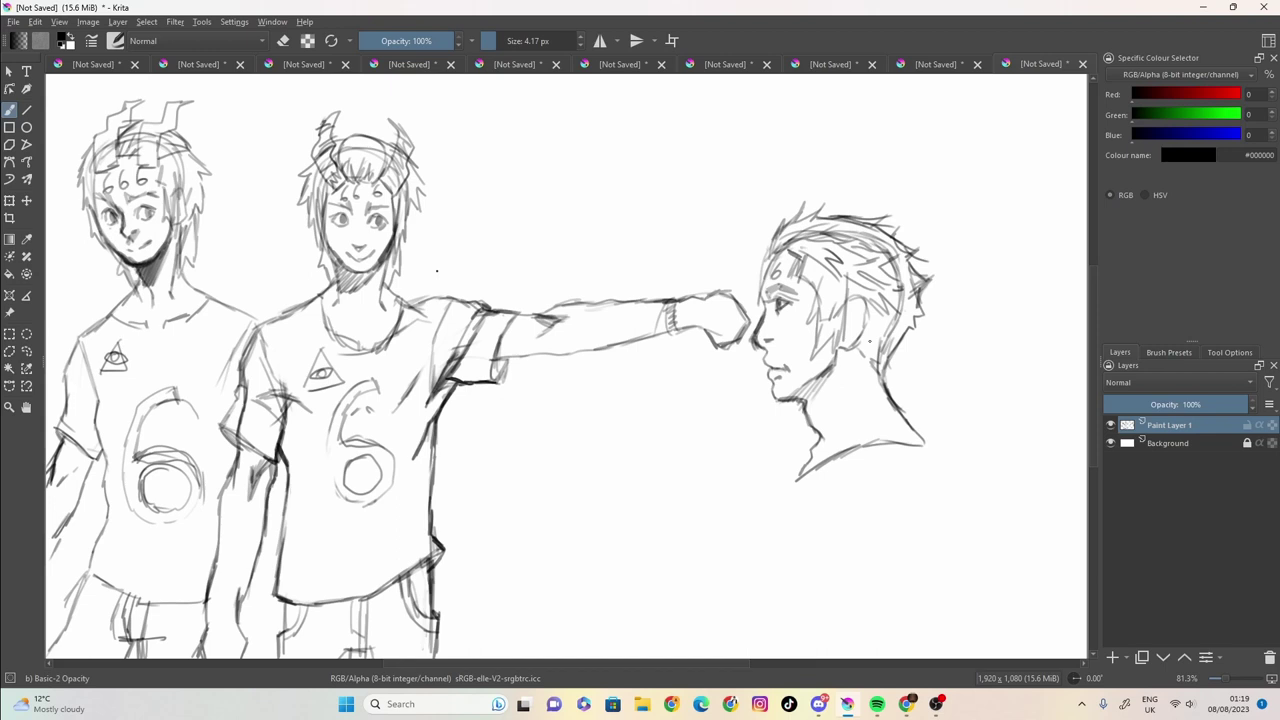
Touch up the profile character's fringe, draw a collar around the neck base and start the chest line below it.
mouse_move(780, 252)
mouse_down()
mouse_move(832, 222)
mouse_move(836, 242)
mouse_move(767, 265)
mouse_up()
drag(856, 436, 832, 456)
mouse_move(890, 404)
mouse_down()
mouse_move(846, 452)
mouse_move(804, 471)
mouse_move(765, 562)
mouse_up()
drag(886, 420, 818, 462)
drag(795, 484, 765, 566)
drag(796, 482, 764, 566)
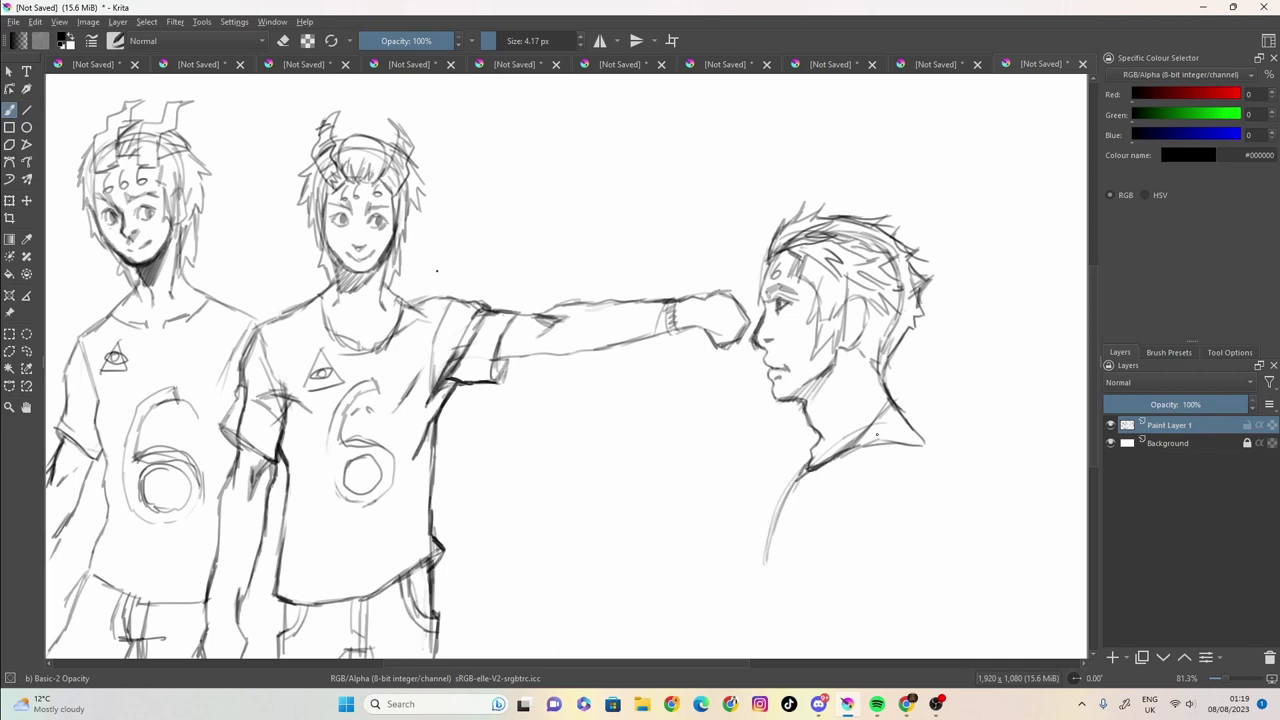
Draw the profile character's rounded shoulder and back outline, and extend the chest line down to the canvas edge.
mouse_move(920, 436)
mouse_down()
mouse_move(943, 460)
mouse_move(956, 554)
mouse_up()
mouse_move(948, 472)
mouse_down()
mouse_move(963, 568)
mouse_move(940, 618)
mouse_up()
drag(808, 466, 761, 575)
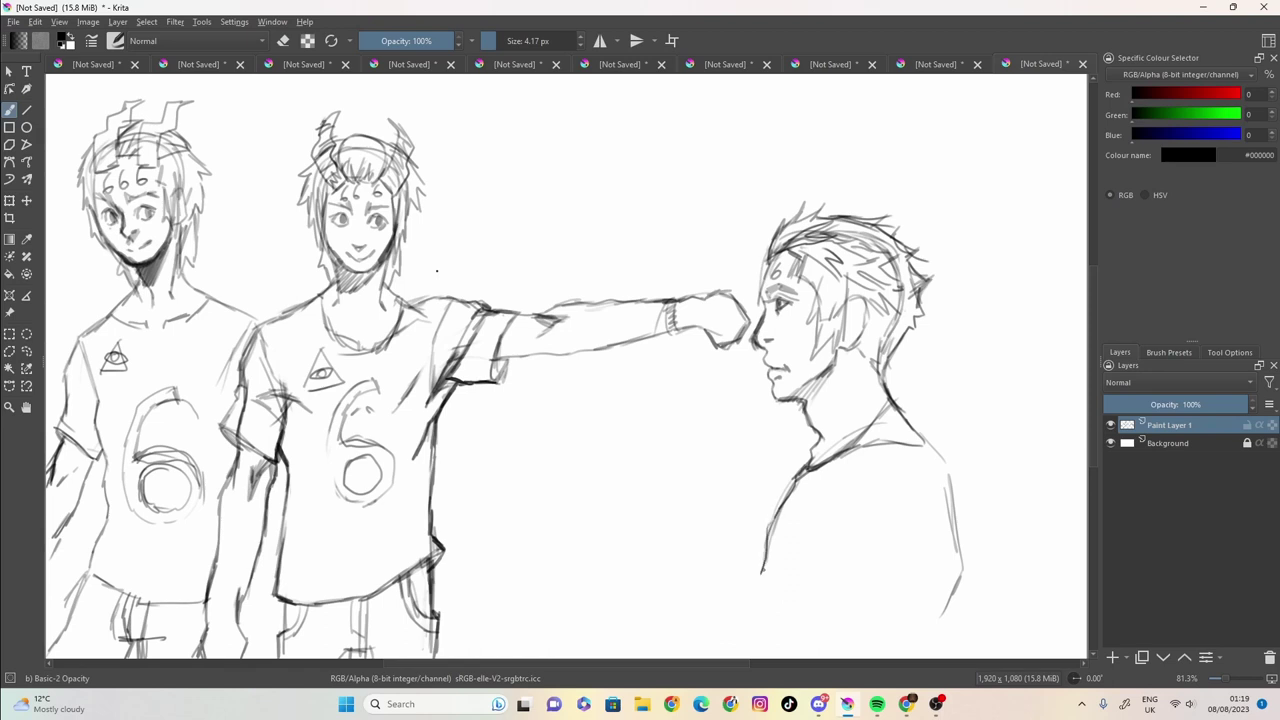
drag(772, 526, 754, 658)
Sketch the profile character's T-shirt sleeve with armhole folds and a double-lined cuff, and both sides of the arm below it.
drag(820, 538, 840, 496)
mouse_move(848, 523)
mouse_down()
mouse_move(921, 510)
mouse_move(933, 541)
mouse_move(879, 499)
mouse_up()
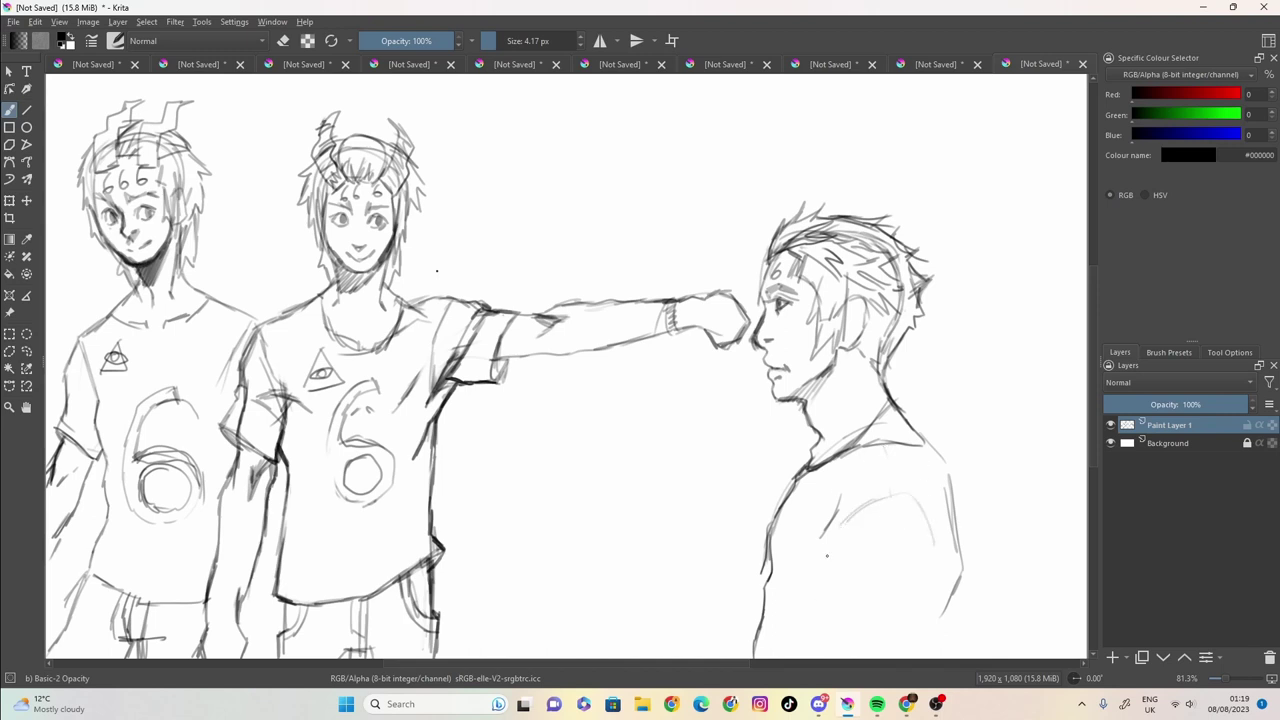
mouse_move(827, 551)
mouse_down()
mouse_move(819, 583)
mouse_move(846, 526)
mouse_up()
drag(931, 535, 928, 590)
mouse_move(827, 548)
mouse_down()
mouse_move(815, 653)
mouse_move(835, 566)
mouse_move(818, 577)
mouse_move(912, 610)
mouse_up()
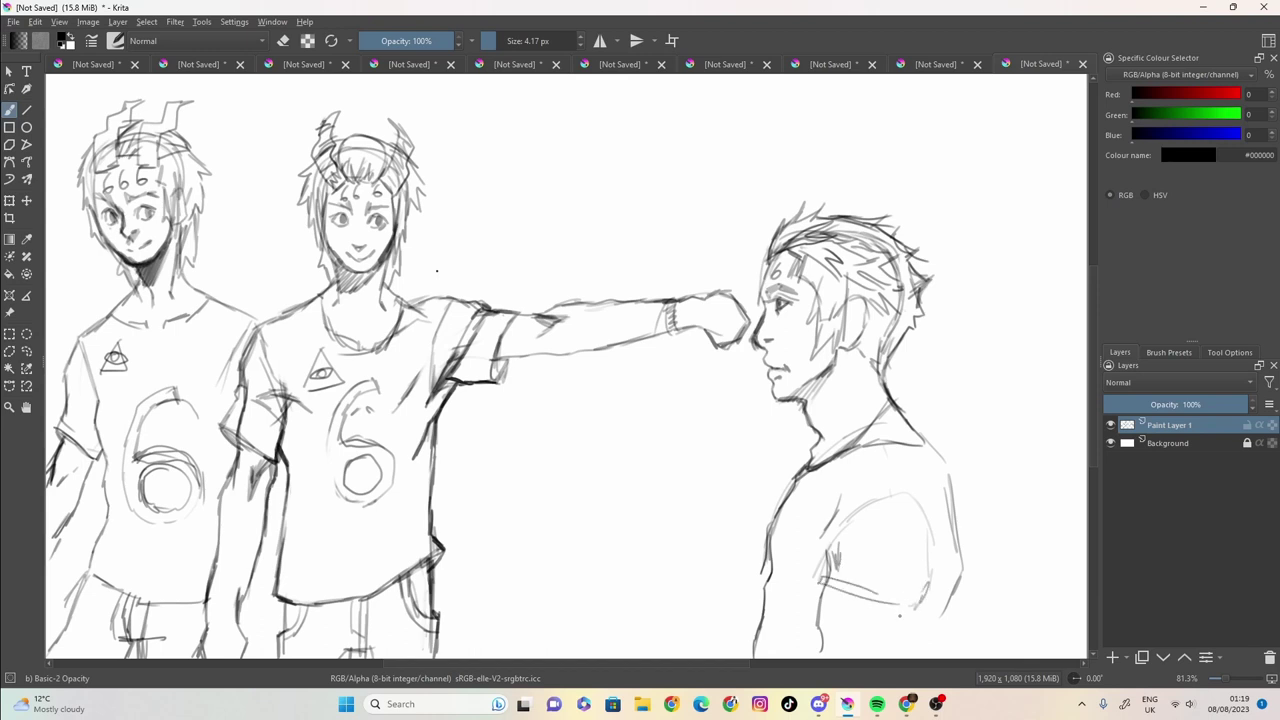
drag(830, 583, 816, 640)
drag(823, 638, 817, 660)
mouse_move(904, 608)
mouse_down()
mouse_move(880, 658)
mouse_move(898, 630)
mouse_up()
Close the finished sketch and save it as a Krita document named "stan sam" in the animation folder.
mouse_move(940, 706)
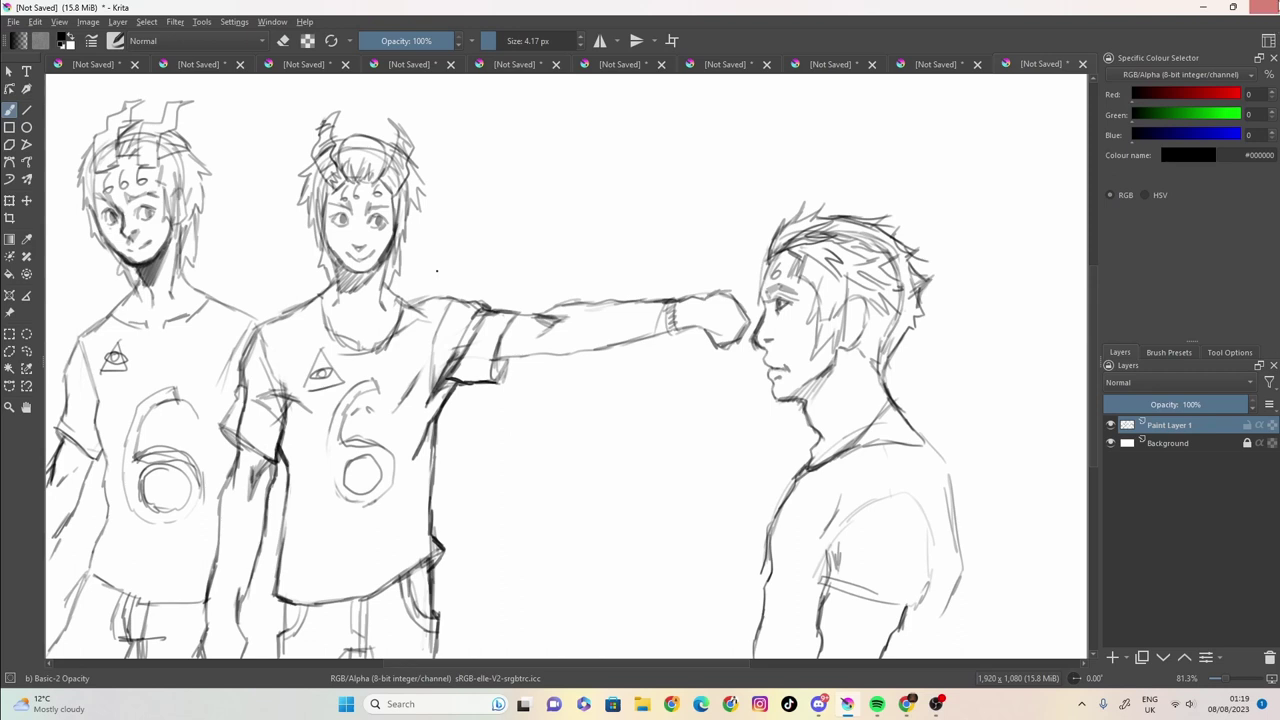
click(1081, 65)
click(617, 368)
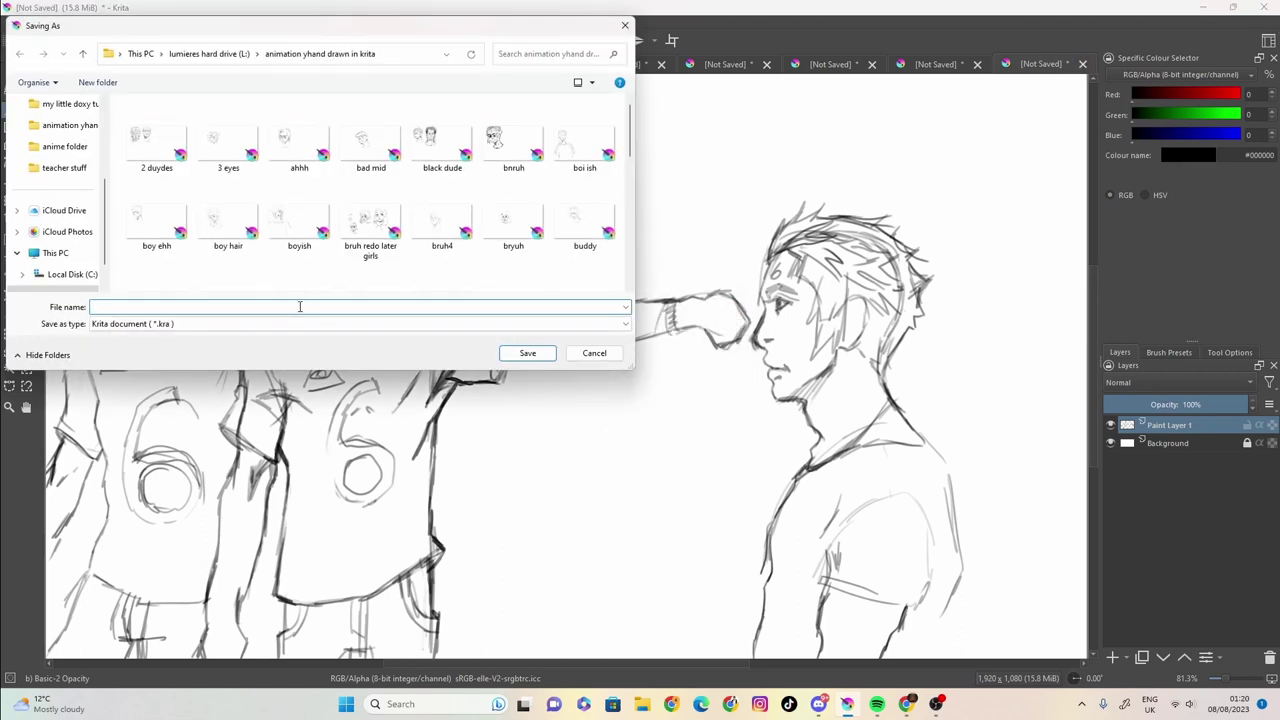
text(sta)
text(n)
text( sa)
text(m)
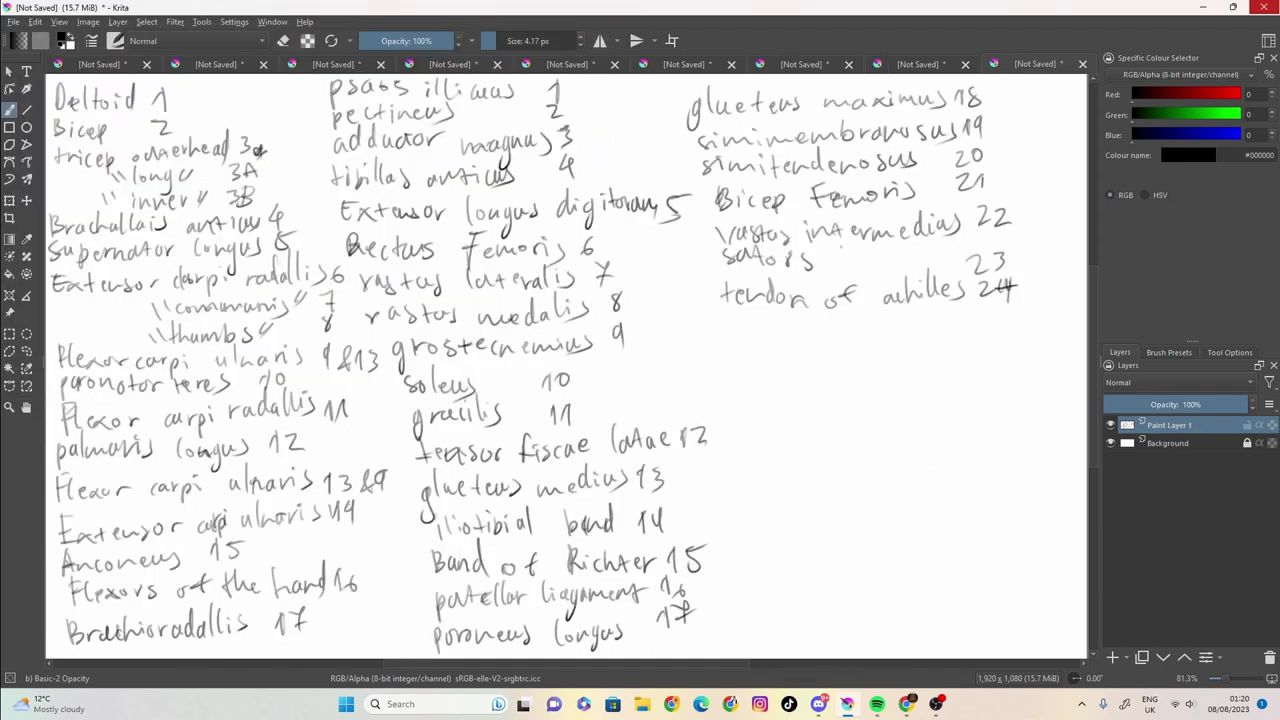
Close Krita without saving the remaining untitled document of muscle names.
click(1260, 7)
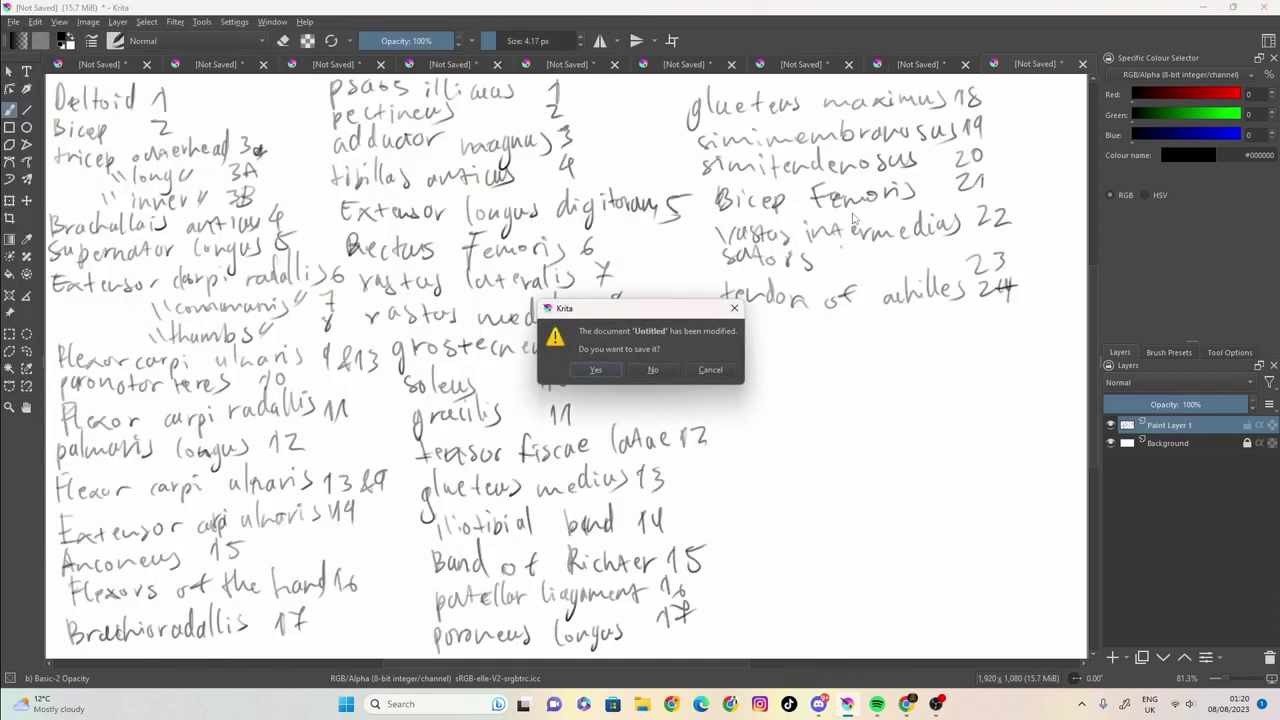
click(646, 370)
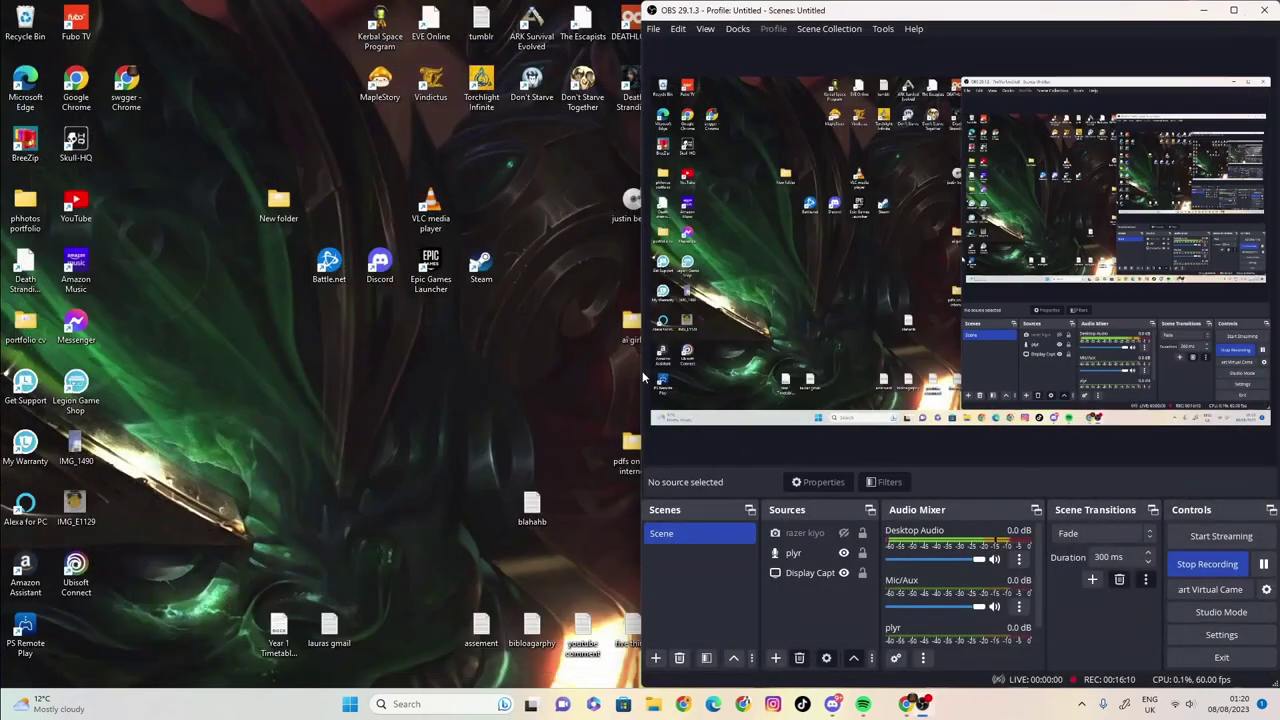